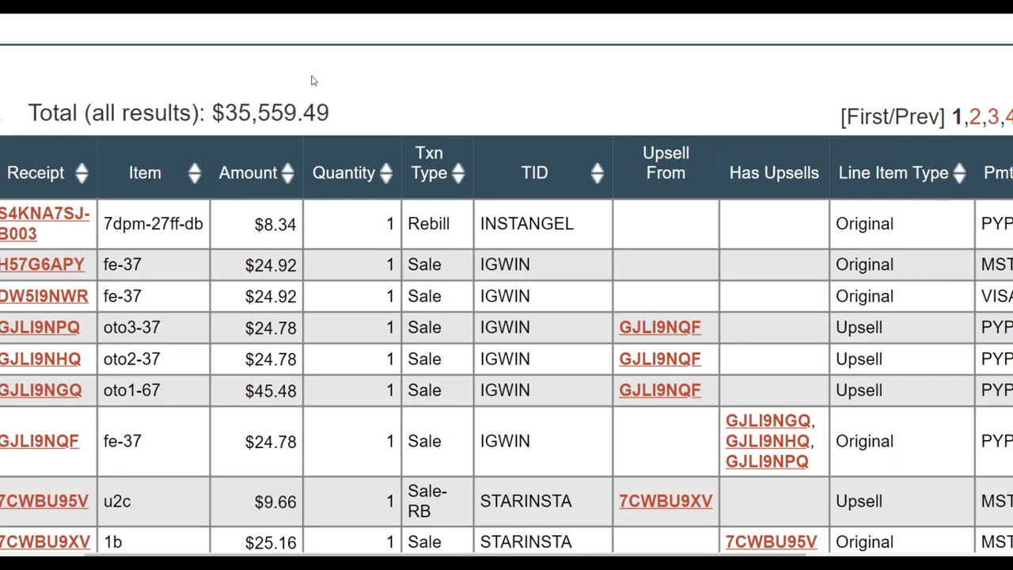
Examine the ClickBank transactions list from the first row to the last, including items, amounts, transaction types, tracking IDs and upsells
{"action": "scroll", "coordinate": [412, 154], "scroll_direction": "down", "scroll_amount": 1}
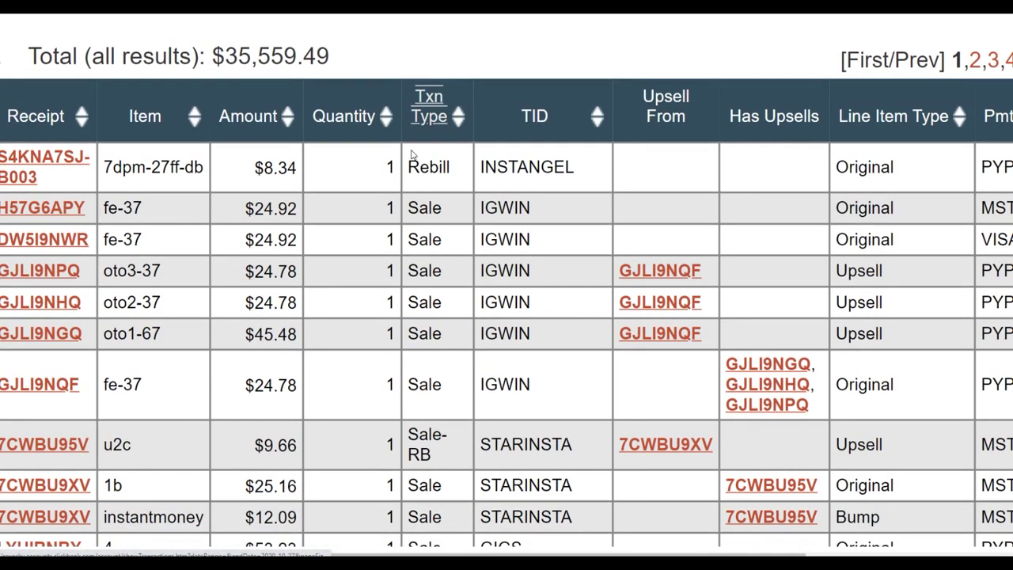
{"action": "scroll", "coordinate": [411, 154], "scroll_direction": "up", "scroll_amount": 1}
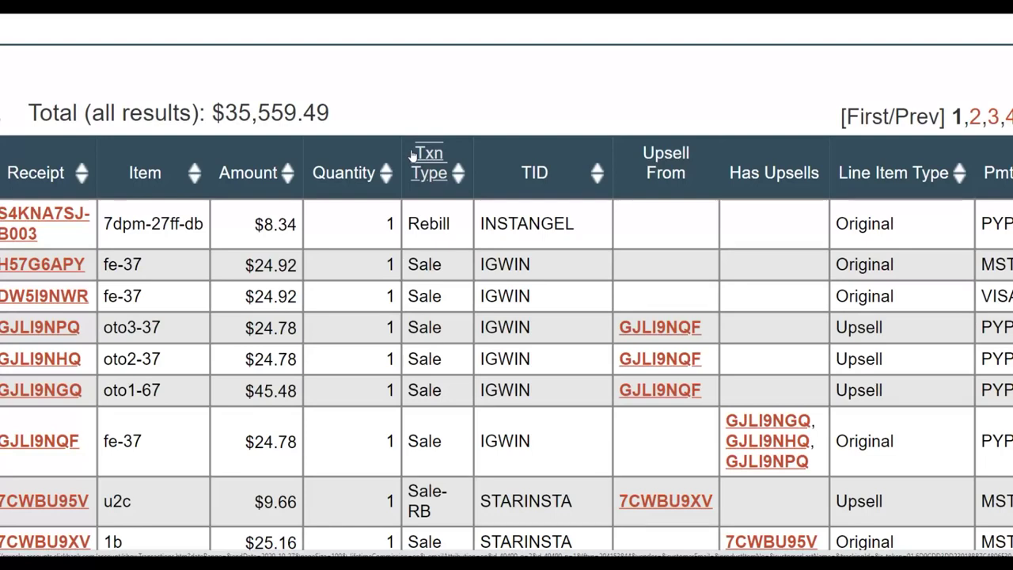
{"action": "scroll", "coordinate": [565, 228], "scroll_direction": "down", "scroll_amount": 3}
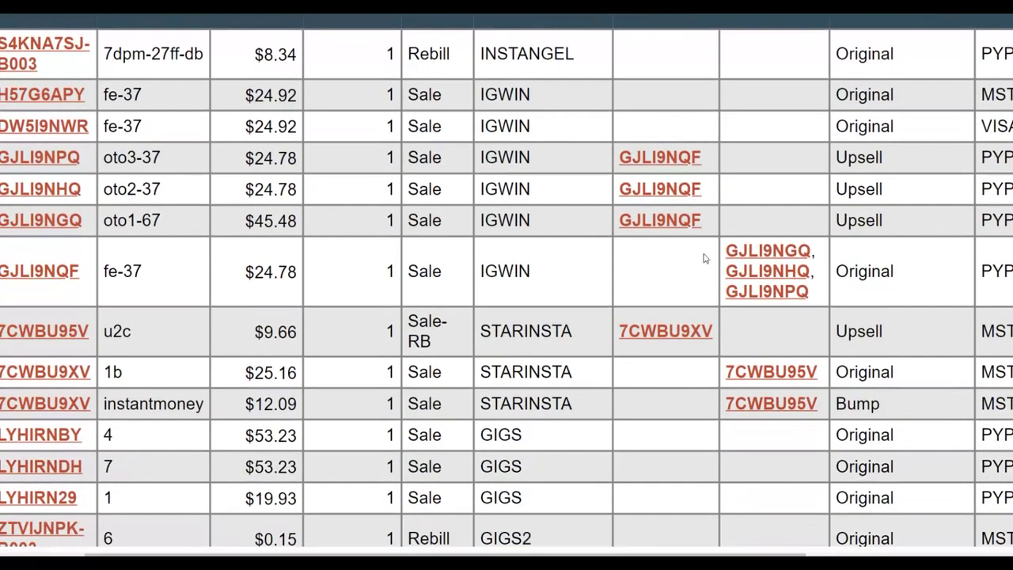
{"action": "scroll", "coordinate": [701, 257], "scroll_direction": "down", "scroll_amount": 4}
{"action": "scroll", "coordinate": [698, 253], "scroll_direction": "down", "scroll_amount": 5}
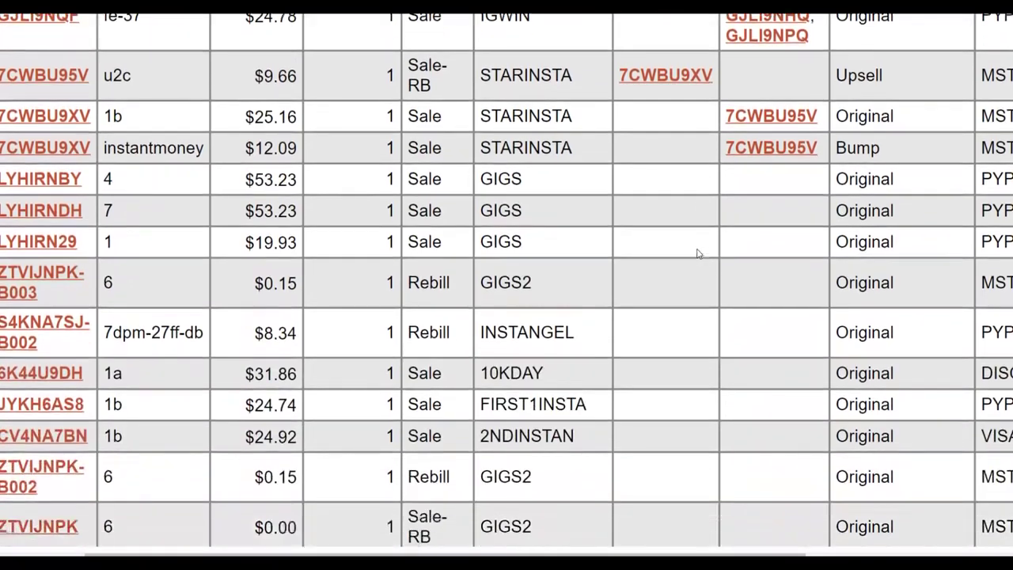
{"action": "scroll", "coordinate": [696, 254], "scroll_direction": "down", "scroll_amount": 1}
{"action": "scroll", "coordinate": [698, 253], "scroll_direction": "down", "scroll_amount": 4}
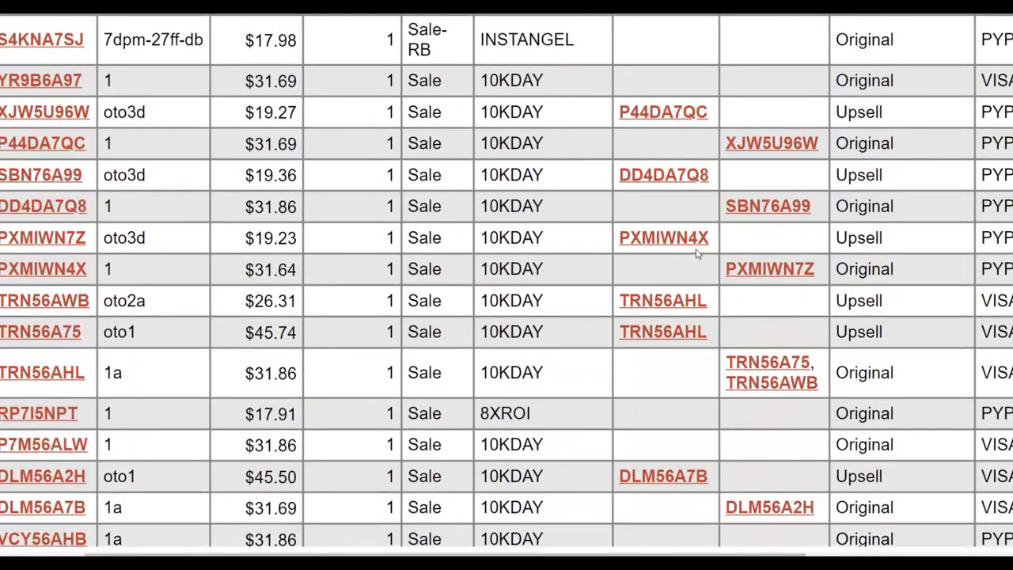
{"action": "scroll", "coordinate": [697, 254], "scroll_direction": "down", "scroll_amount": 4}
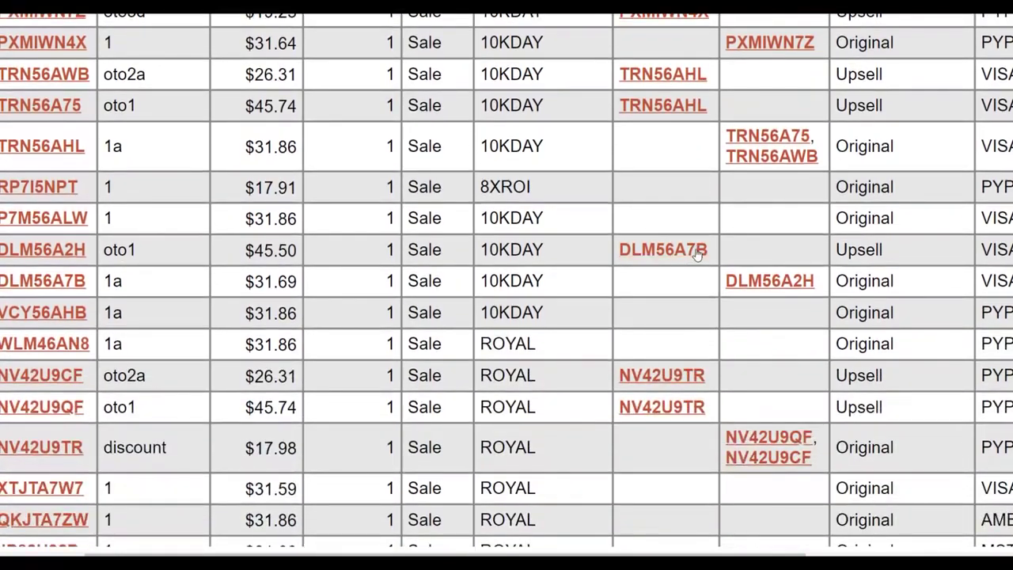
{"action": "scroll", "coordinate": [696, 251], "scroll_direction": "down", "scroll_amount": 5}
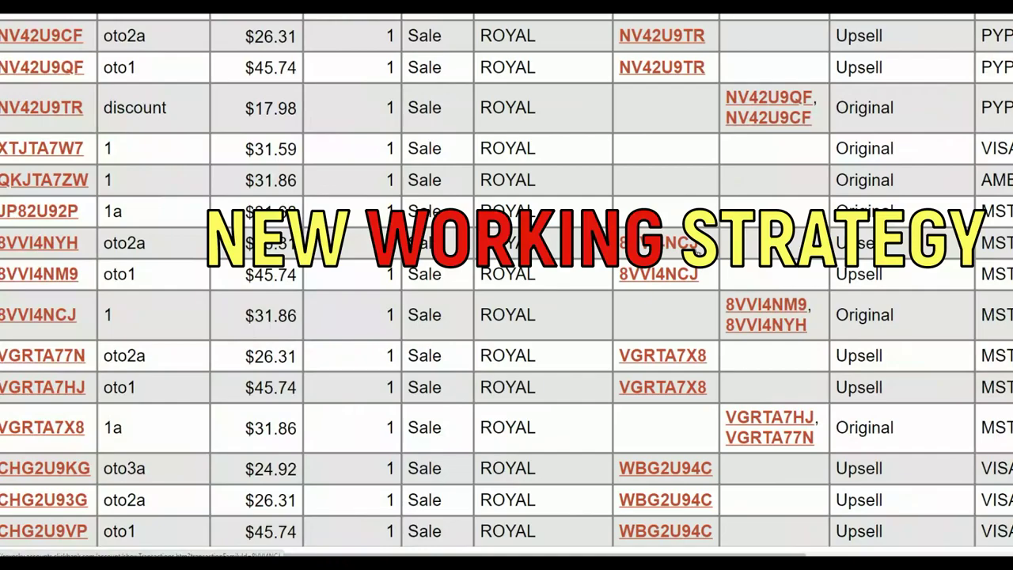
{"action": "scroll", "coordinate": [657, 266], "scroll_direction": "down", "scroll_amount": 5}
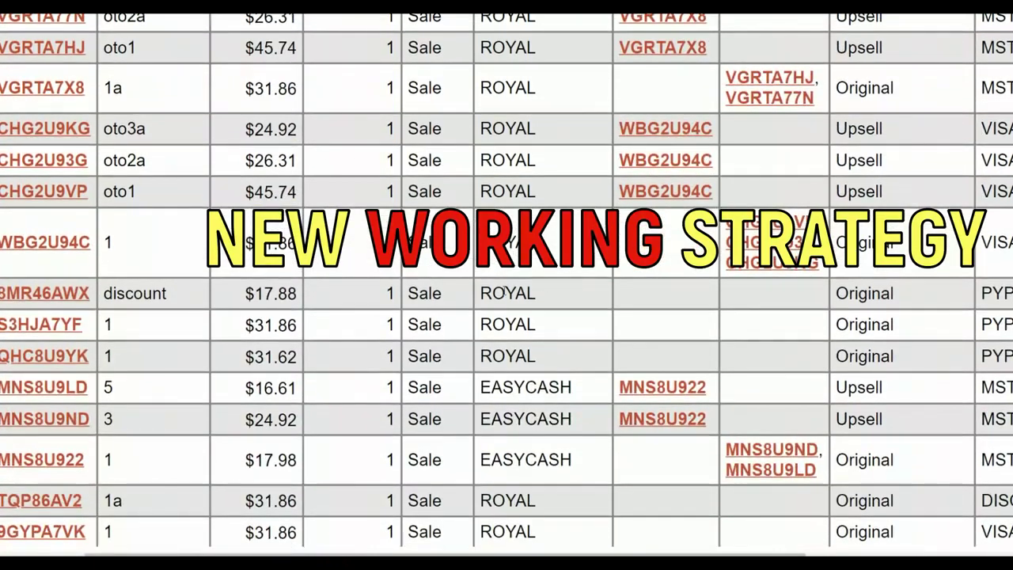
{"action": "scroll", "coordinate": [504, 291], "scroll_direction": "down", "scroll_amount": 9}
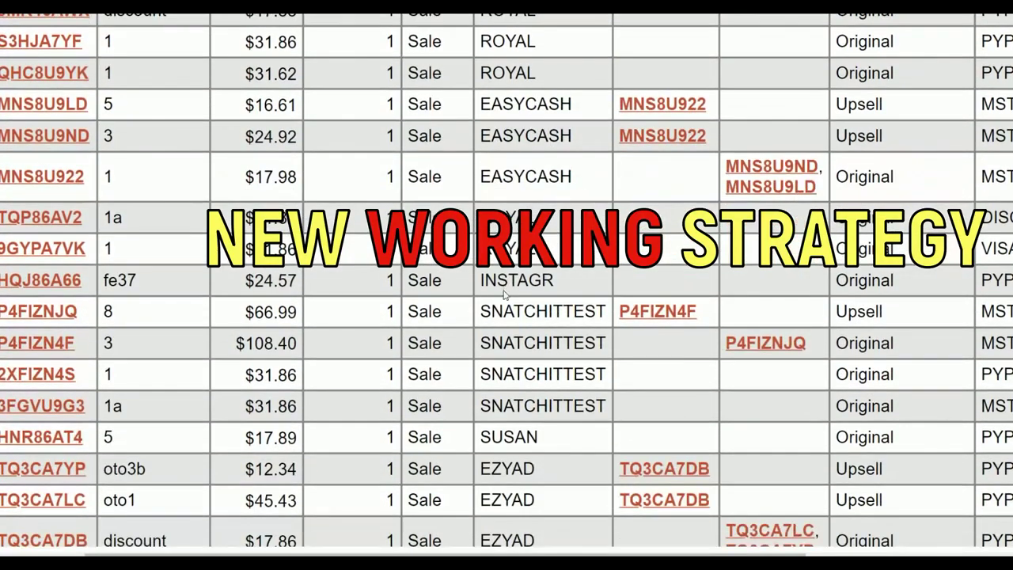
{"action": "scroll", "coordinate": [505, 294], "scroll_direction": "down", "scroll_amount": 11}
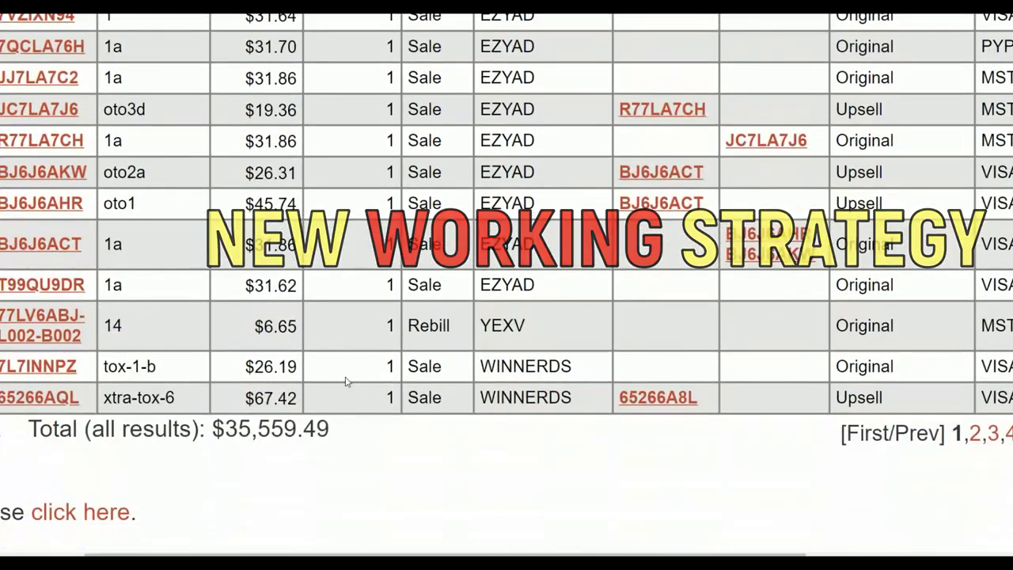
Reload the transactions page twice, agreeing to resubmit the form each time
{"action": "right_click", "coordinate": [356, 388]}
{"action": "left_click", "coordinate": [386, 420]}
{"action": "left_click", "coordinate": [549, 88]}
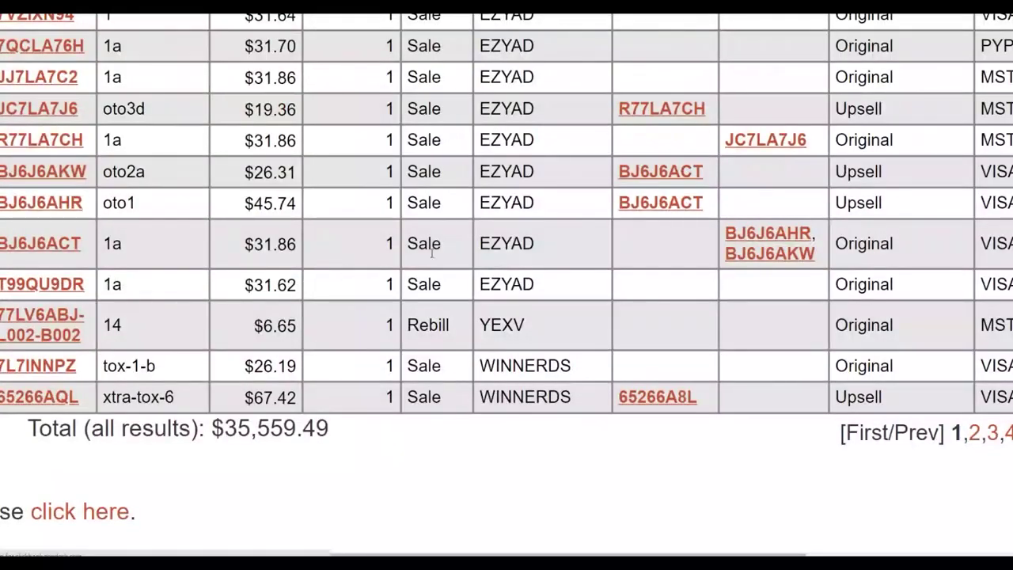
{"action": "right_click", "coordinate": [424, 235]}
{"action": "left_click", "coordinate": [448, 268]}
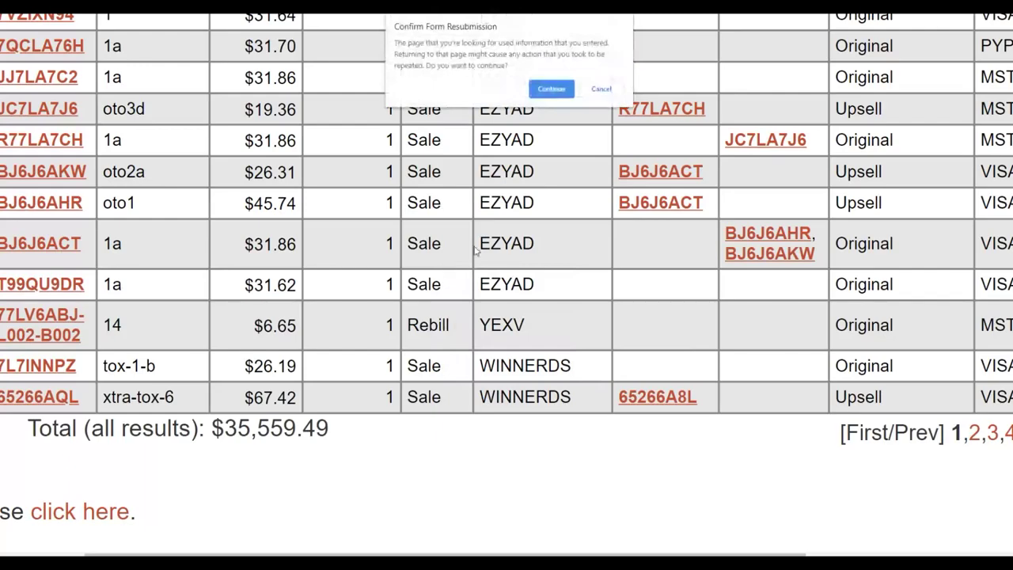
{"action": "left_click", "coordinate": [543, 88]}
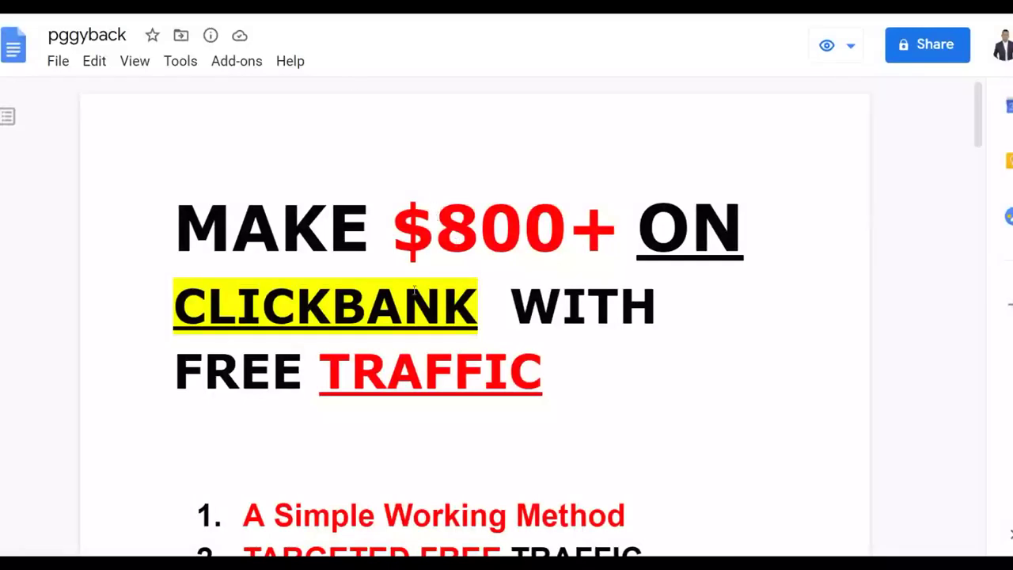
Read through the pggyback document in Google Docs, from its title through the seven-point list about the ClickBank free traffic method
{"action": "scroll", "coordinate": [414, 290], "scroll_direction": "down", "scroll_amount": 2}
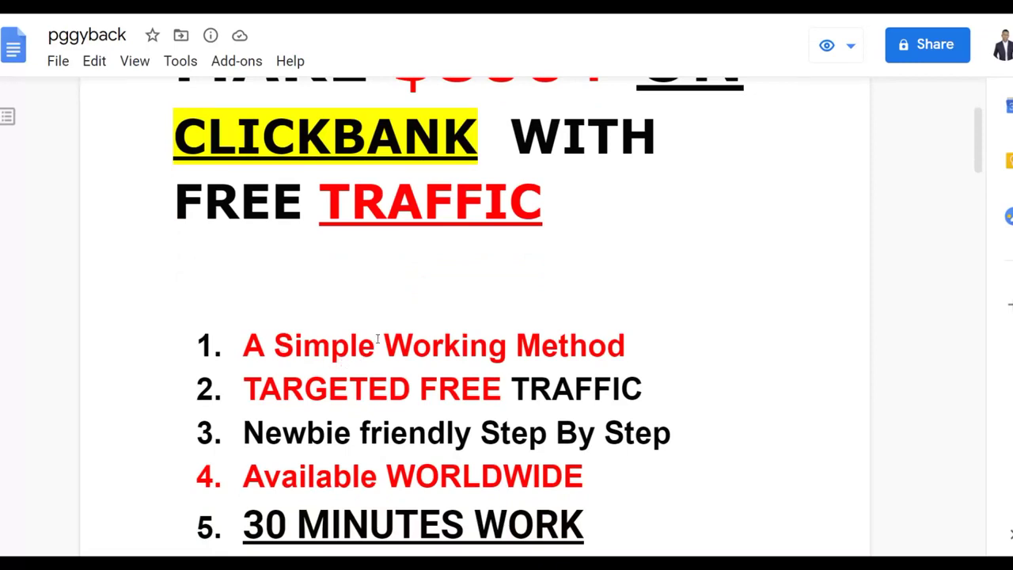
{"action": "scroll", "coordinate": [379, 340], "scroll_direction": "down", "scroll_amount": 1}
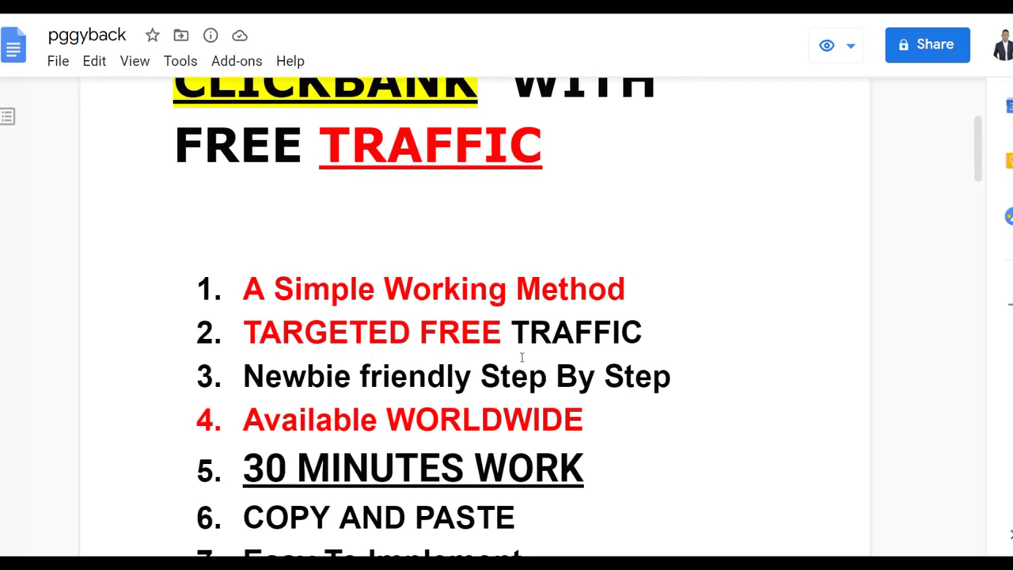
{"action": "scroll", "coordinate": [497, 352], "scroll_direction": "down", "scroll_amount": 2}
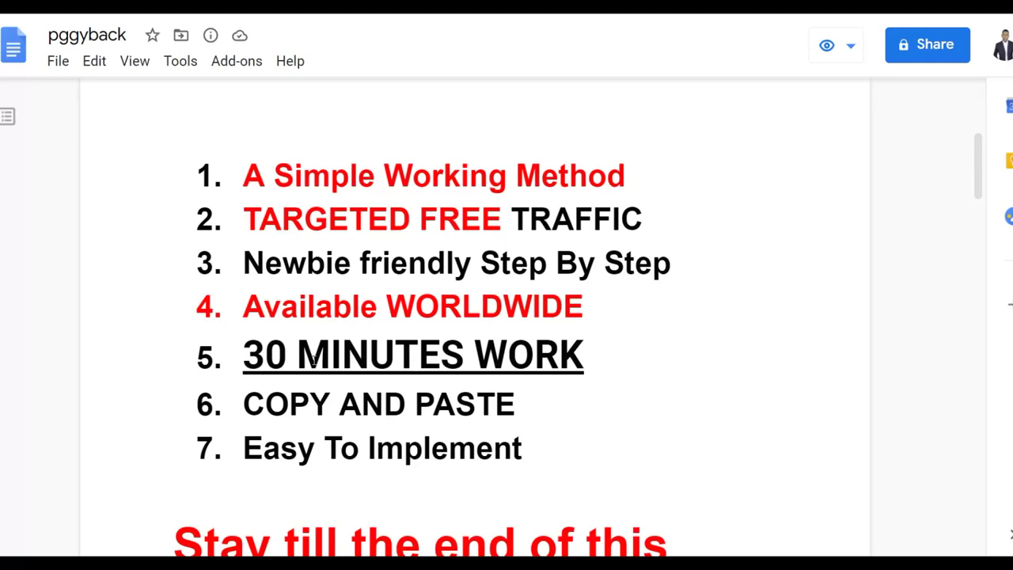
{"action": "scroll", "coordinate": [345, 355], "scroll_direction": "down", "scroll_amount": 3}
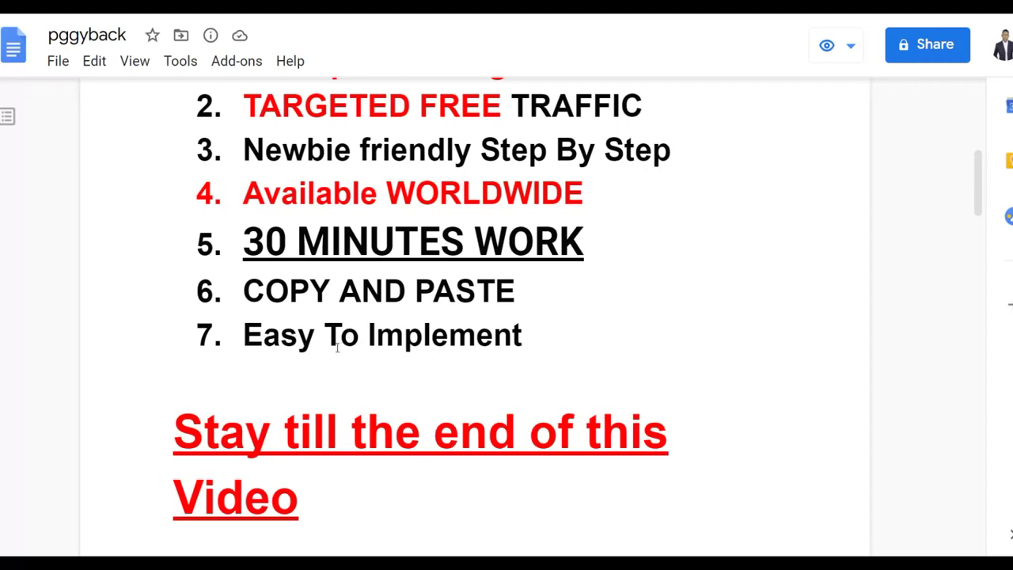
{"action": "scroll", "coordinate": [338, 348], "scroll_direction": "down", "scroll_amount": 6}
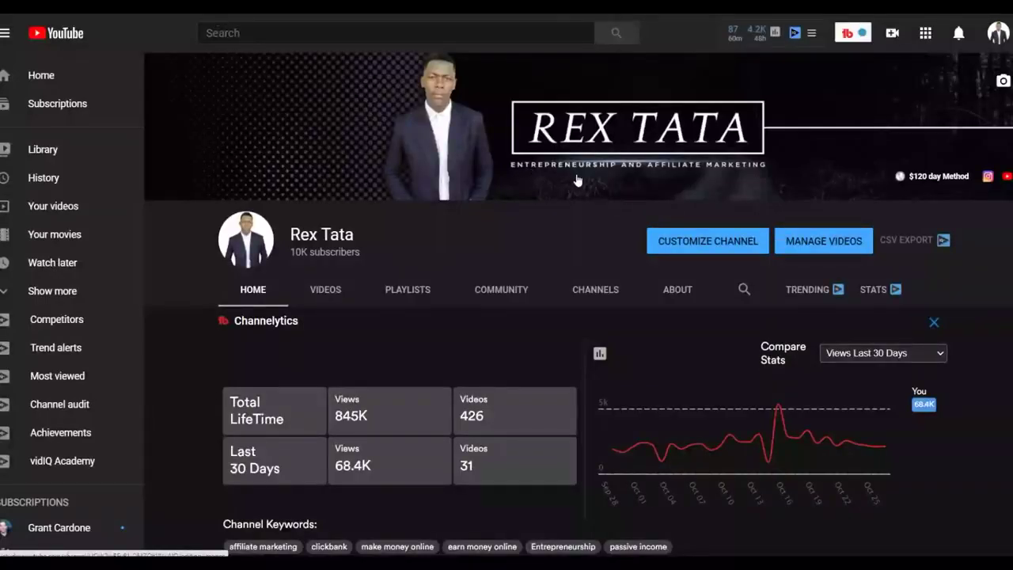
Look through the YouTube channel's home page, including its recent uploads, popular uploads and created playlists
{"action": "scroll", "coordinate": [577, 180], "scroll_direction": "down", "scroll_amount": 5}
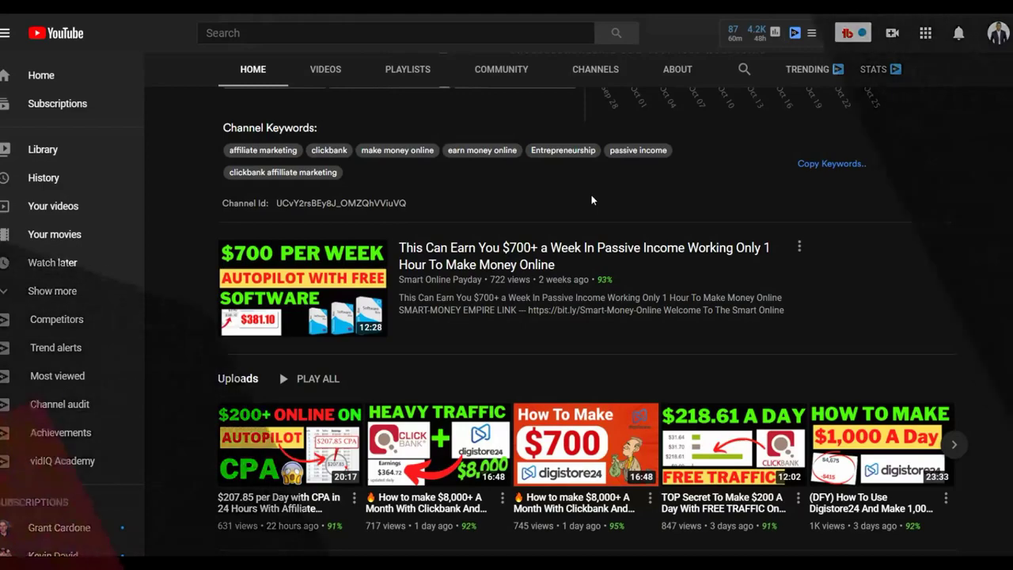
{"action": "scroll", "coordinate": [592, 190], "scroll_direction": "down", "scroll_amount": 3}
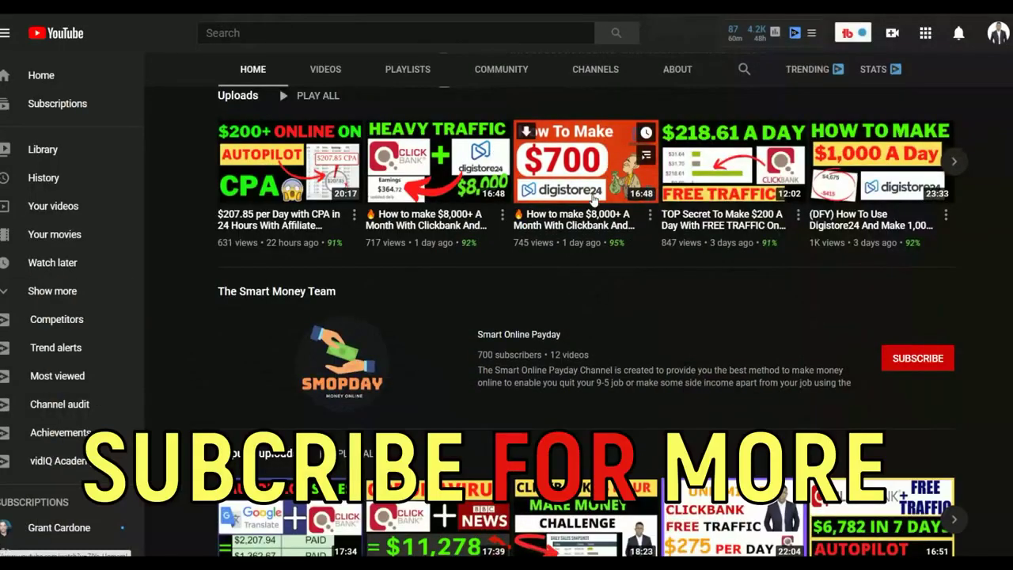
{"action": "scroll", "coordinate": [592, 198], "scroll_direction": "down", "scroll_amount": 2}
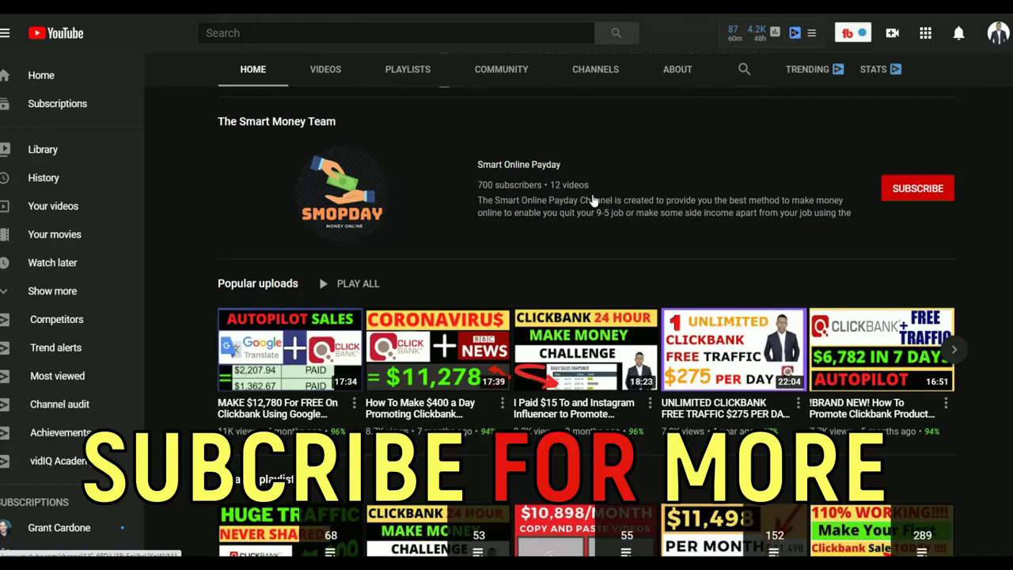
{"action": "scroll", "coordinate": [592, 198], "scroll_direction": "down", "scroll_amount": 2}
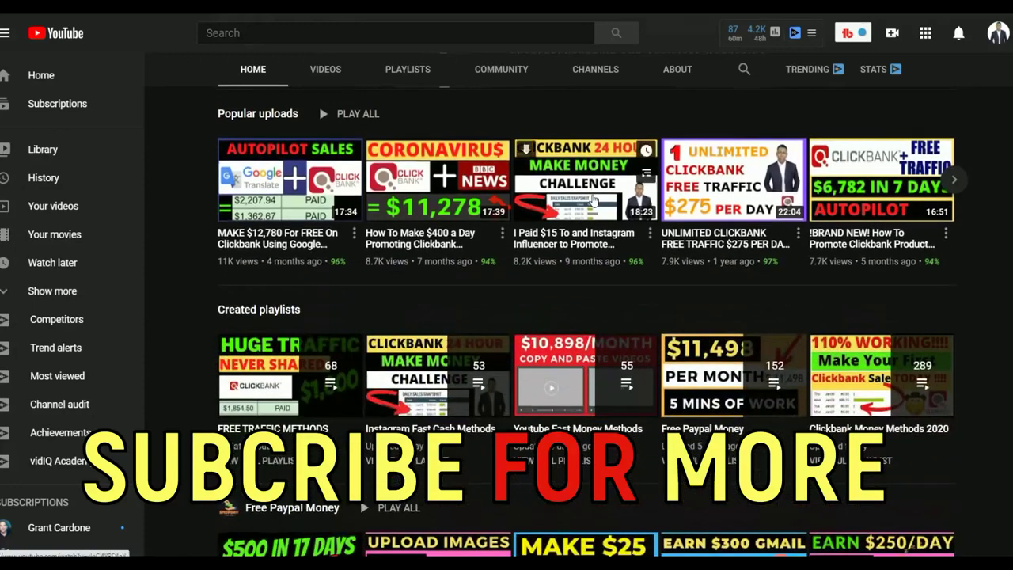
{"action": "scroll", "coordinate": [586, 188], "scroll_direction": "down", "scroll_amount": 2}
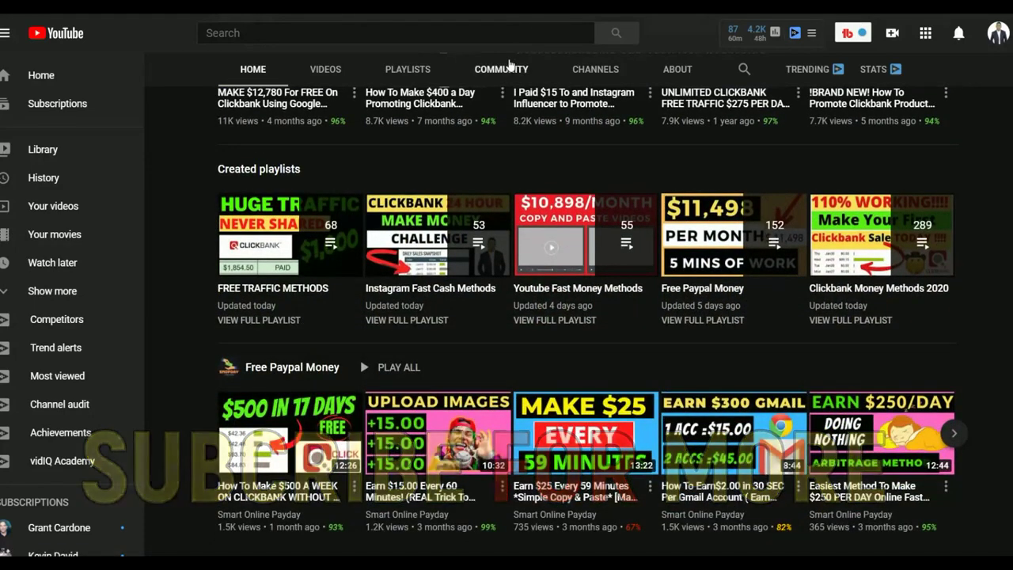
Open the YouTube channel's community posts and look through the published ones
{"action": "left_click", "coordinate": [502, 69]}
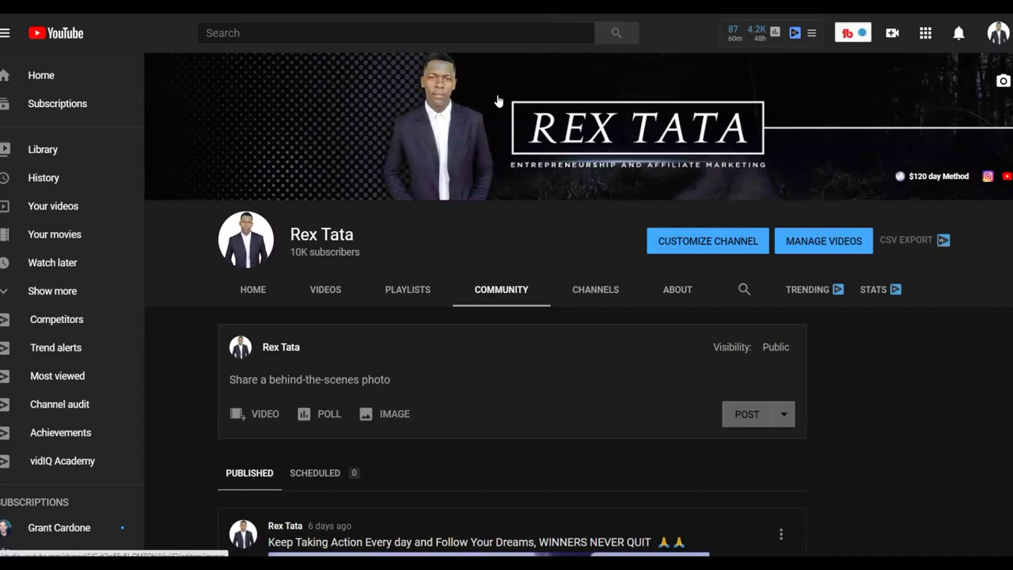
{"action": "scroll", "coordinate": [557, 183], "scroll_direction": "down", "scroll_amount": 5}
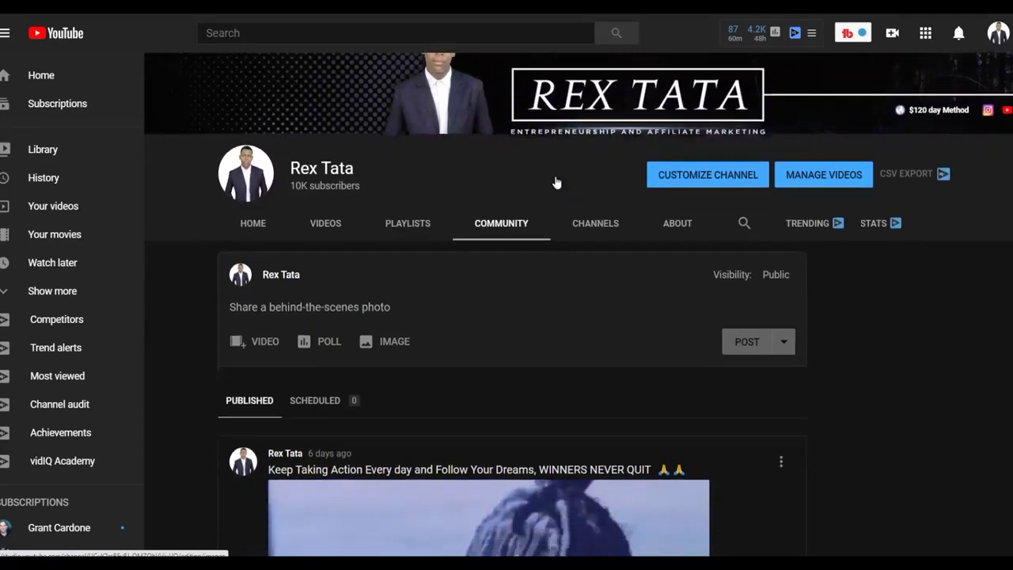
{"action": "scroll", "coordinate": [556, 183], "scroll_direction": "down", "scroll_amount": 6}
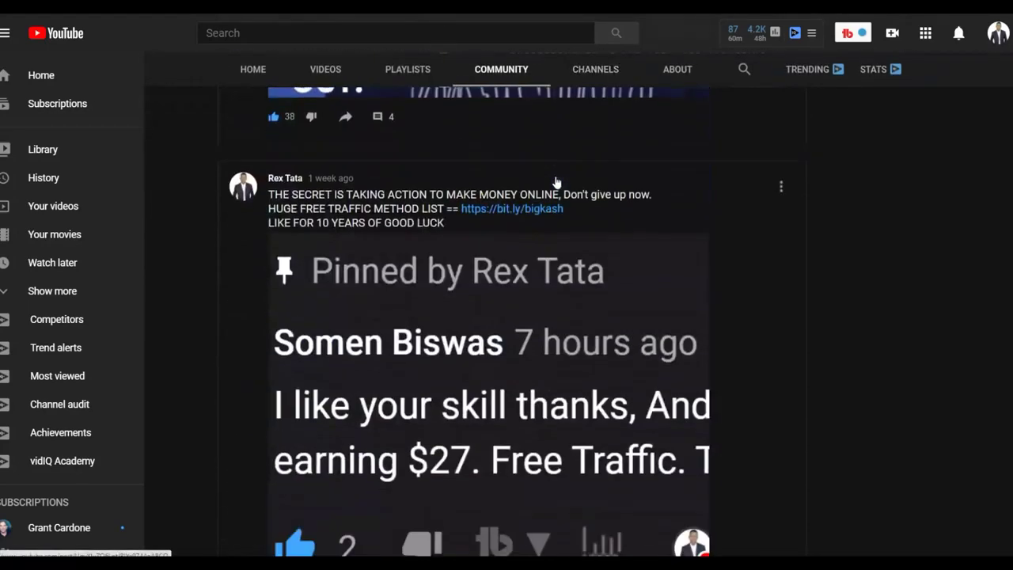
{"action": "scroll", "coordinate": [556, 180], "scroll_direction": "down", "scroll_amount": 2}
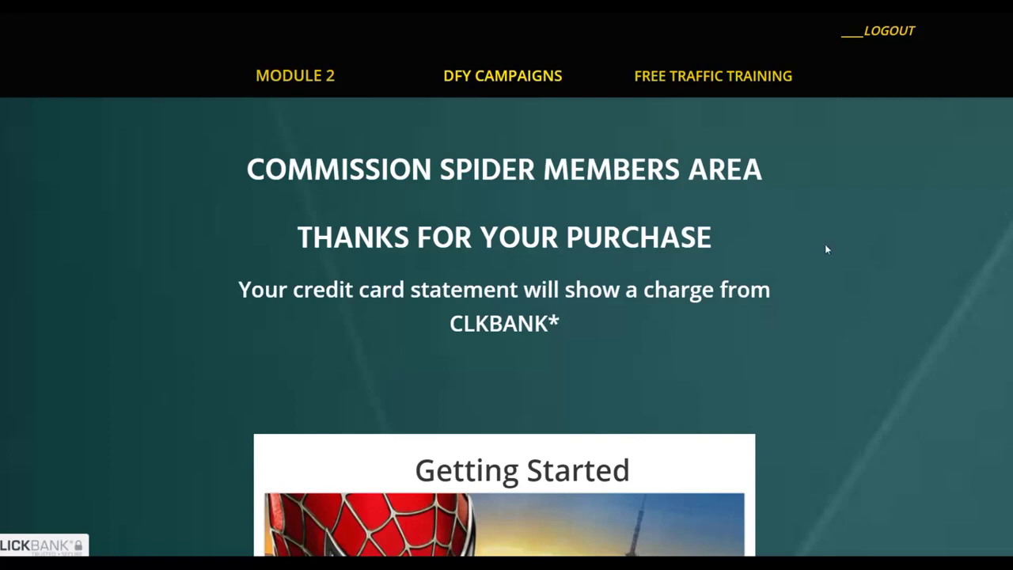
Look over the Commission Spider members area and its Getting Started section
{"action": "scroll", "coordinate": [804, 288], "scroll_direction": "down", "scroll_amount": 2}
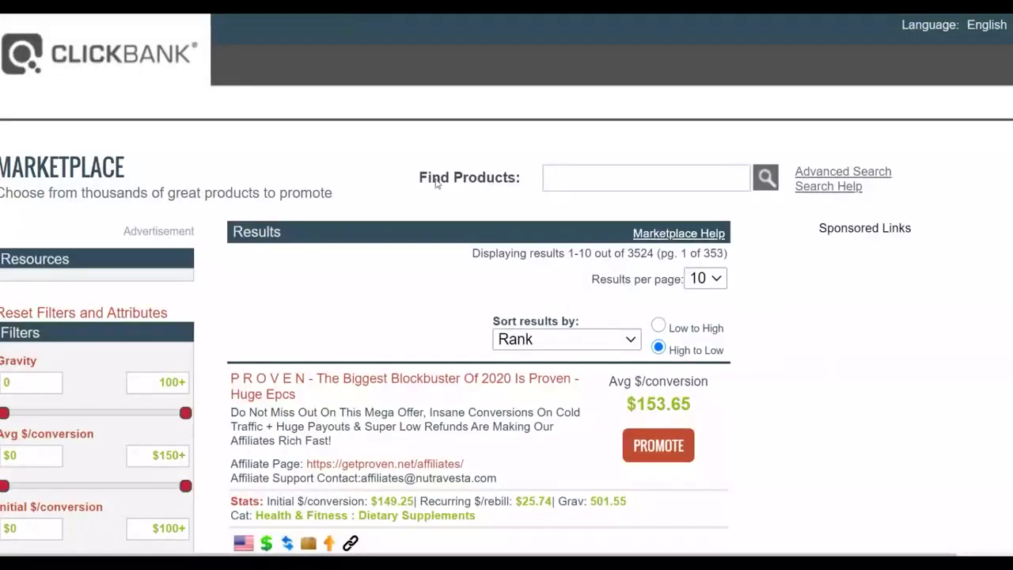
Examine the top-ranked offers in the ClickBank Marketplace, comparing their gravity, average earnings per conversion and categories
{"action": "scroll", "coordinate": [434, 184], "scroll_direction": "down", "scroll_amount": 1}
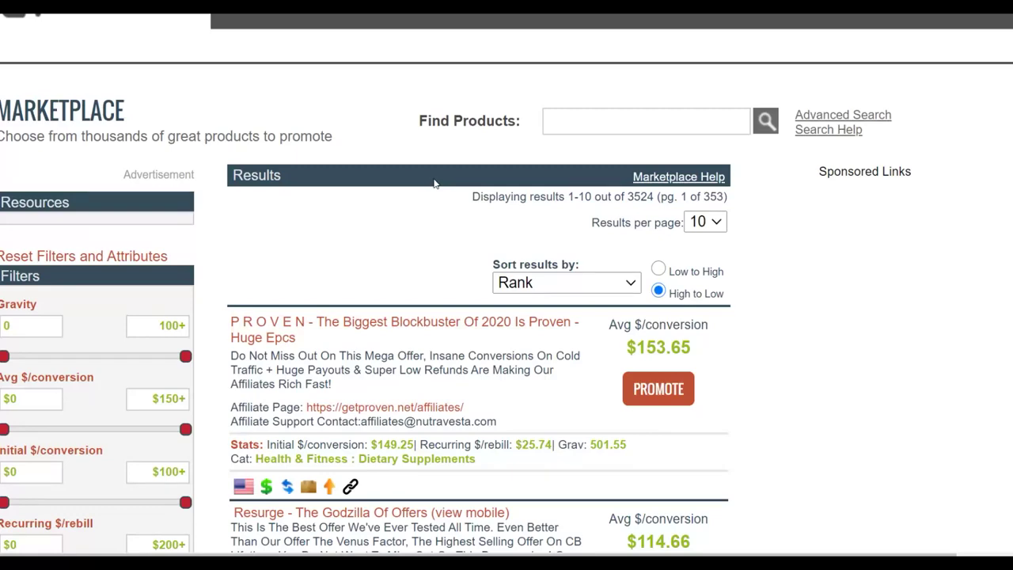
{"action": "scroll", "coordinate": [434, 184], "scroll_direction": "down", "scroll_amount": 5}
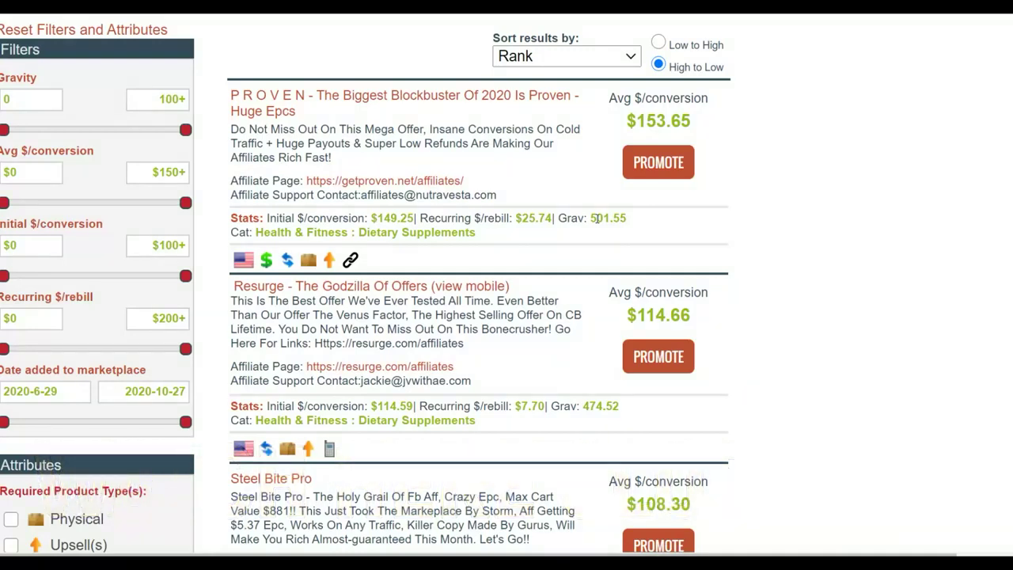
{"action": "scroll", "coordinate": [567, 238], "scroll_direction": "down", "scroll_amount": 5}
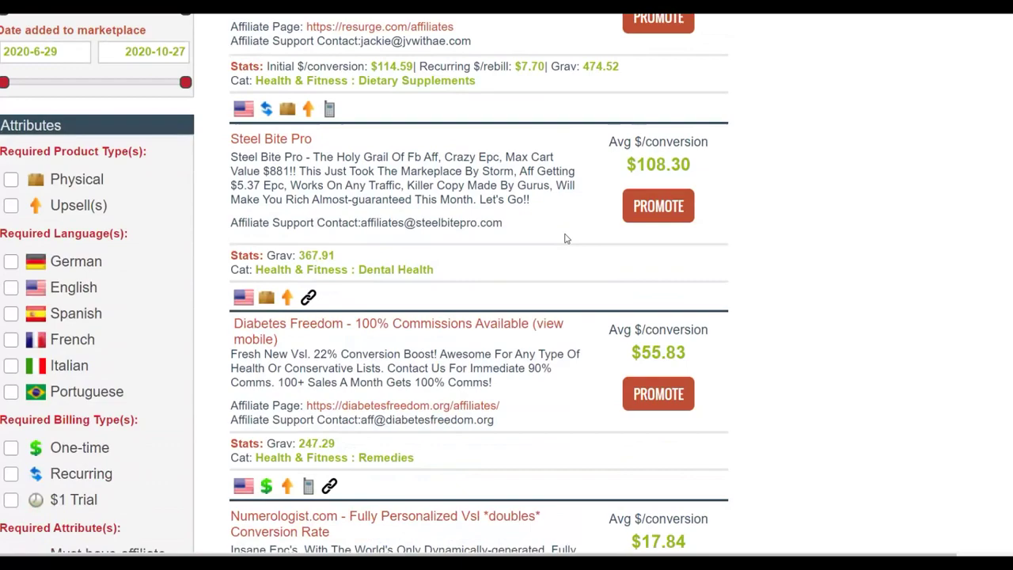
{"action": "scroll", "coordinate": [565, 237], "scroll_direction": "down", "scroll_amount": 2}
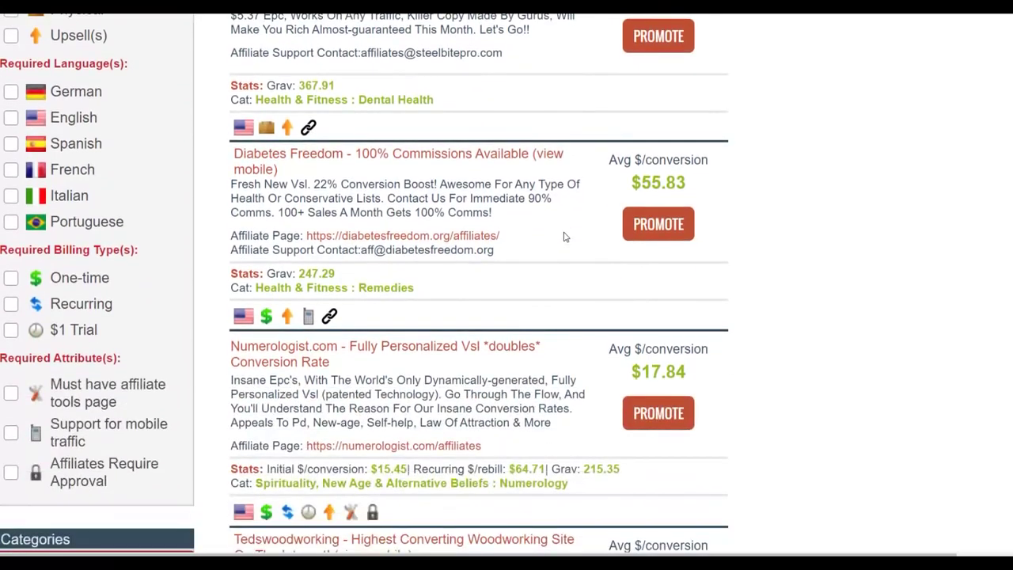
{"action": "scroll", "coordinate": [565, 236], "scroll_direction": "down", "scroll_amount": 4}
{"action": "scroll", "coordinate": [567, 230], "scroll_direction": "down", "scroll_amount": 5}
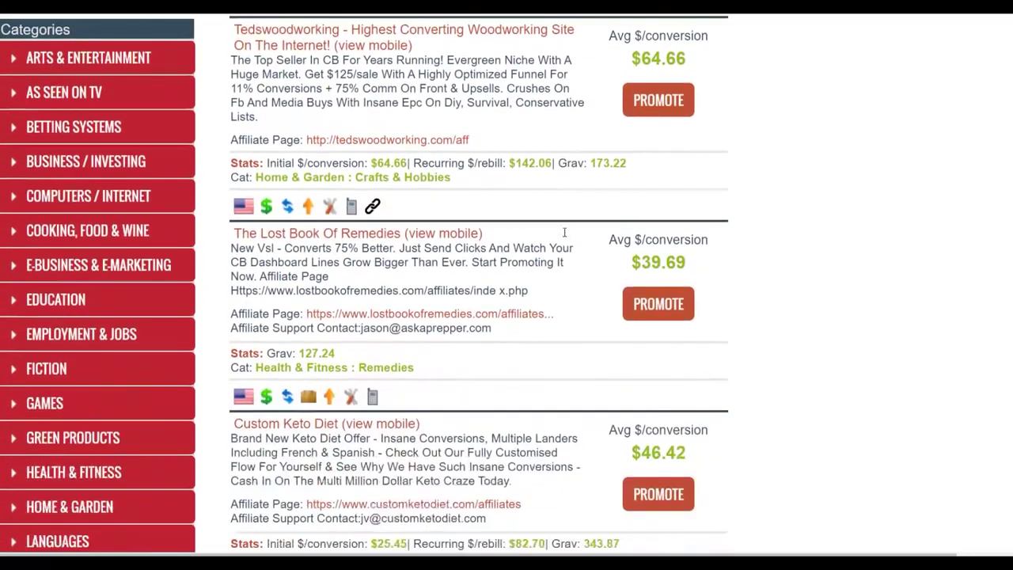
{"action": "scroll", "coordinate": [565, 237], "scroll_direction": "down", "scroll_amount": 1}
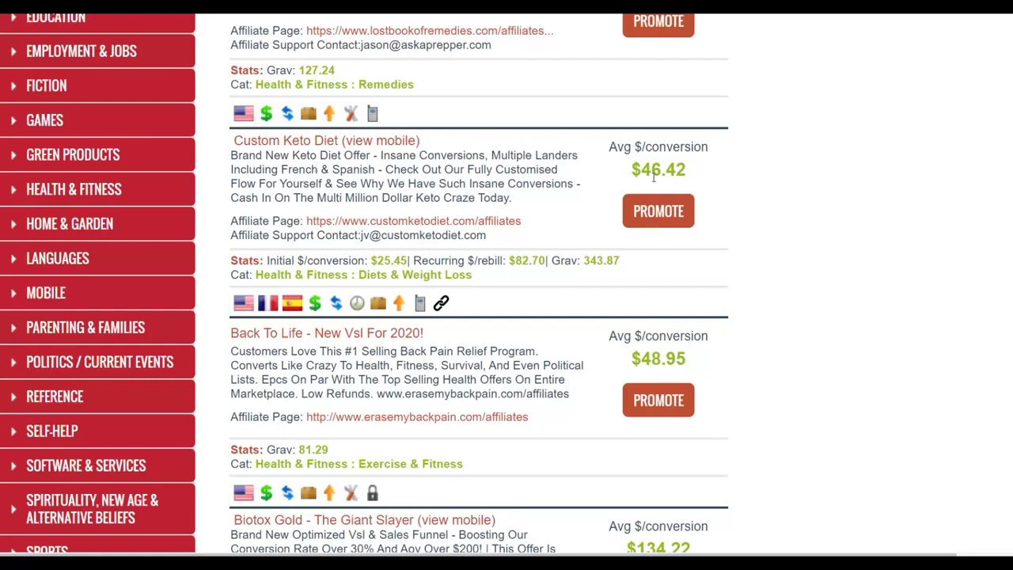
{"action": "scroll", "coordinate": [438, 249], "scroll_direction": "down", "scroll_amount": 1}
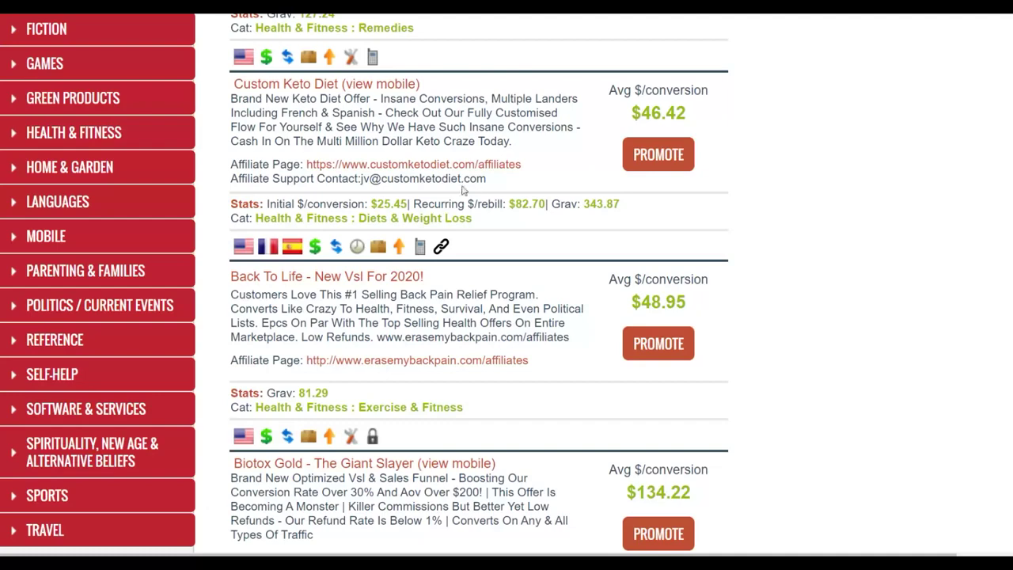
Open the Custom Keto Diet offer's affiliate page in a new tab and switch to it
{"action": "scroll", "coordinate": [557, 221], "scroll_direction": "up", "scroll_amount": 3}
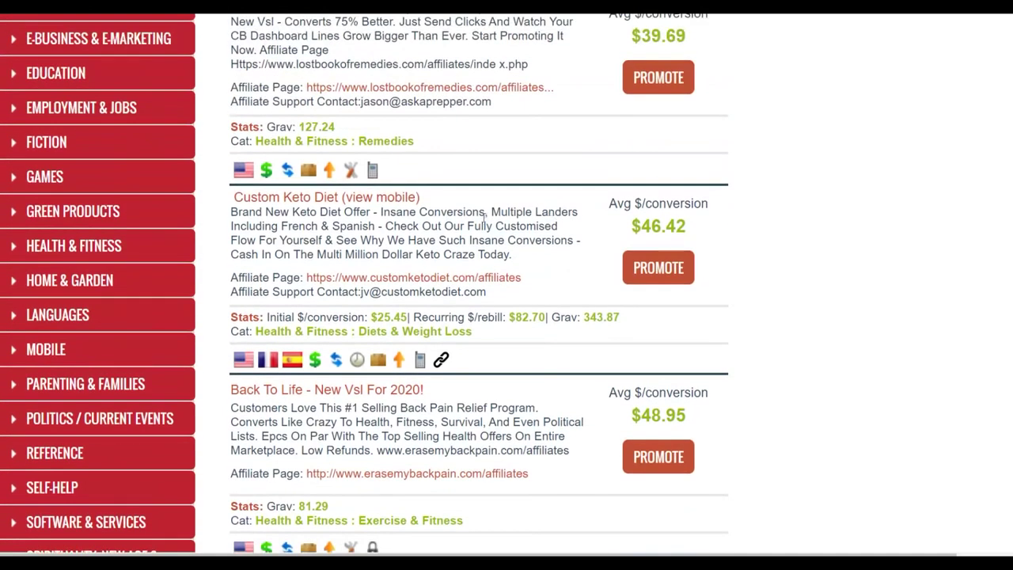
{"action": "scroll", "coordinate": [518, 213], "scroll_direction": "down", "scroll_amount": 2}
{"action": "right_click", "coordinate": [361, 225]}
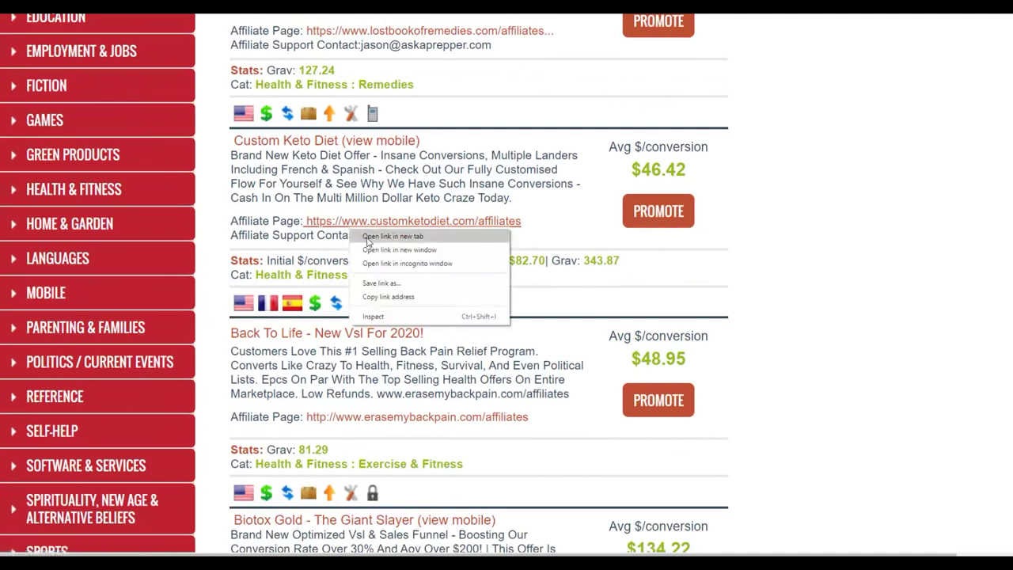
{"action": "left_click", "coordinate": [367, 237]}
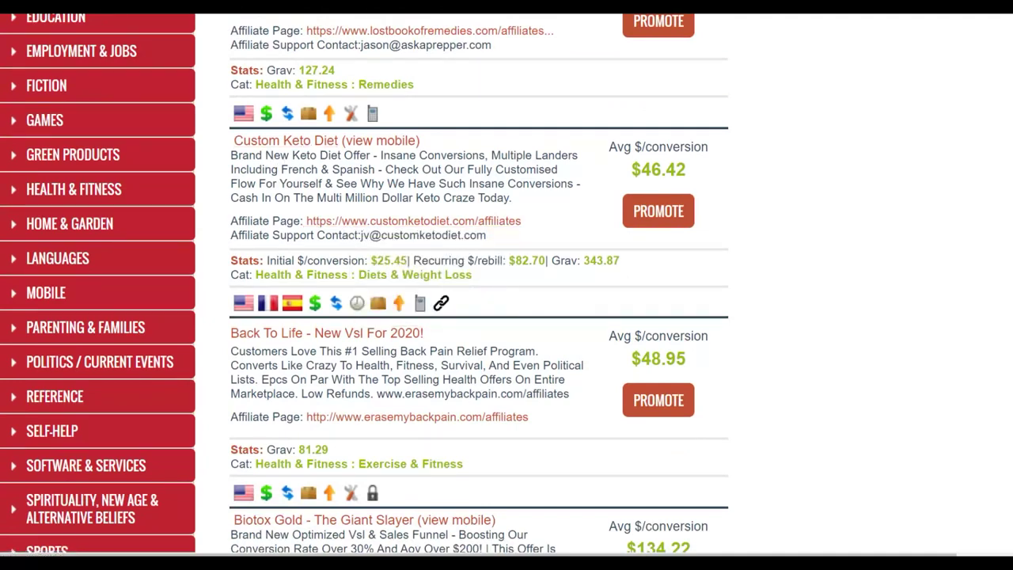
{"action": "key", "text": "ctrl+Tab"}
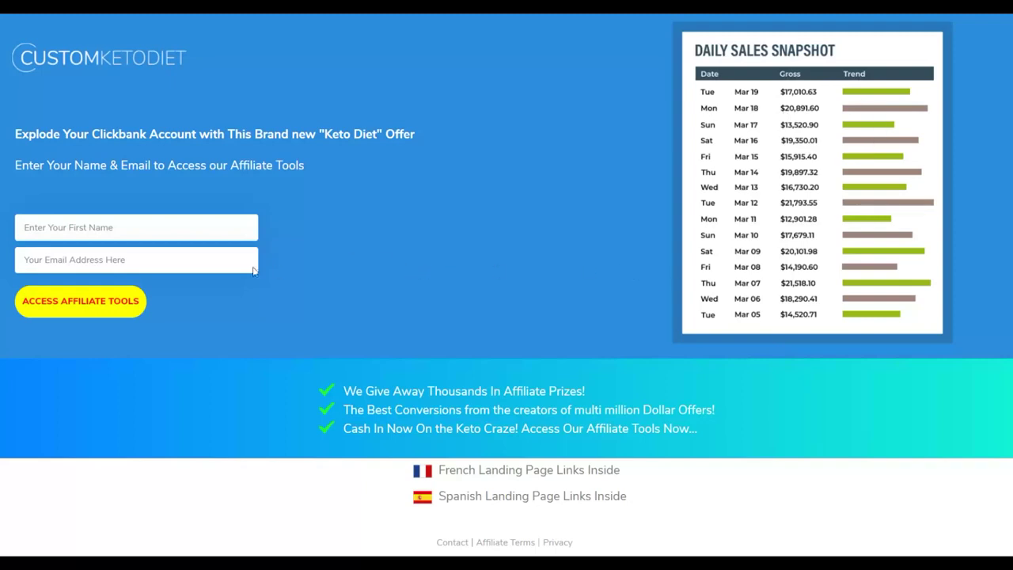
Fill in the first name and email address on the Custom Keto Diet sign-up form and request access to the affiliate tools
{"action": "left_click", "coordinate": [96, 219]}
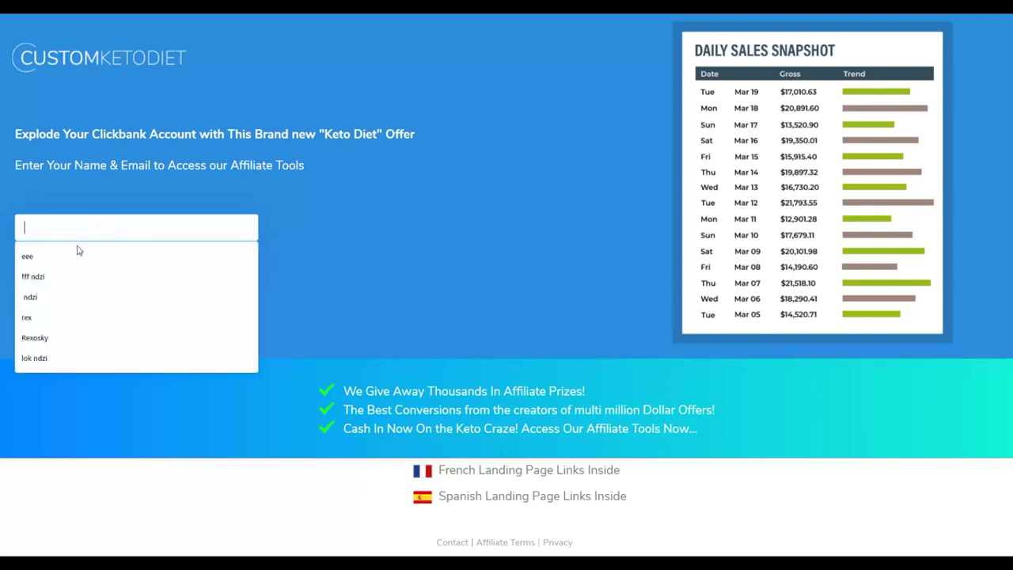
{"action": "left_click", "coordinate": [77, 253]}
{"action": "left_click", "coordinate": [85, 269]}
{"action": "left_click", "coordinate": [79, 288]}
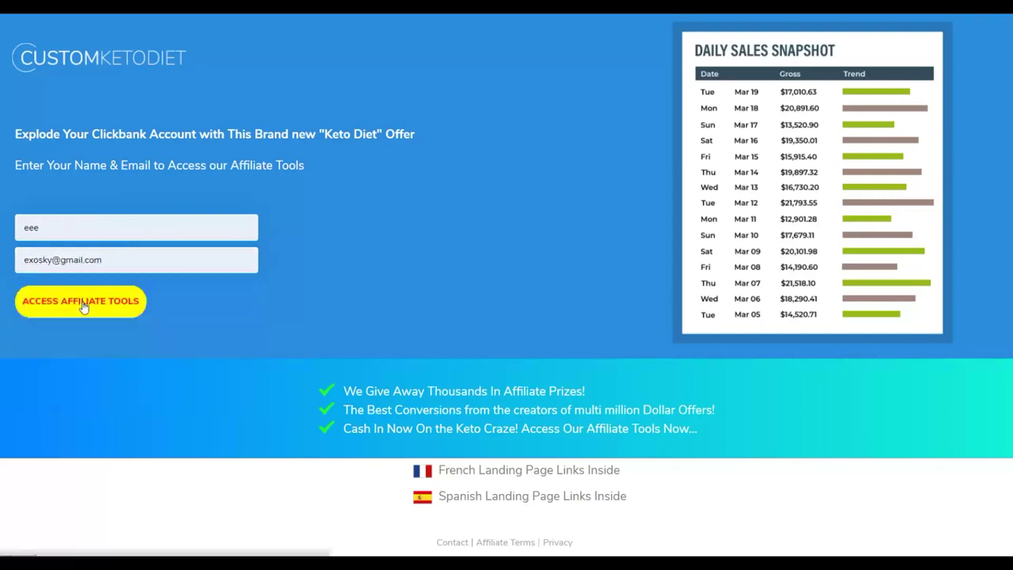
{"action": "left_click", "coordinate": [146, 307]}
Look through the Custom Keto Diet affiliate resources, including the welcome page and the ready-made banners
{"action": "scroll", "coordinate": [150, 194], "scroll_direction": "down", "scroll_amount": 2}
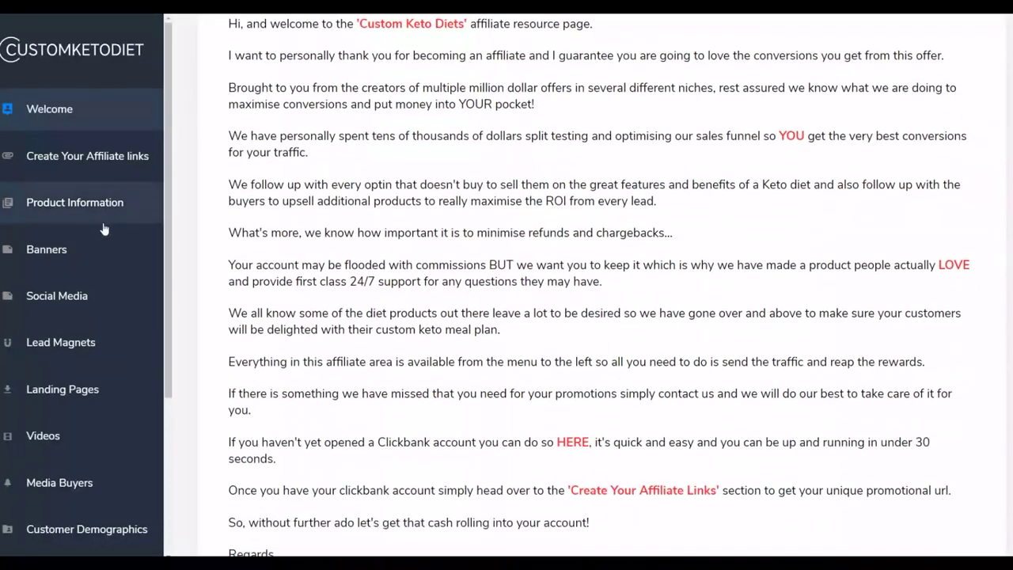
{"action": "scroll", "coordinate": [102, 228], "scroll_direction": "down", "scroll_amount": 3}
{"action": "left_click", "coordinate": [20, 138]}
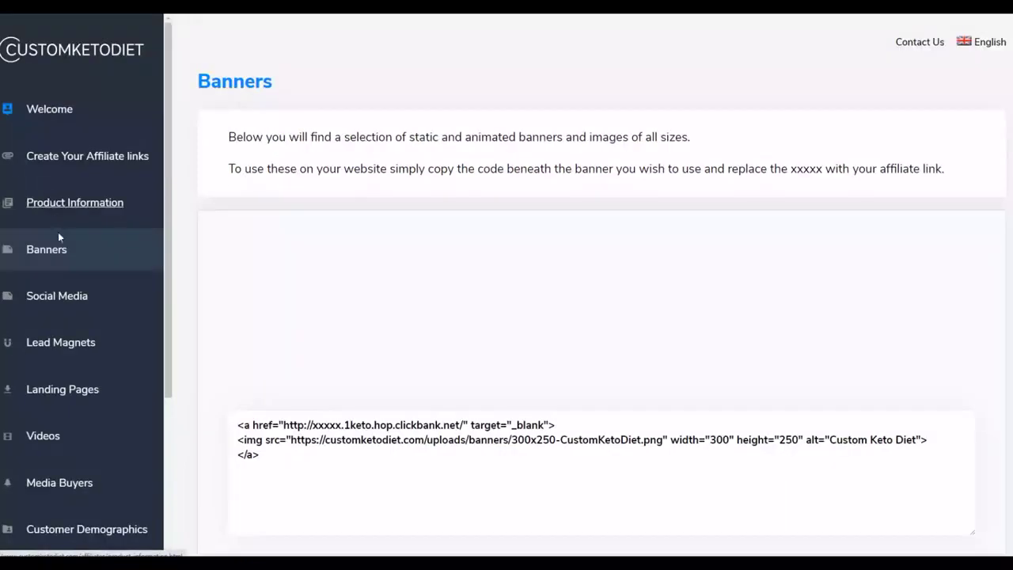
{"action": "scroll", "coordinate": [246, 305], "scroll_direction": "down", "scroll_amount": 1}
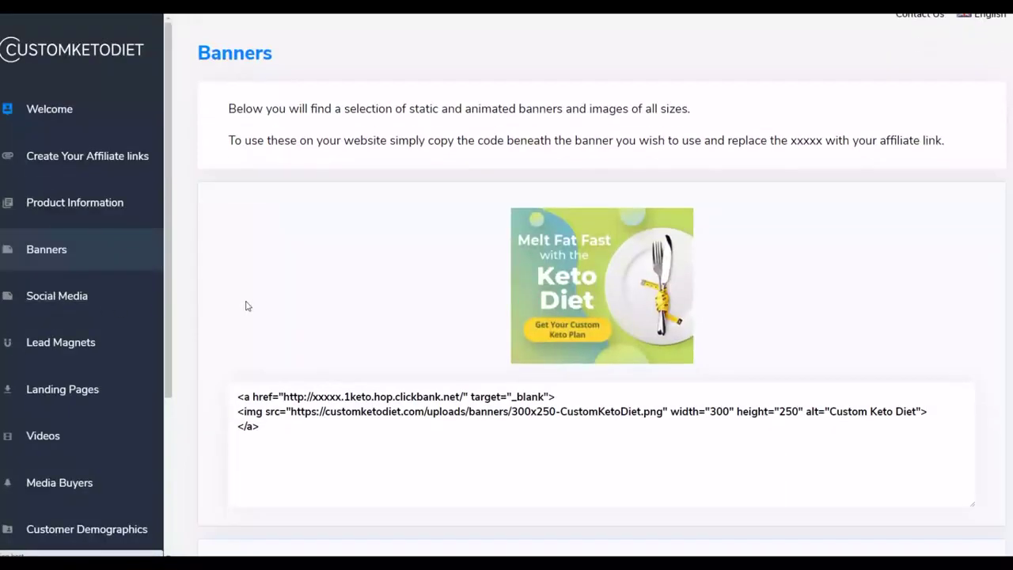
{"action": "scroll", "coordinate": [246, 305], "scroll_direction": "down", "scroll_amount": 4}
{"action": "scroll", "coordinate": [109, 371], "scroll_direction": "down", "scroll_amount": 3}
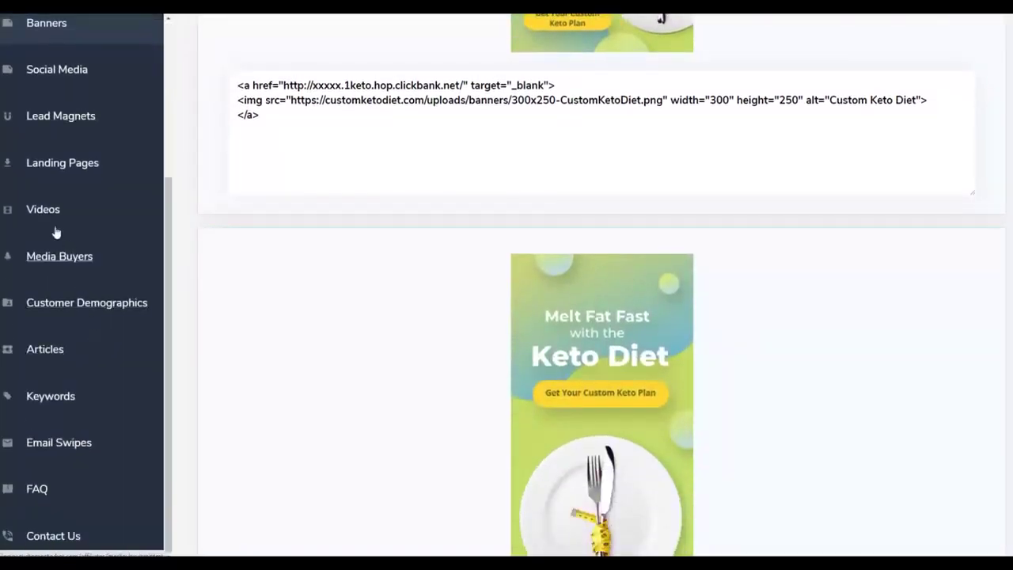
{"action": "left_click", "coordinate": [50, 210]}
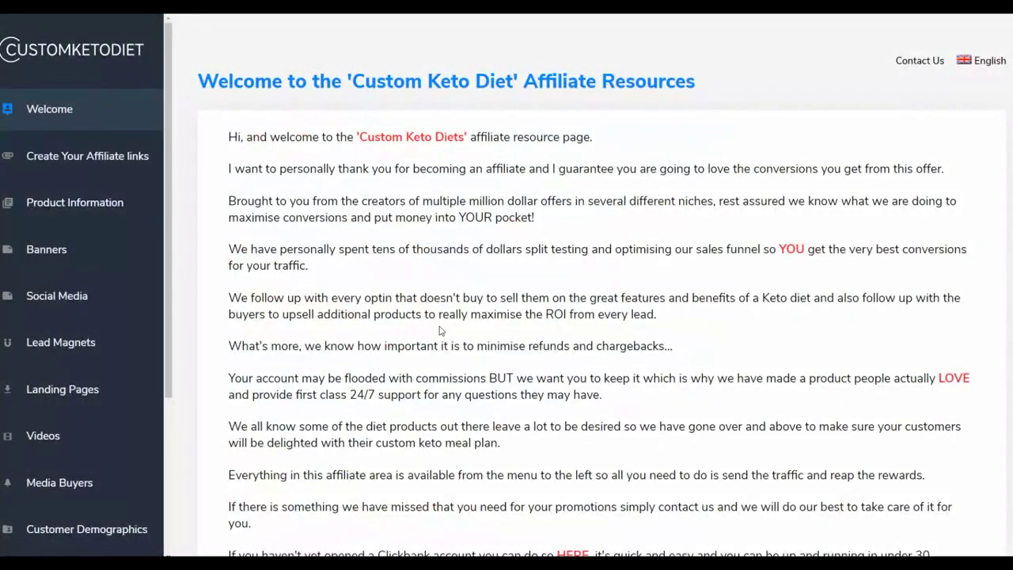
{"action": "scroll", "coordinate": [372, 313], "scroll_direction": "down", "scroll_amount": 2}
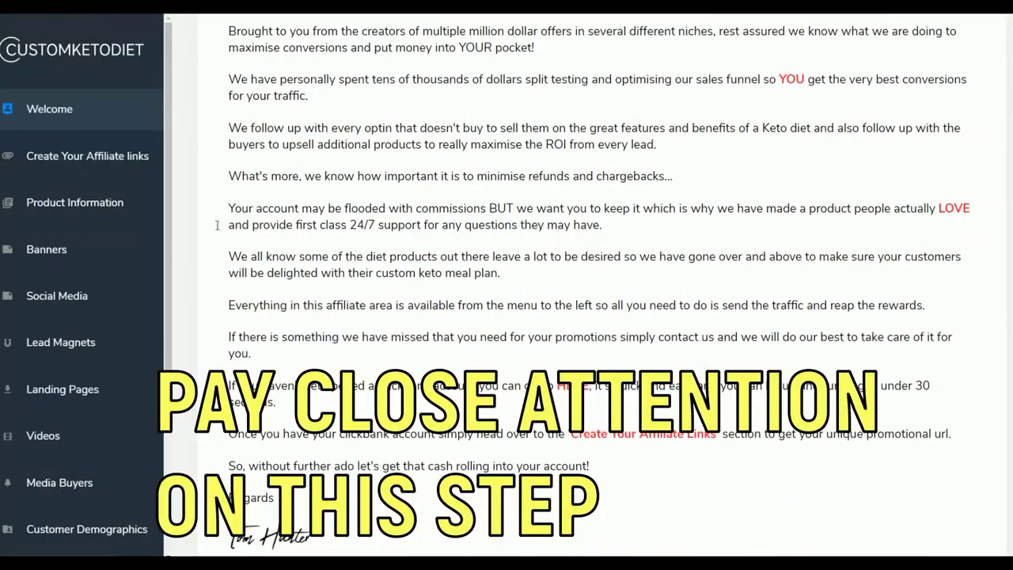
Download Lead Magnet #1 (Deliciously Easy Keto Recipes) from the affiliate resources and open the PDF
{"action": "left_click", "coordinate": [48, 346]}
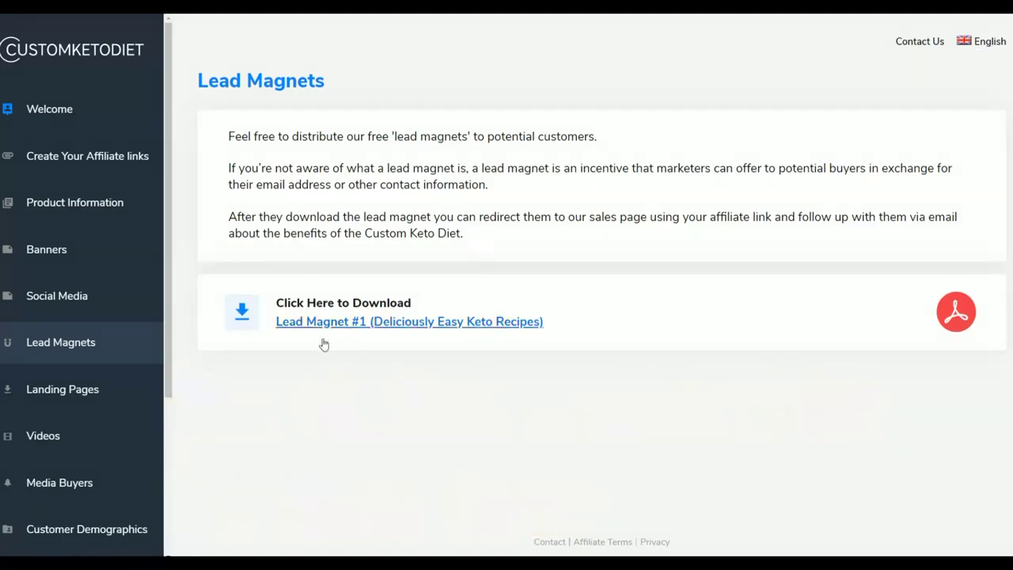
{"action": "left_click", "coordinate": [371, 326]}
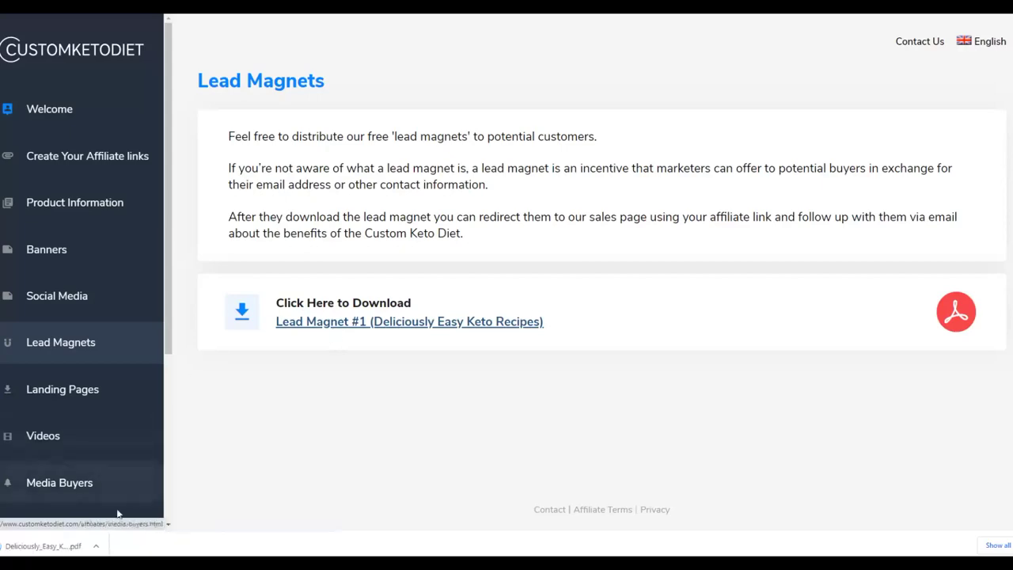
{"action": "left_click", "coordinate": [55, 547]}
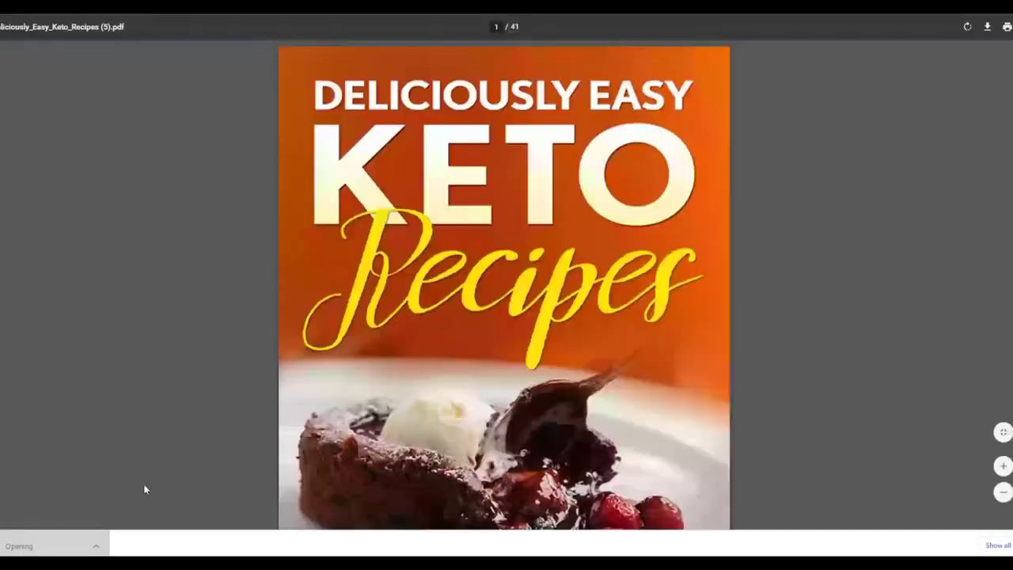
Look through the Deliciously Easy Keto Recipes PDF, from its cover and introduction to the recommended food lists
{"action": "scroll", "coordinate": [451, 188], "scroll_direction": "down", "scroll_amount": 10}
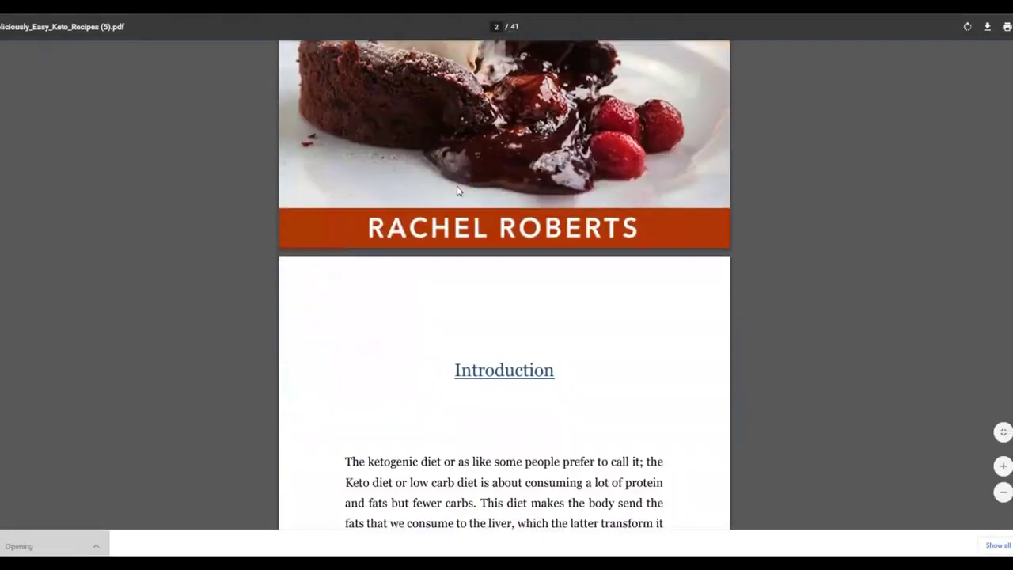
{"action": "scroll", "coordinate": [469, 182], "scroll_direction": "down", "scroll_amount": 15}
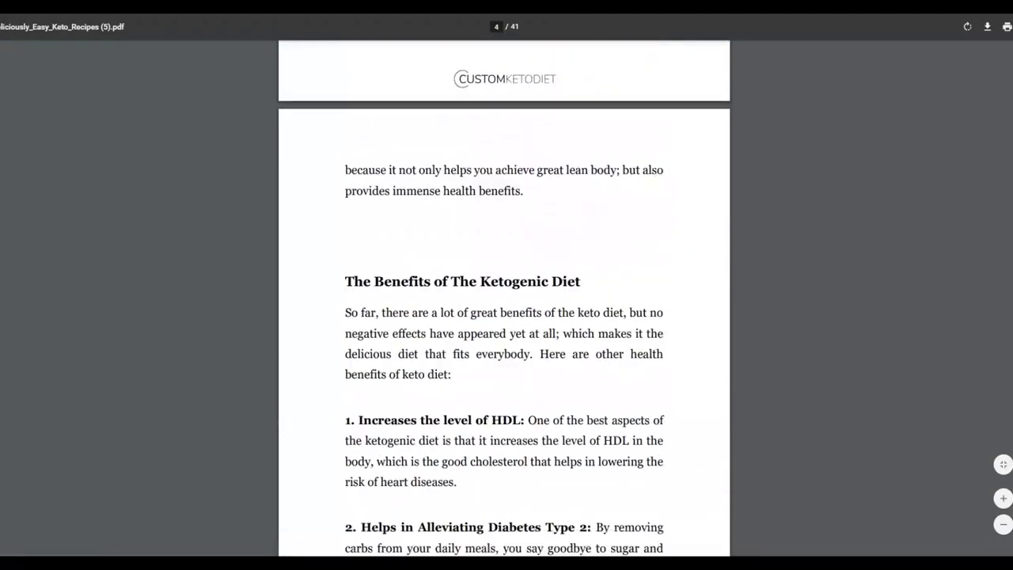
{"action": "scroll", "coordinate": [504, 301], "scroll_direction": "down", "scroll_amount": 20}
{"action": "scroll", "coordinate": [471, 301], "scroll_direction": "down", "scroll_amount": 12}
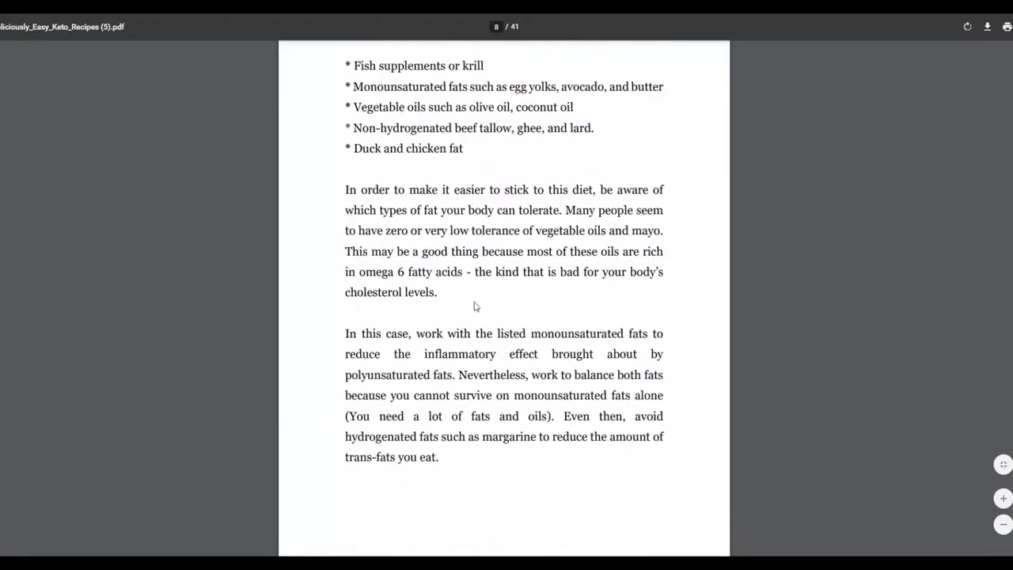
{"action": "scroll", "coordinate": [469, 297], "scroll_direction": "down", "scroll_amount": 1}
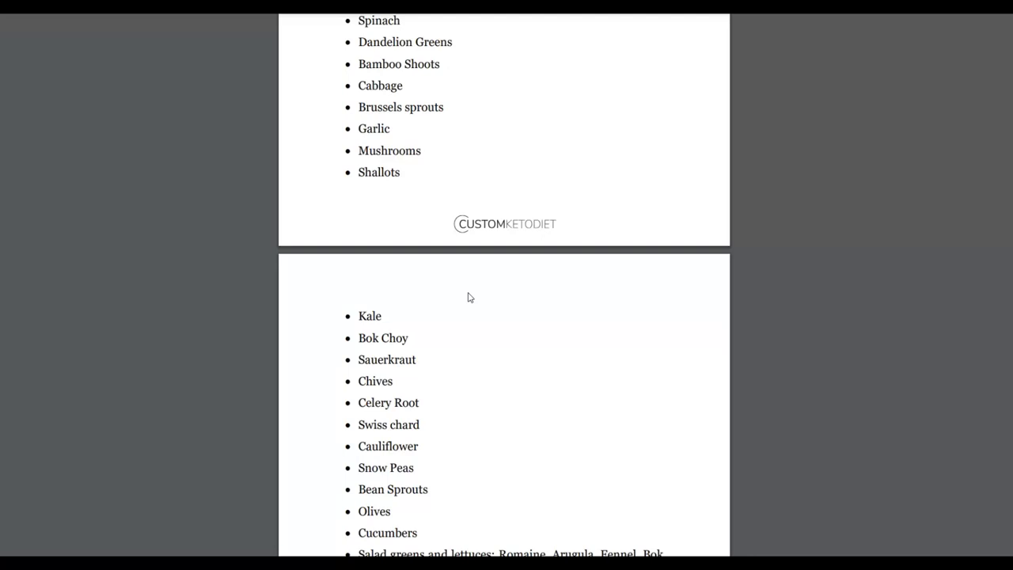
{"action": "scroll", "coordinate": [412, 236], "scroll_direction": "up", "scroll_amount": 15}
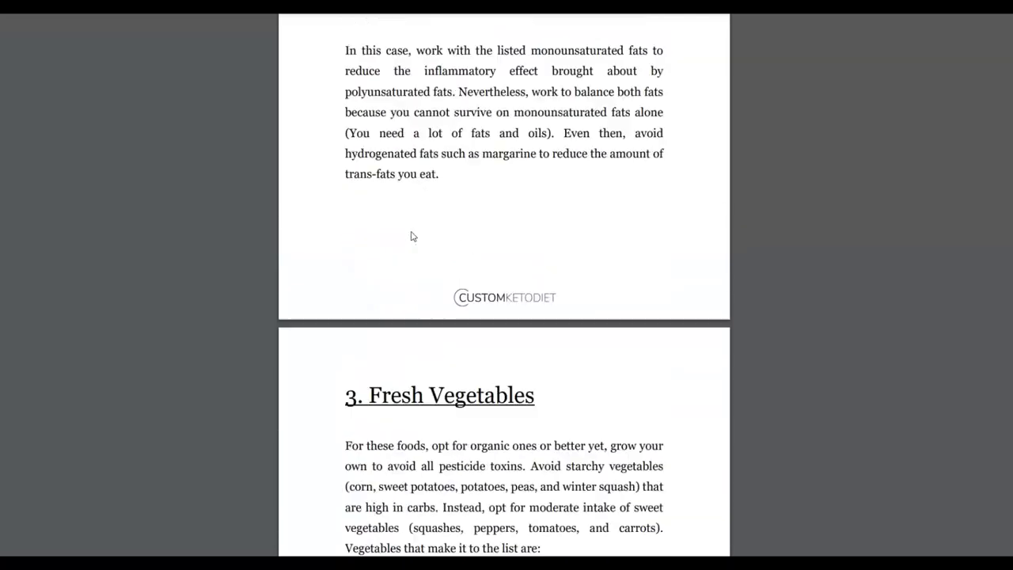
{"action": "scroll", "coordinate": [411, 236], "scroll_direction": "up", "scroll_amount": 20}
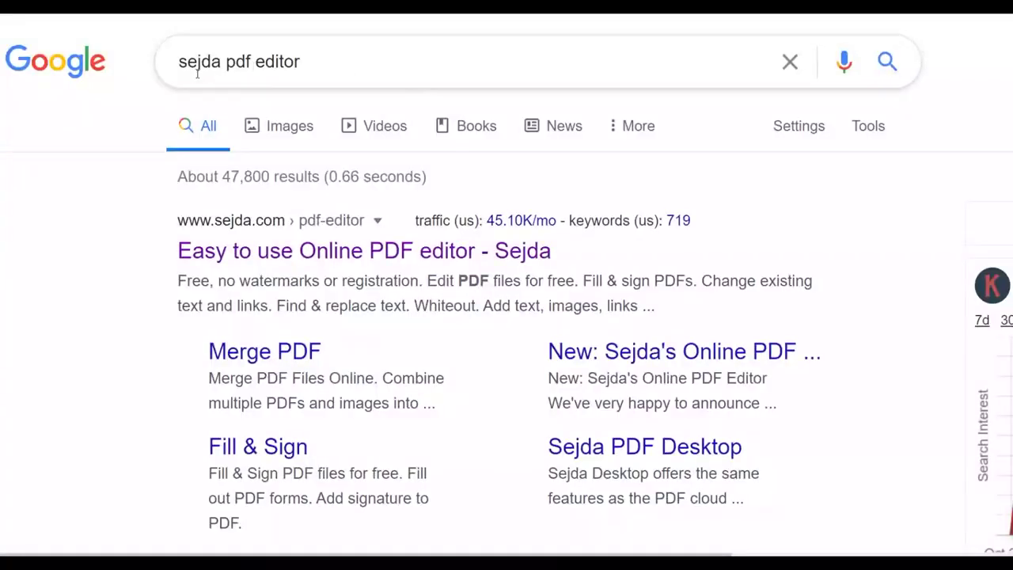
Open Sejda's online PDF editor from the Google results and upload the Deliciously Easy Keto Recipes PDF
{"action": "scroll", "coordinate": [454, 174], "scroll_direction": "down", "scroll_amount": 3}
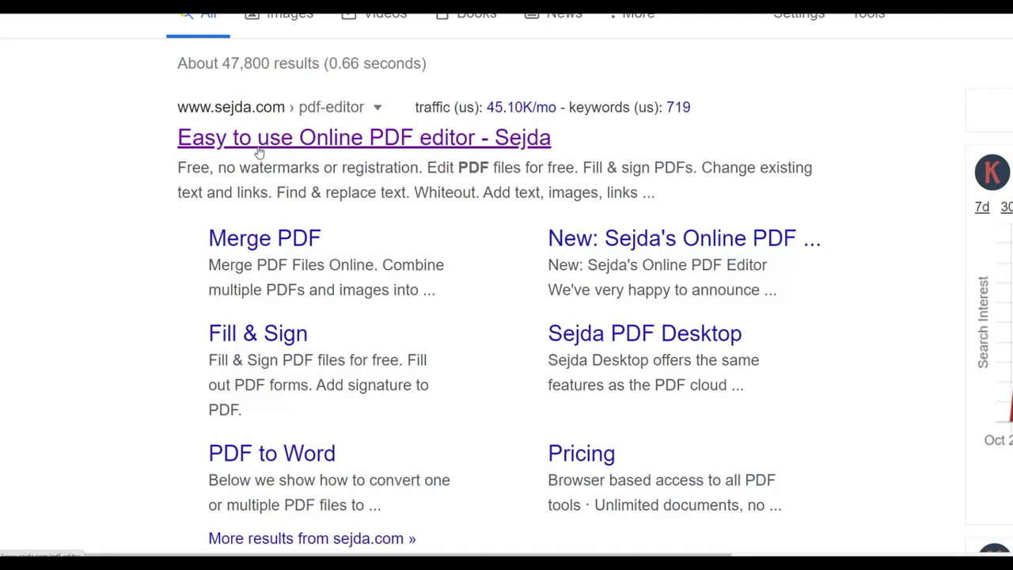
{"action": "left_click", "coordinate": [259, 152]}
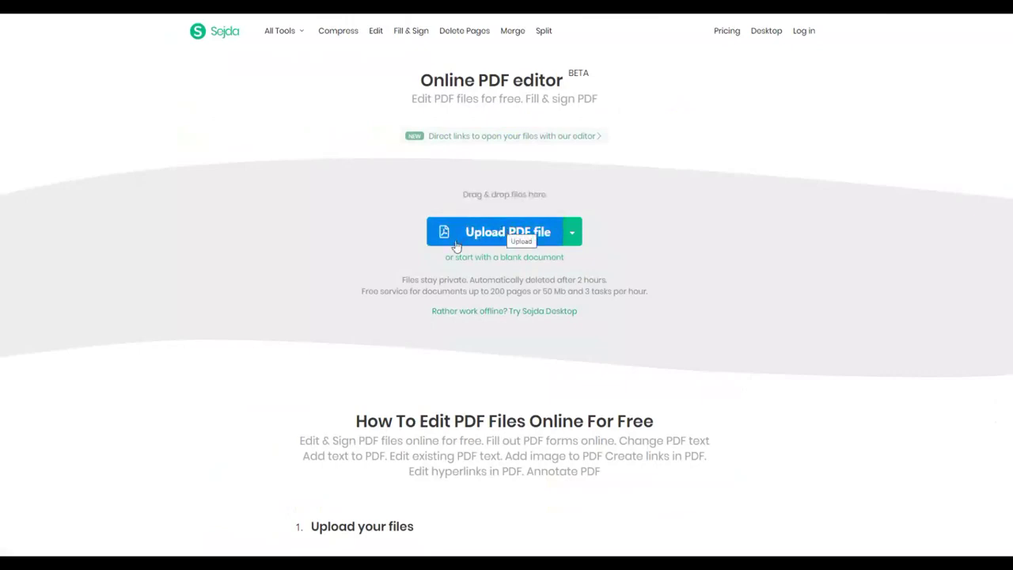
{"action": "left_click", "coordinate": [484, 233]}
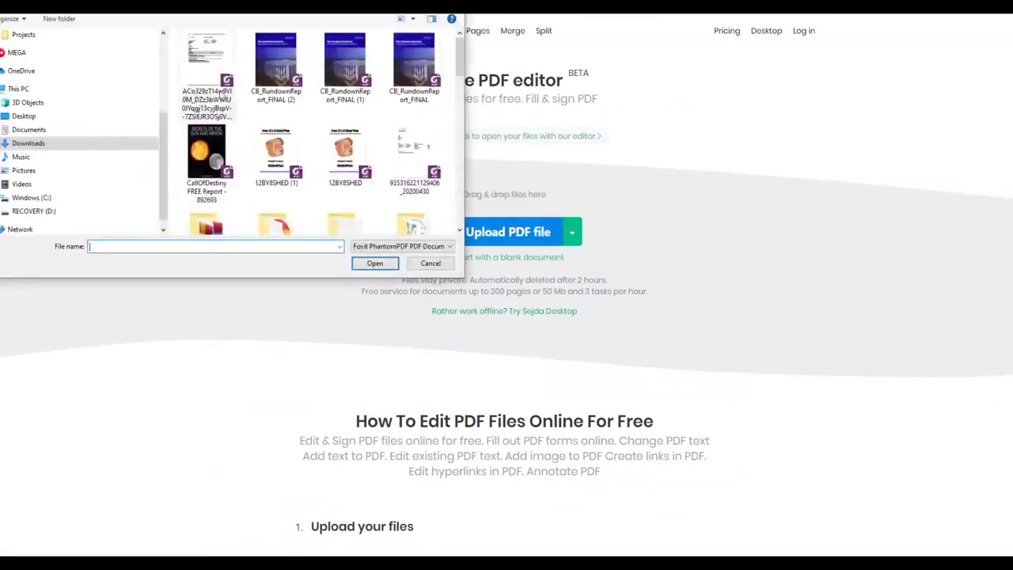
{"action": "left_click", "coordinate": [214, 85]}
{"action": "left_click", "coordinate": [375, 264]}
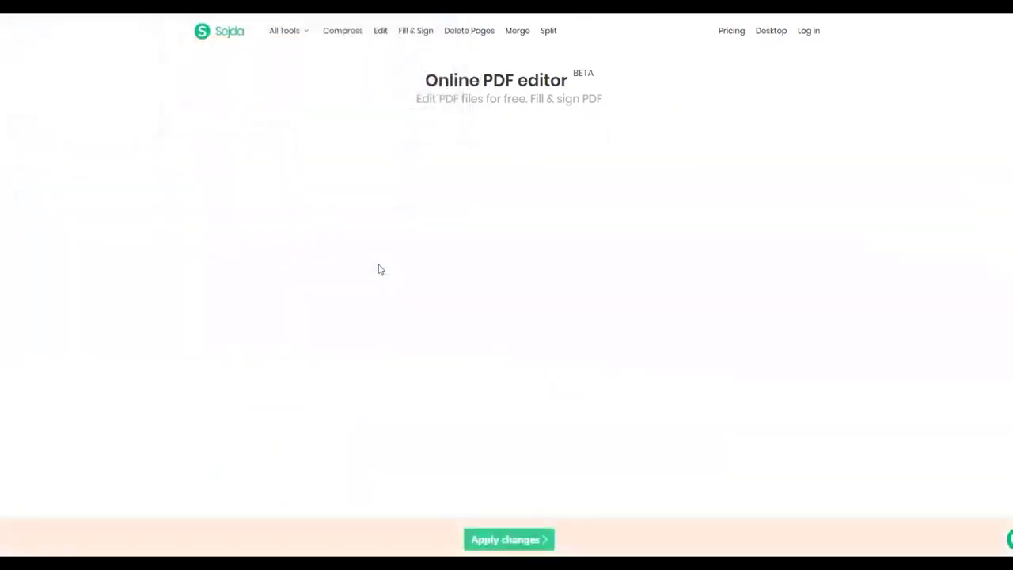
Add the text "CLICK HERE TO GET THE CUSTON KETO DIET" below the introduction paragraph on page 2 of the PDF
{"action": "scroll", "coordinate": [698, 355], "scroll_direction": "down", "scroll_amount": 10}
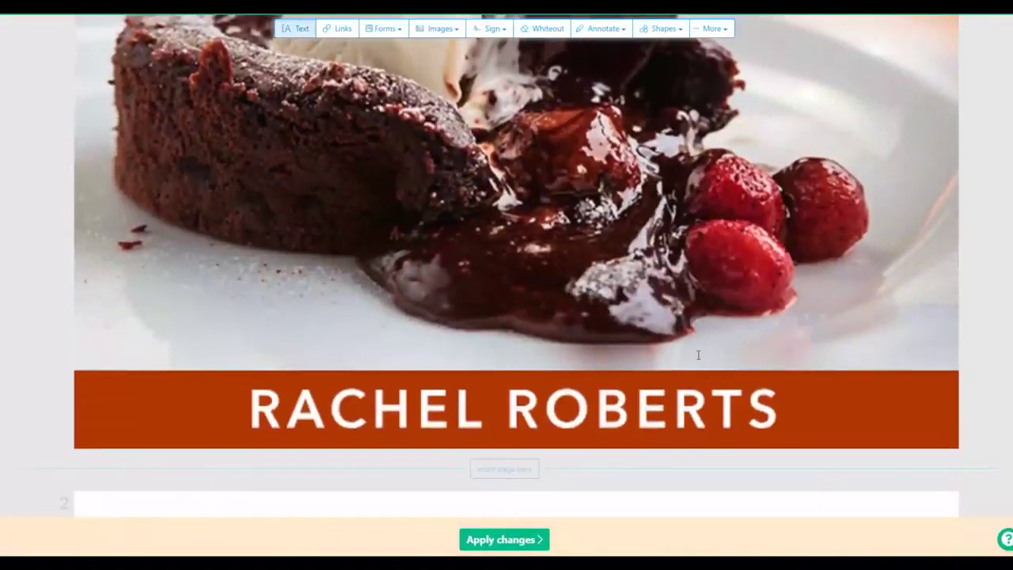
{"action": "scroll", "coordinate": [693, 355], "scroll_direction": "down", "scroll_amount": 10}
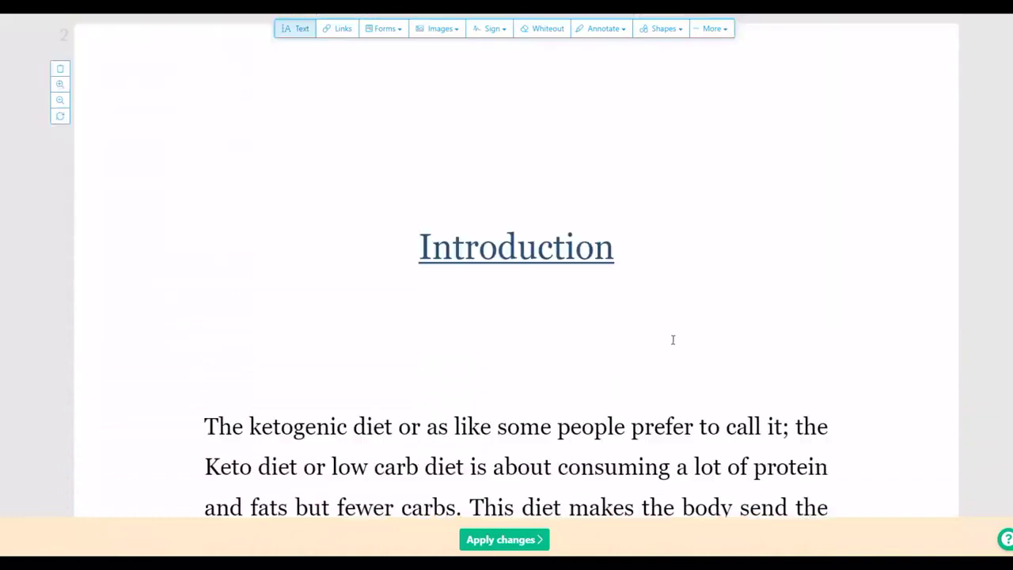
{"action": "scroll", "coordinate": [673, 339], "scroll_direction": "down", "scroll_amount": 10}
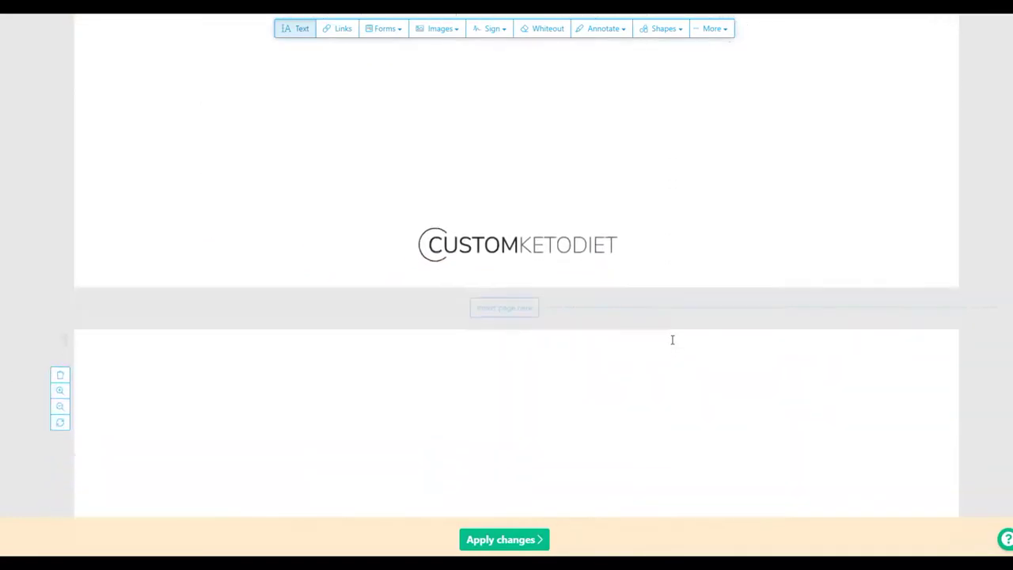
{"action": "scroll", "coordinate": [673, 339], "scroll_direction": "up", "scroll_amount": 3}
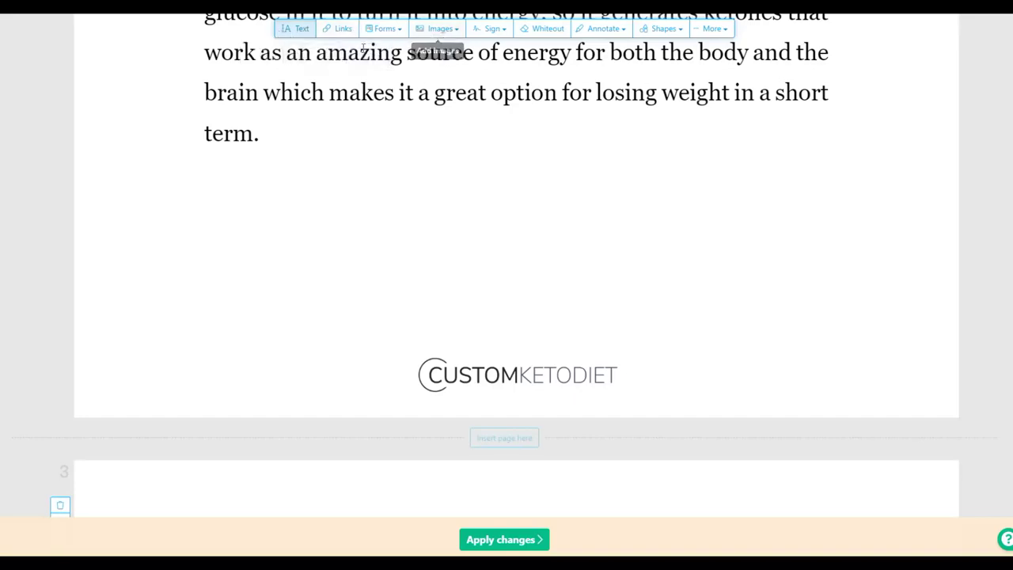
{"action": "left_click", "coordinate": [299, 31]}
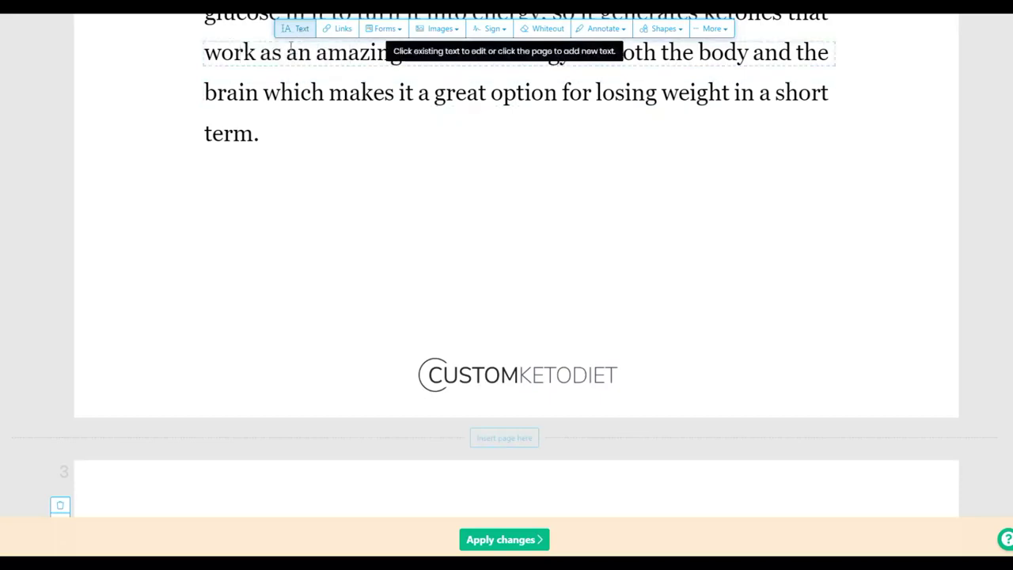
{"action": "scroll", "coordinate": [312, 226], "scroll_direction": "down", "scroll_amount": 1}
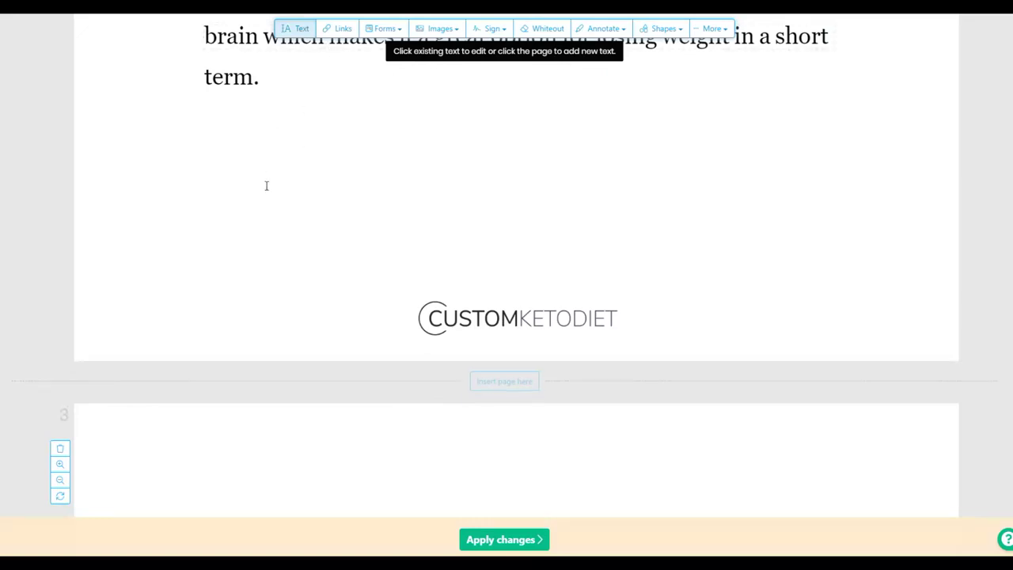
{"action": "left_click", "coordinate": [266, 186]}
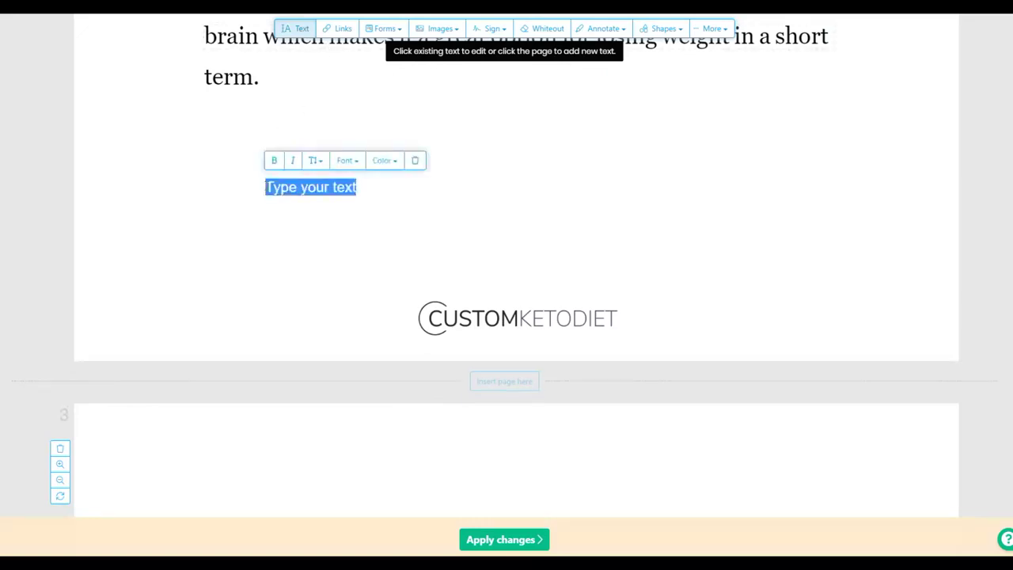
{"action": "left_click", "coordinate": [271, 188]}
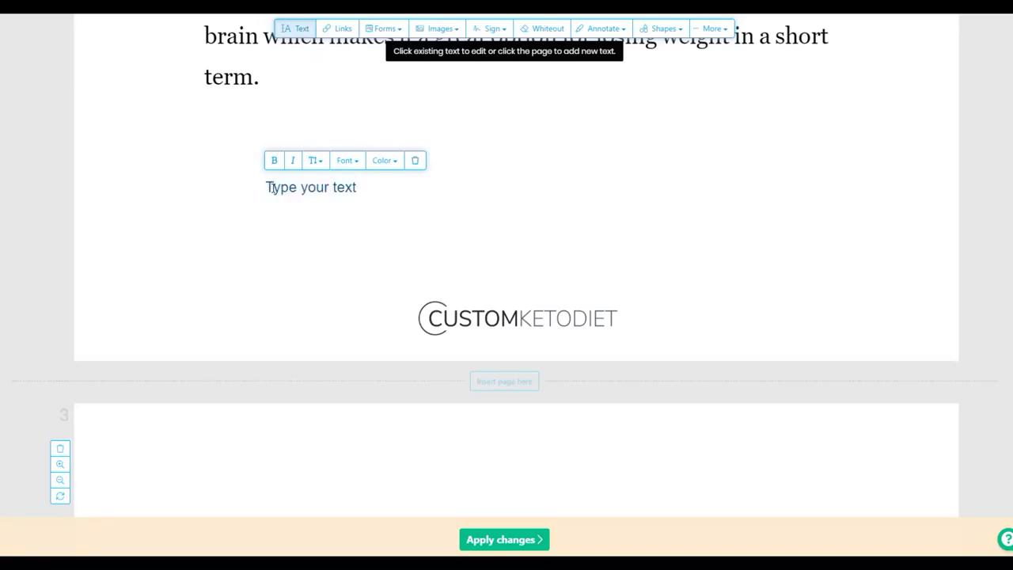
{"action": "left_click_drag", "start_coordinate": [270, 188], "coordinate": [357, 195]}
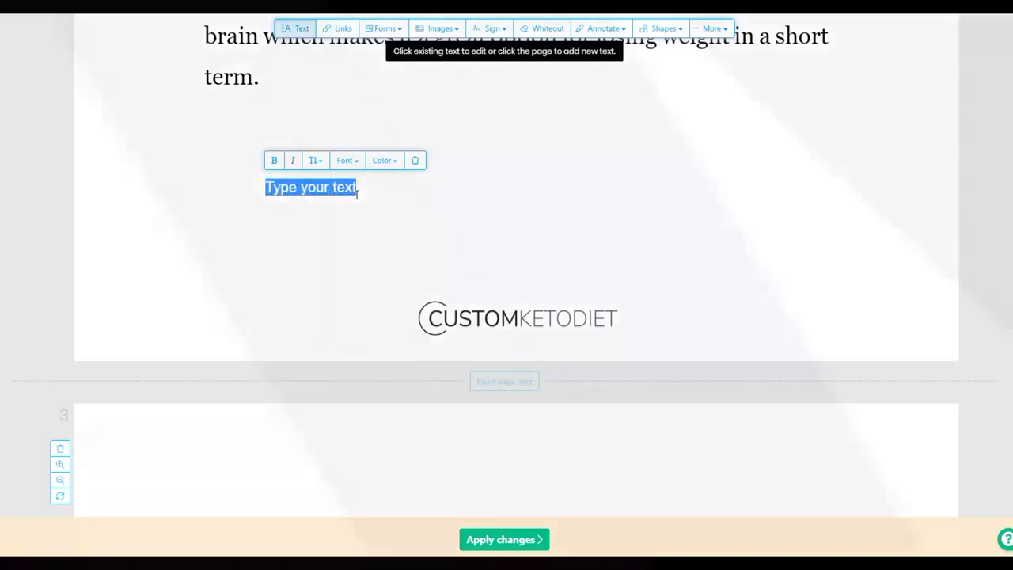
{"action": "type", "text": "C"}
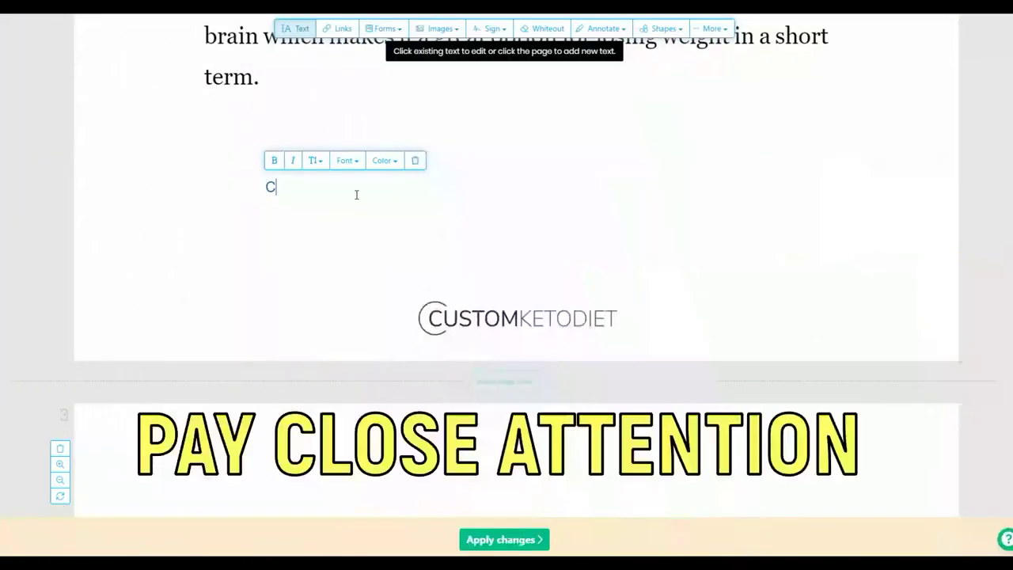
{"action": "type", "text": "LICK HERE TO GET THE CUSTON KR"}
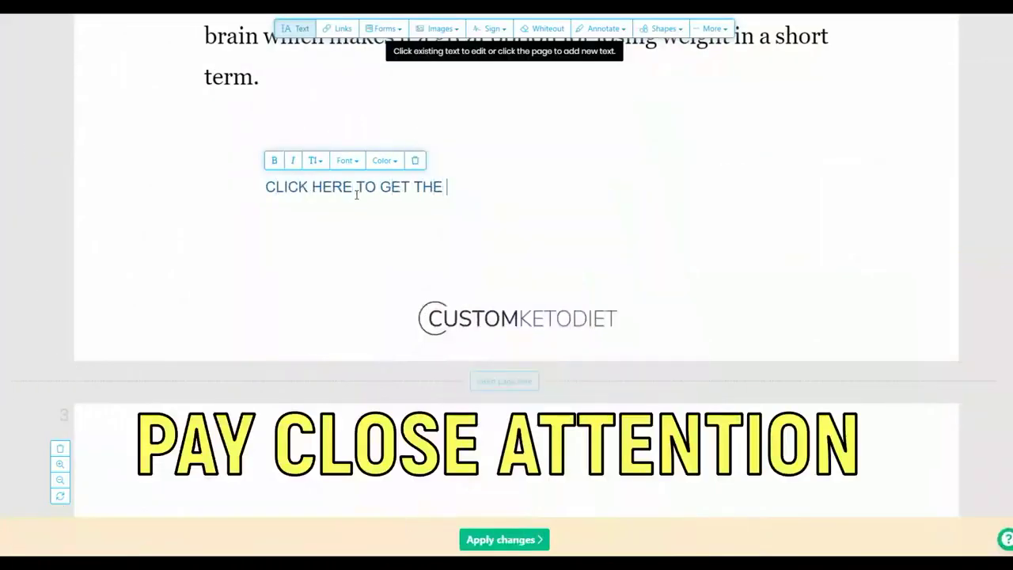
{"action": "type", "text": "DIET"}
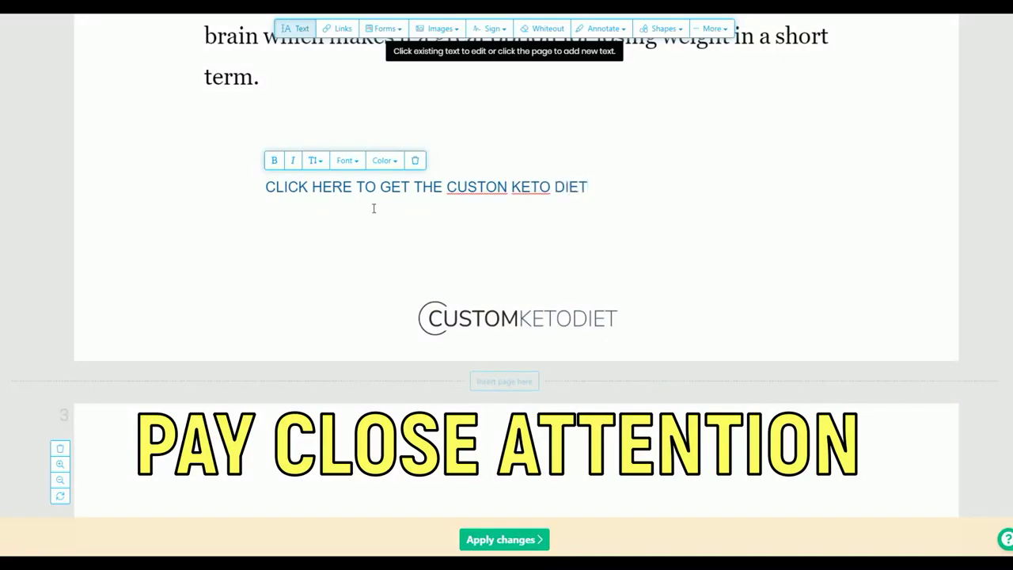
Draw a link area around the "CLICK HERE TO GET THE CUSTON KETO DIET" text on page 2
{"action": "left_click", "coordinate": [337, 30]}
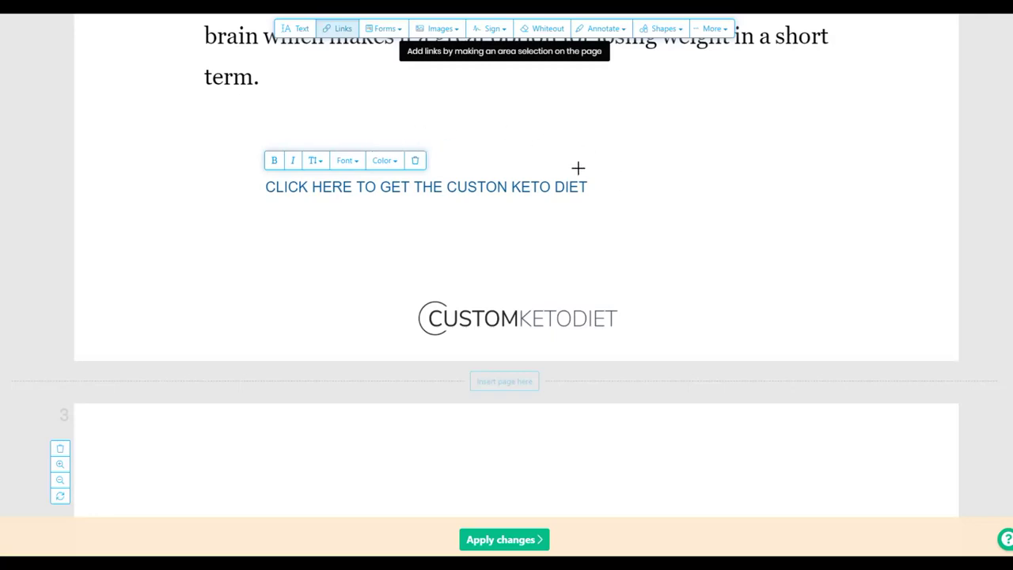
{"action": "left_click_drag", "start_coordinate": [246, 141], "coordinate": [604, 220]}
{"action": "scroll", "coordinate": [634, 216], "scroll_direction": "up", "scroll_amount": 3}
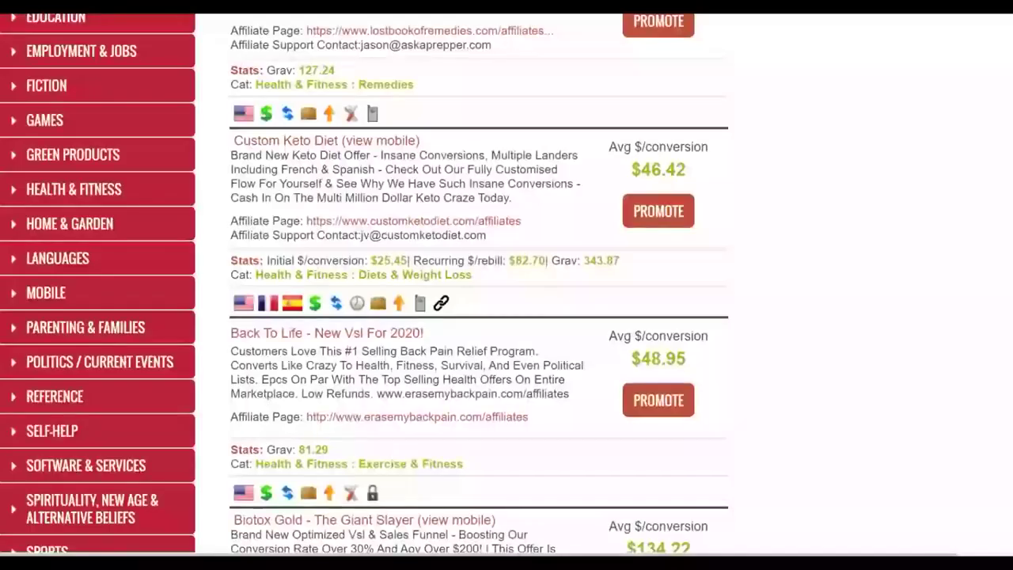
Switch to the ClickBank marketplace, generate a Custom Keto Diet HopLink with the account nickname and no tracking ID, and copy it
{"action": "left_click", "coordinate": [647, 212]}
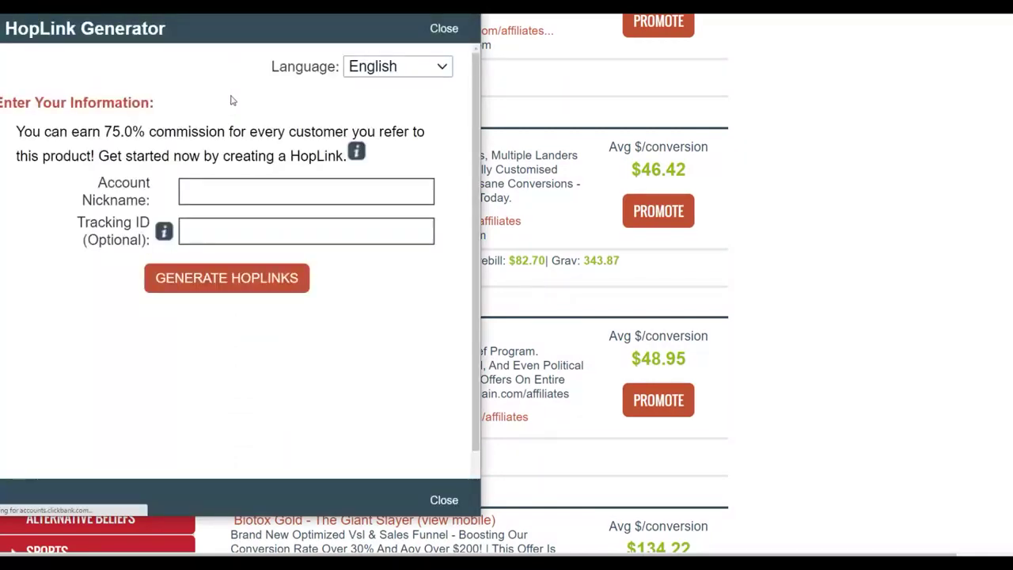
{"action": "left_click", "coordinate": [216, 187]}
{"action": "left_click", "coordinate": [208, 219]}
{"action": "scroll", "coordinate": [226, 233], "scroll_direction": "down", "scroll_amount": 1}
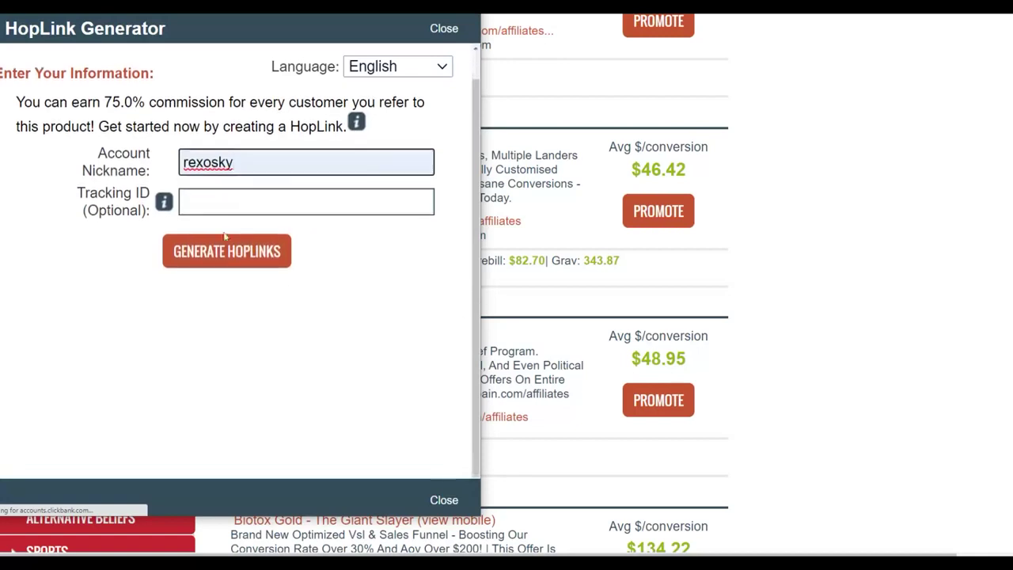
{"action": "scroll", "coordinate": [316, 419], "scroll_direction": "down", "scroll_amount": 1}
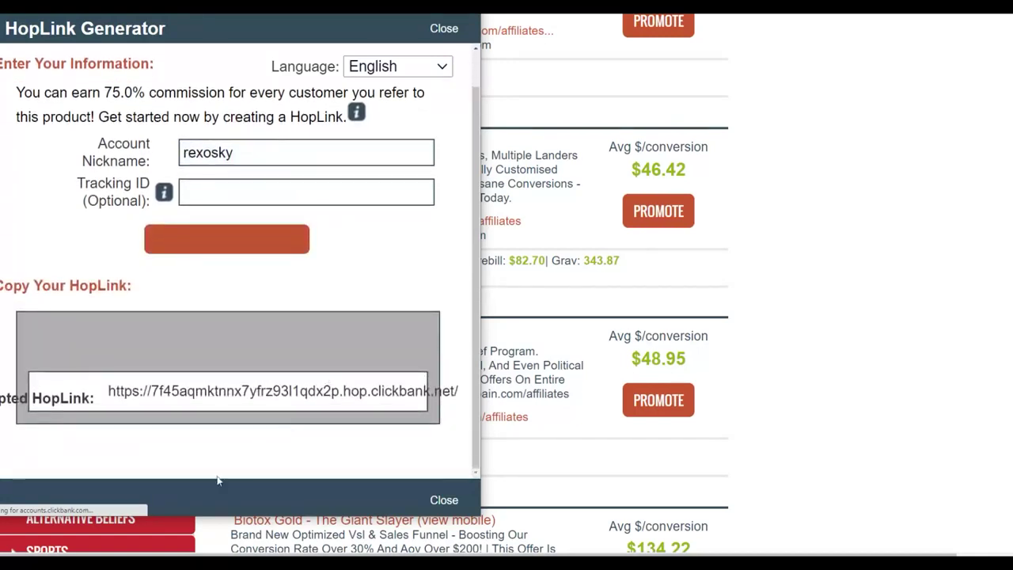
{"action": "left_click_drag", "start_coordinate": [323, 467], "coordinate": [399, 467]}
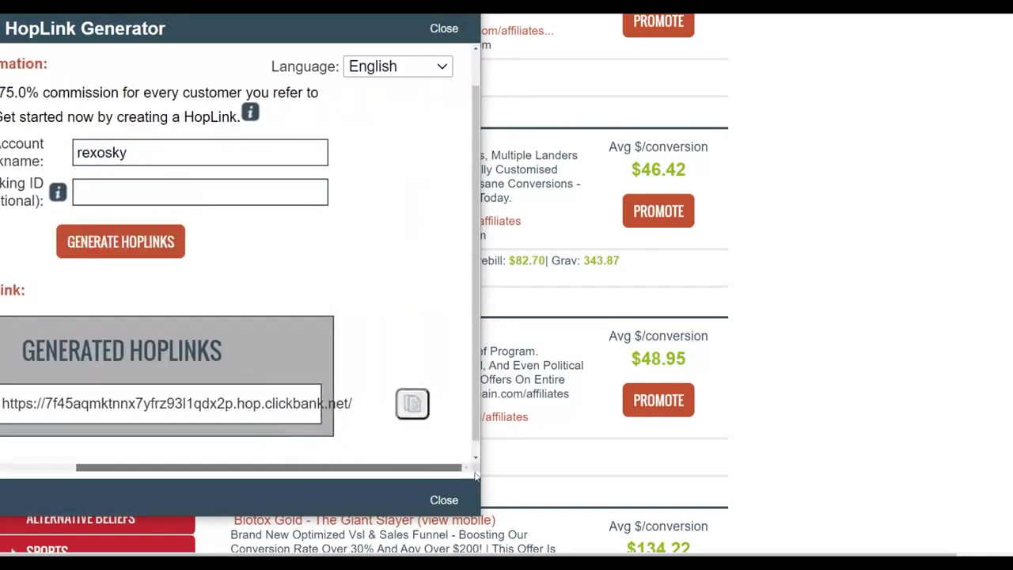
{"action": "left_click", "coordinate": [411, 402]}
{"action": "left_click", "coordinate": [444, 28]}
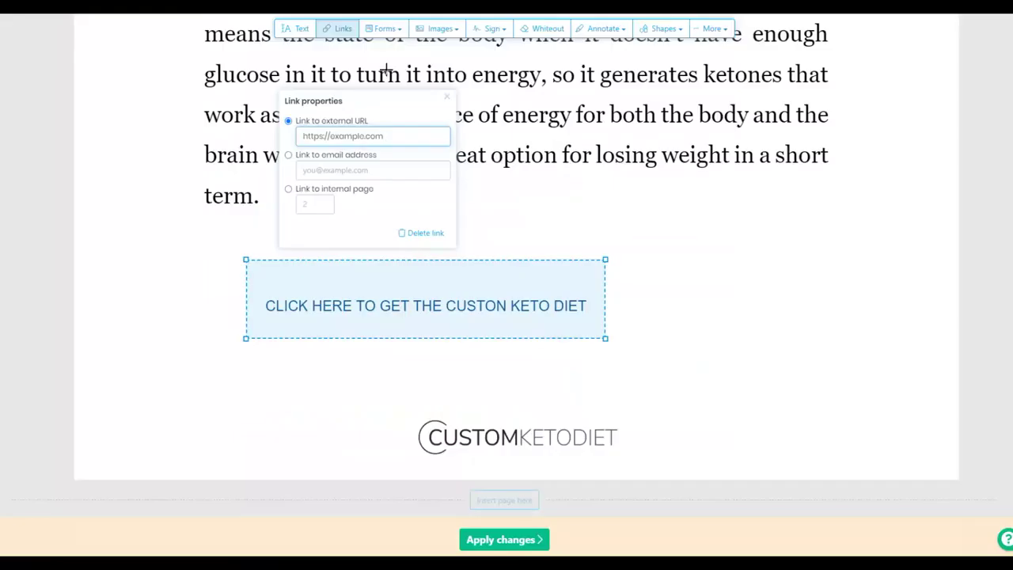
In the PDF editor, set the page 2 link's external URL to the copied HopLink and check its target
{"action": "left_click_drag", "start_coordinate": [398, 136], "coordinate": [300, 138]}
{"action": "right_click", "coordinate": [344, 141]}
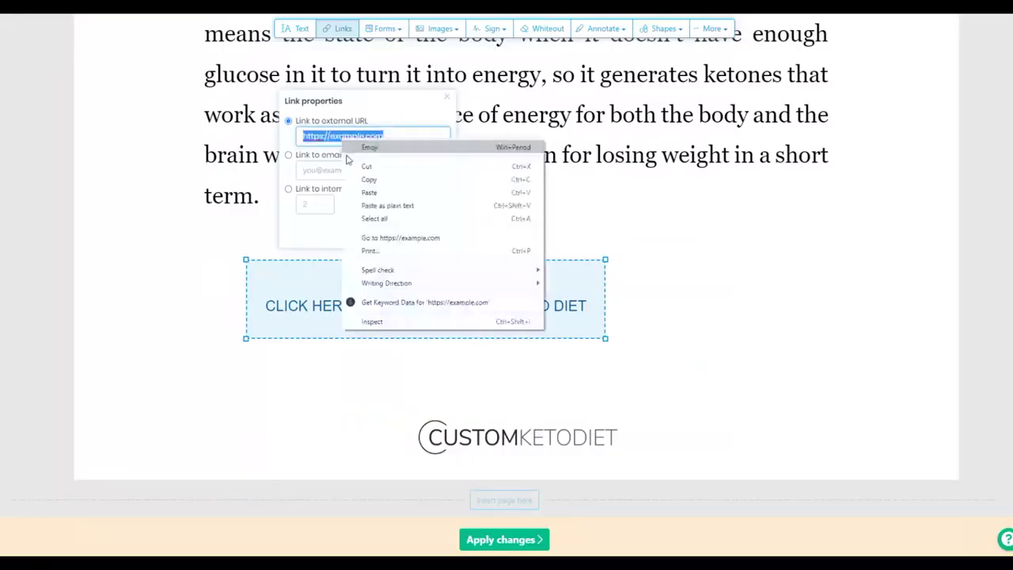
{"action": "left_click", "coordinate": [373, 205]}
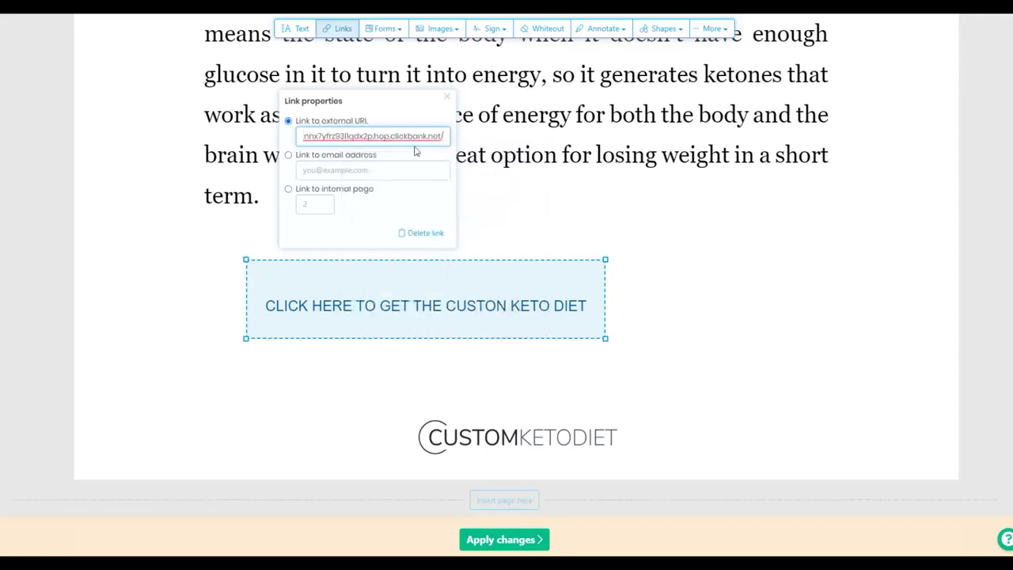
{"action": "left_click", "coordinate": [520, 243]}
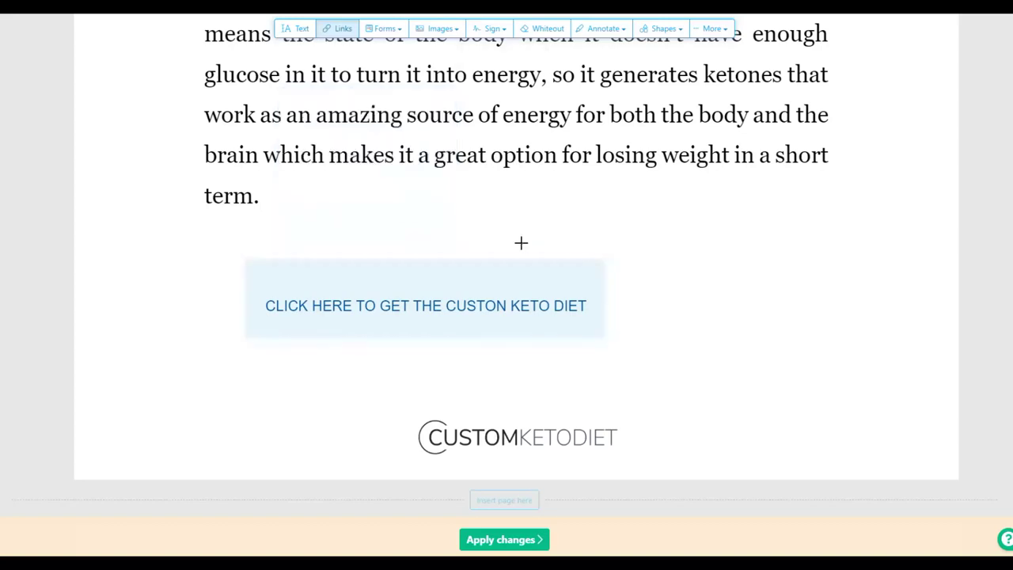
{"action": "left_click", "coordinate": [446, 297]}
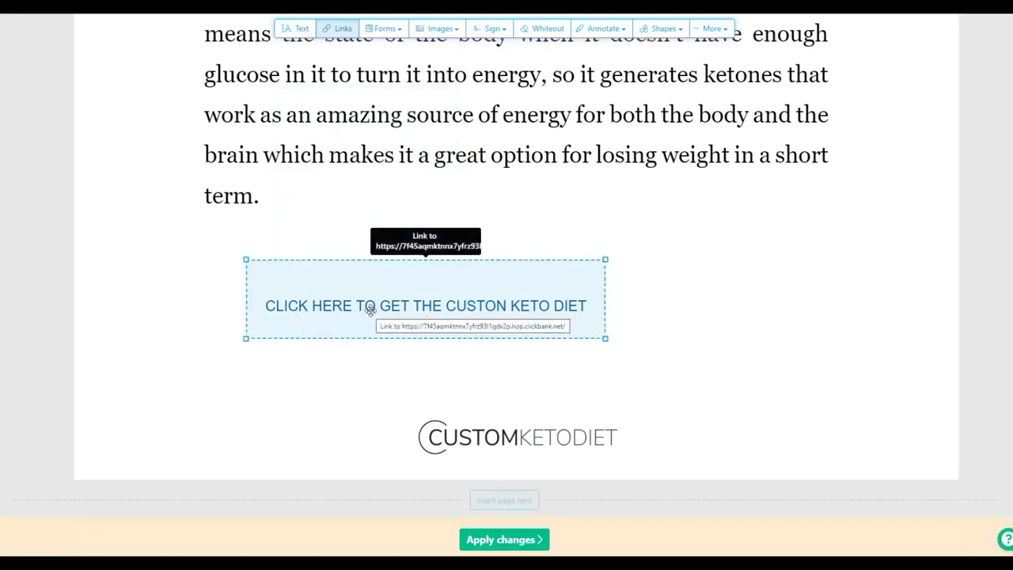
{"action": "left_click", "coordinate": [193, 91]}
{"action": "scroll", "coordinate": [325, 241], "scroll_direction": "down", "scroll_amount": 1}
{"action": "left_click", "coordinate": [325, 241]}
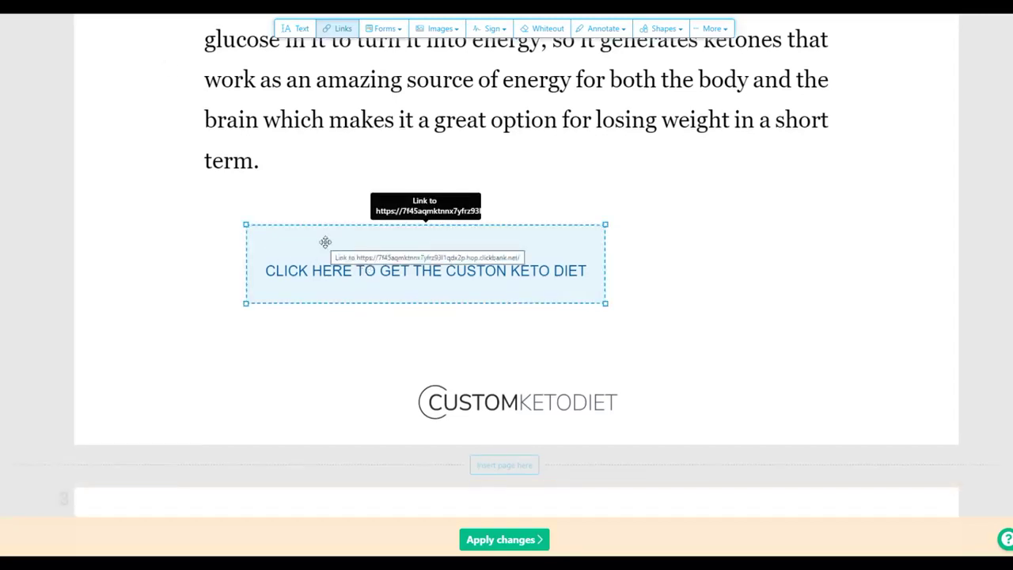
{"action": "left_click", "coordinate": [654, 210]}
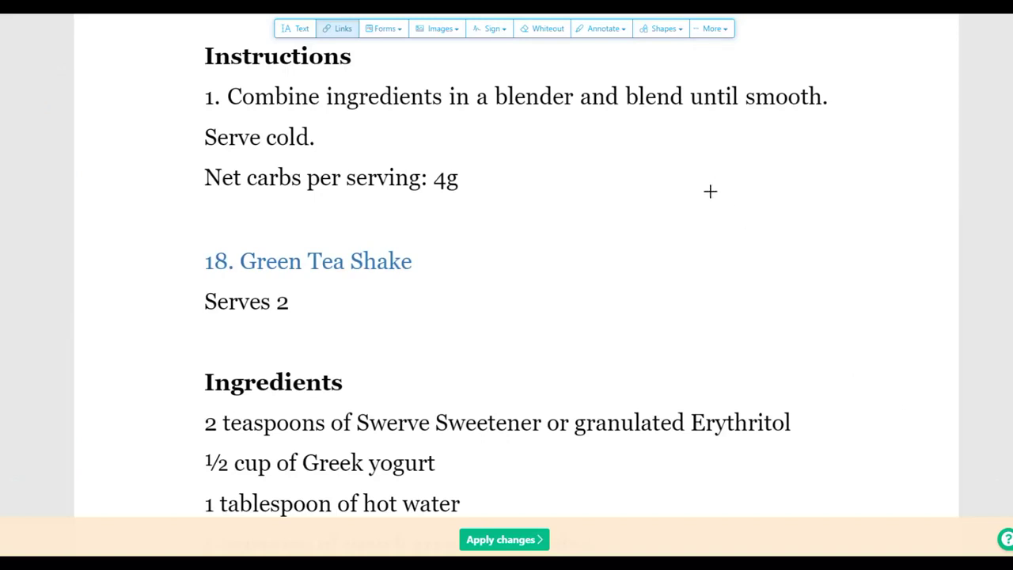
Add the bold text "CLICK HERE TO GET THE CUSTOM KETO DIET" below the closing sentence on the PDF's last page
{"action": "scroll", "coordinate": [683, 237], "scroll_direction": "down", "scroll_amount": 10}
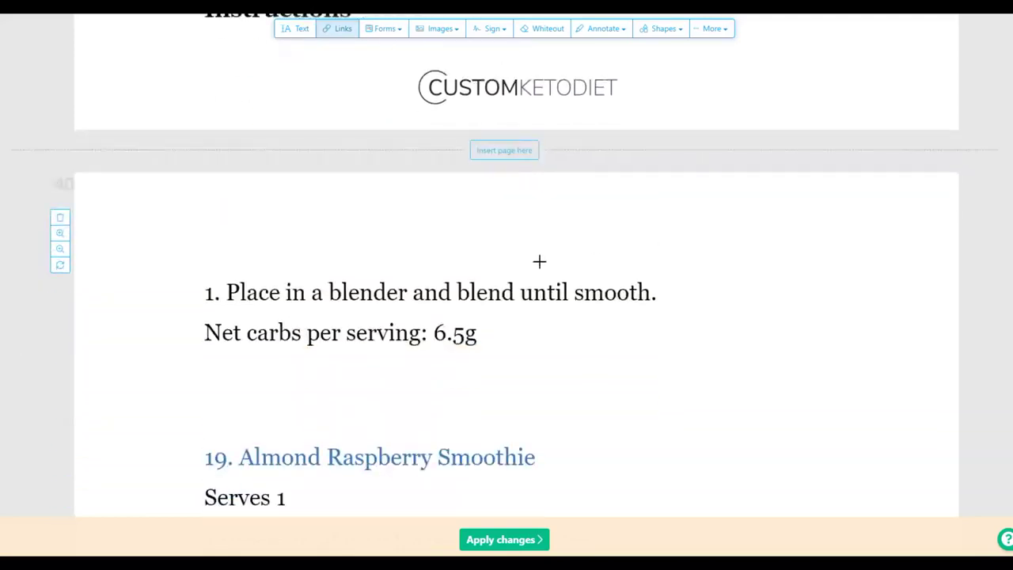
{"action": "scroll", "coordinate": [538, 260], "scroll_direction": "down", "scroll_amount": 15}
{"action": "scroll", "coordinate": [536, 248], "scroll_direction": "down", "scroll_amount": 15}
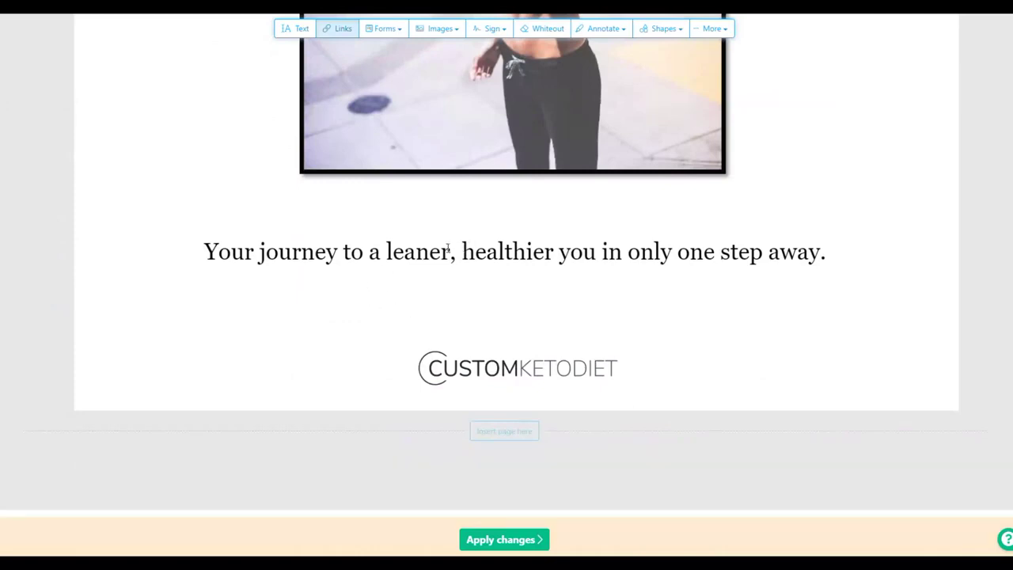
{"action": "left_click", "coordinate": [287, 30]}
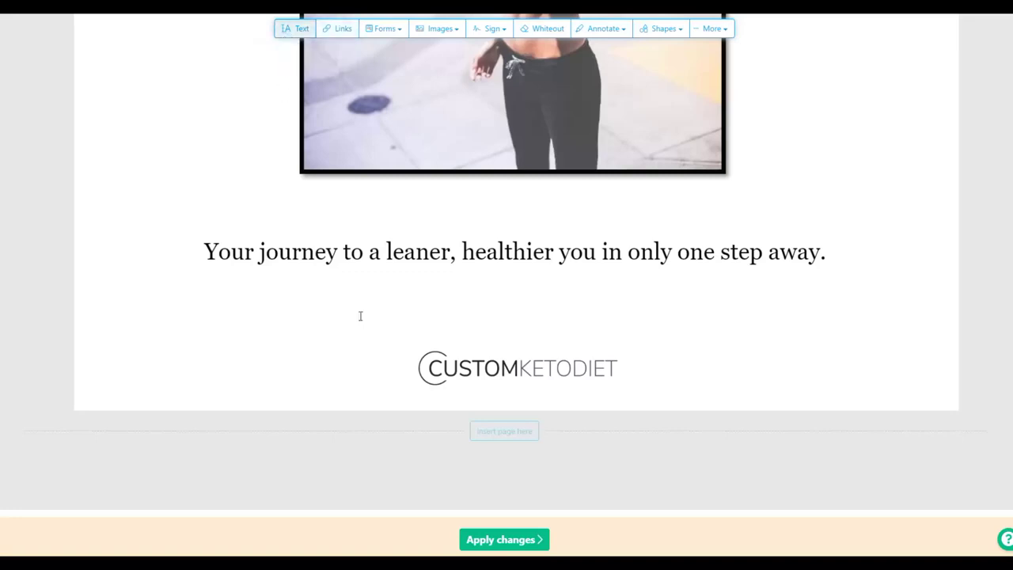
{"action": "left_click", "coordinate": [400, 308]}
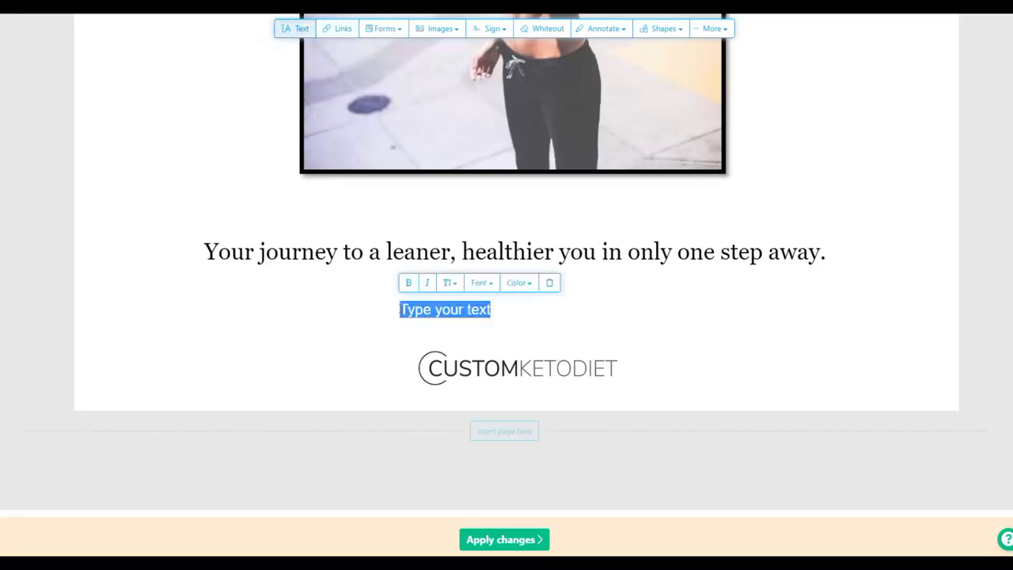
{"action": "type", "text": "CLICK"}
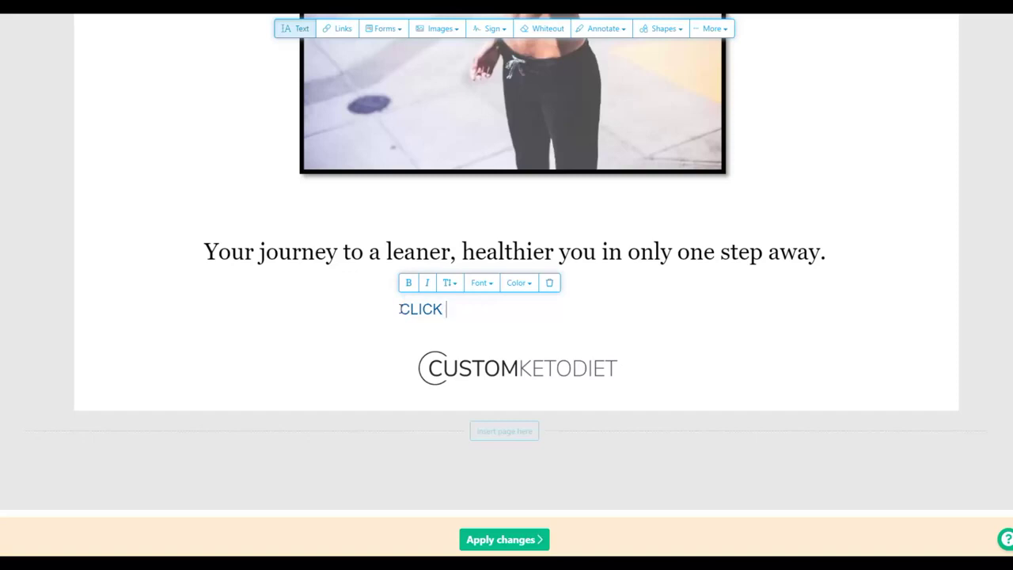
{"action": "type", "text": " HERE TO G"}
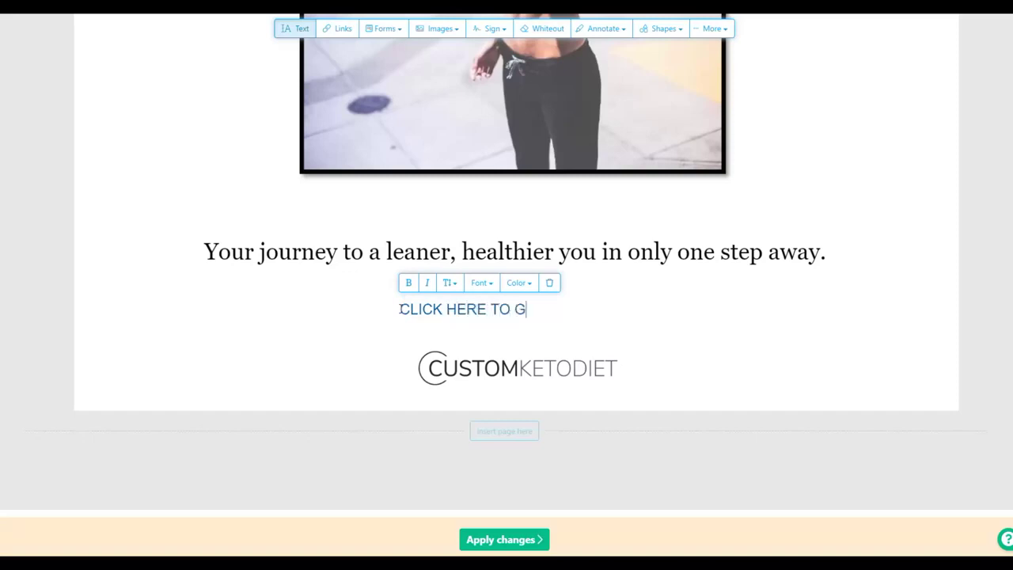
{"action": "type", "text": "ET THE CUSTOM KETO DIET"}
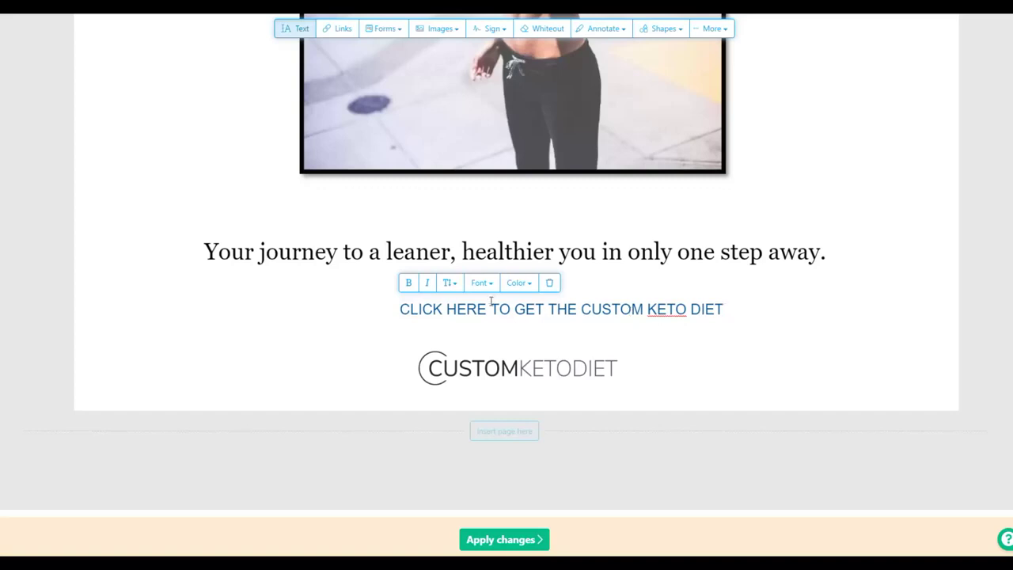
{"action": "left_click", "coordinate": [408, 286]}
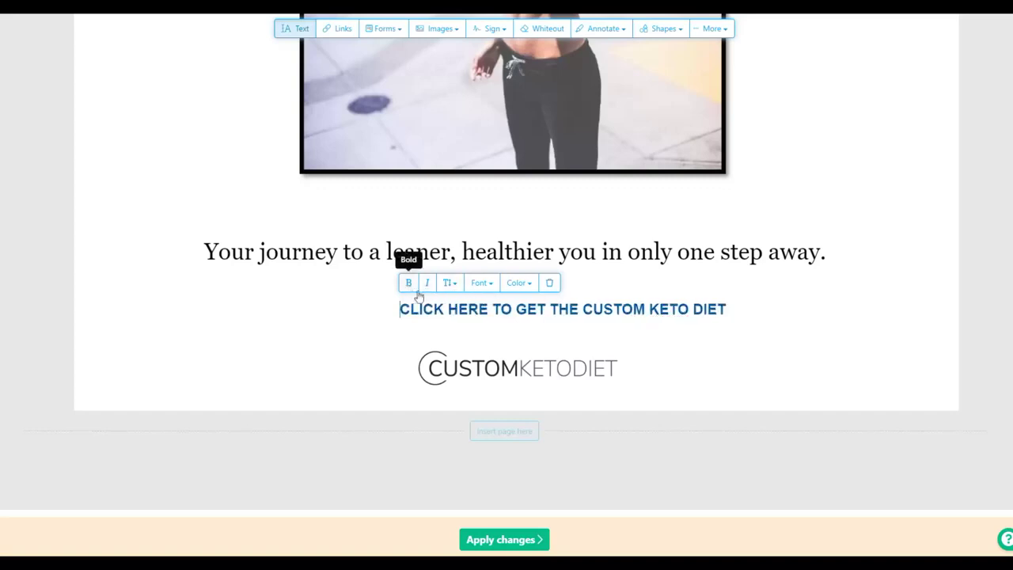
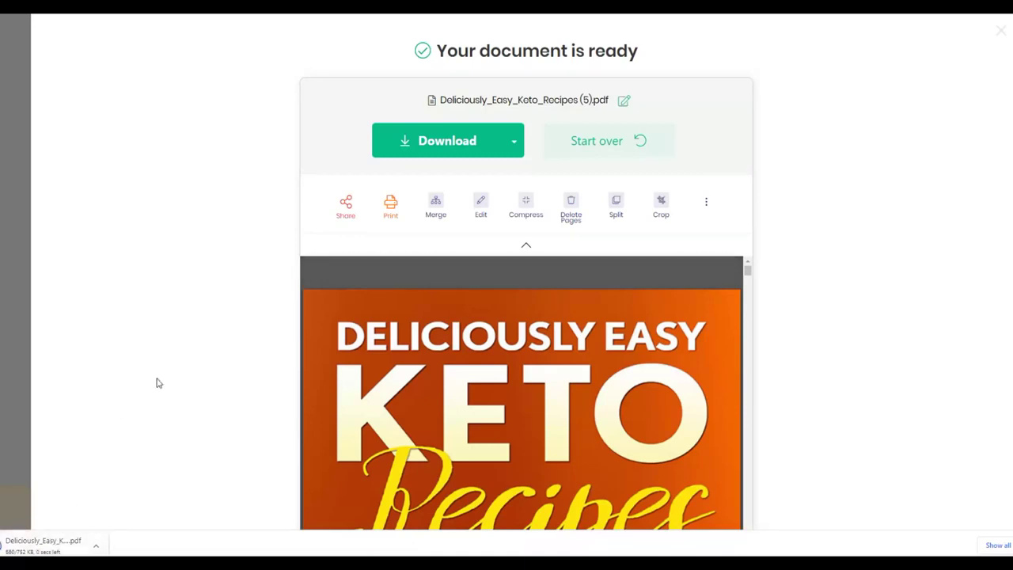
Open the downloaded keto recipes PDF and examine the call-to-action text on page 2
{"action": "scroll", "coordinate": [86, 428], "scroll_direction": "down", "scroll_amount": 3}
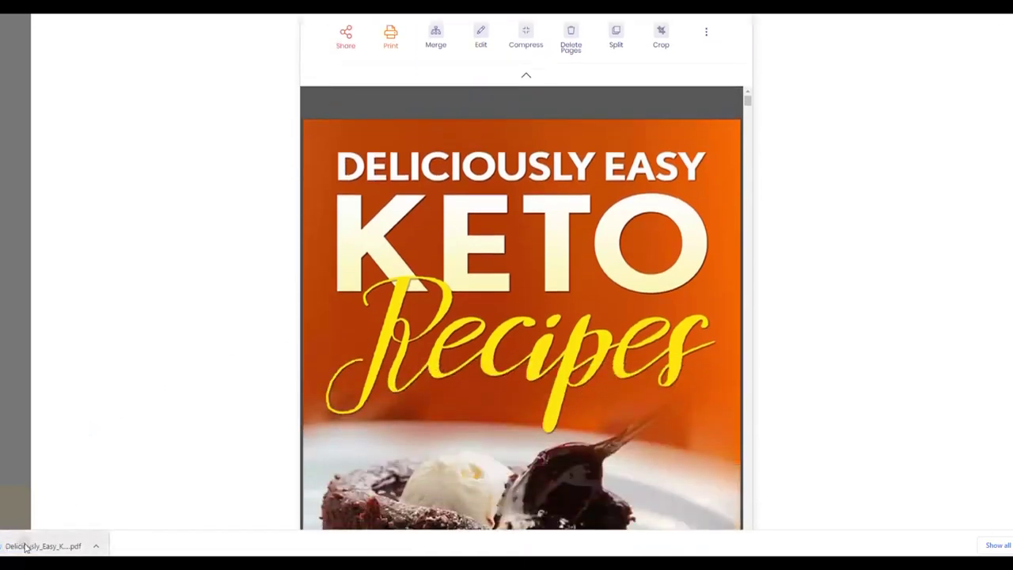
{"action": "left_click", "coordinate": [23, 547]}
{"action": "scroll", "coordinate": [577, 332], "scroll_direction": "down", "scroll_amount": 1}
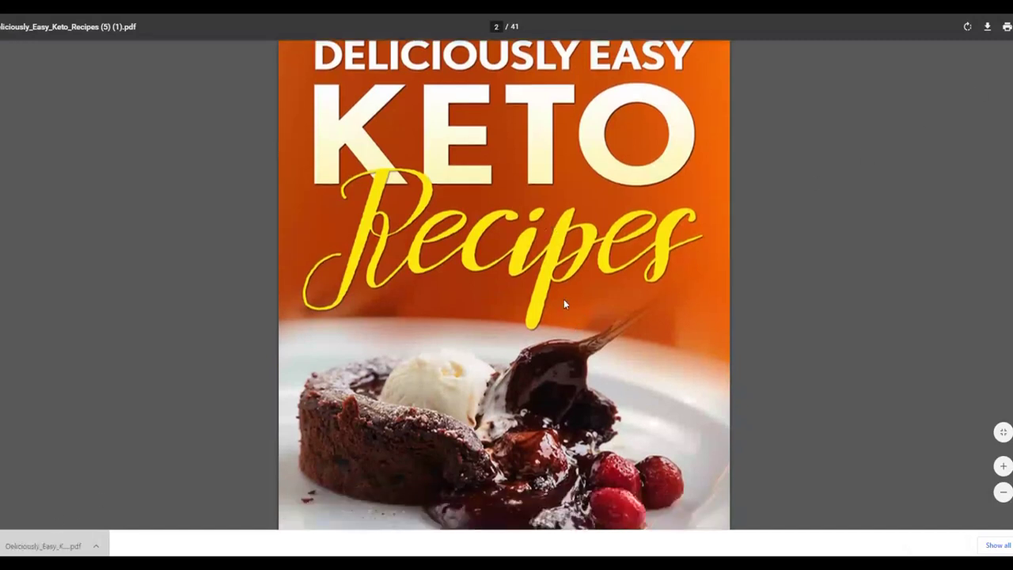
{"action": "scroll", "coordinate": [561, 285], "scroll_direction": "down", "scroll_amount": 10}
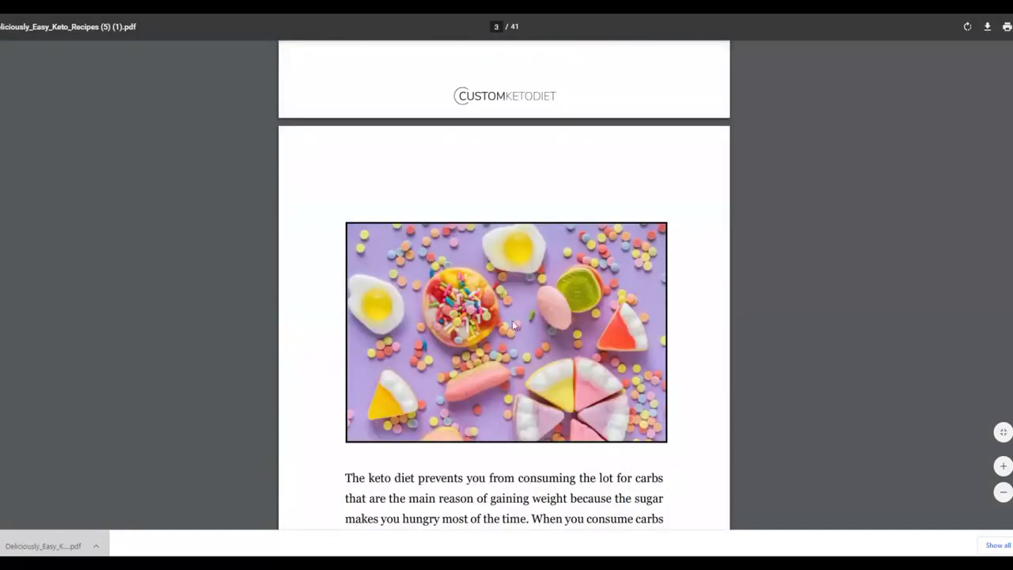
{"action": "scroll", "coordinate": [514, 325], "scroll_direction": "down", "scroll_amount": 3}
{"action": "scroll", "coordinate": [513, 321], "scroll_direction": "up", "scroll_amount": 3}
{"action": "scroll", "coordinate": [514, 320], "scroll_direction": "up", "scroll_amount": 7}
{"action": "scroll", "coordinate": [516, 319], "scroll_direction": "down", "scroll_amount": 5}
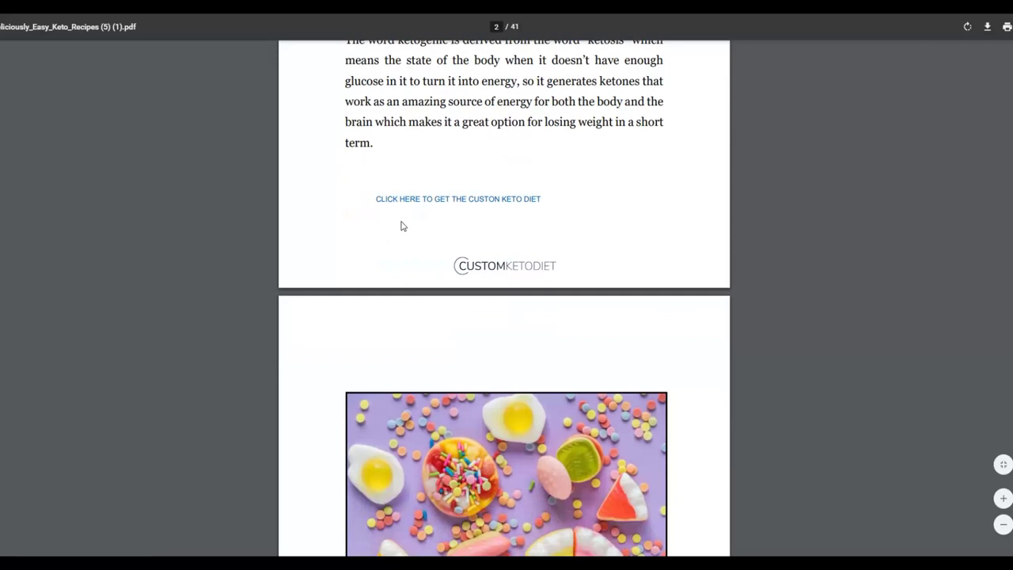
Test the page 2 call-to-action link by opening its Custom Keto Diet offer page, and return to the PDF
{"action": "left_click", "coordinate": [401, 226]}
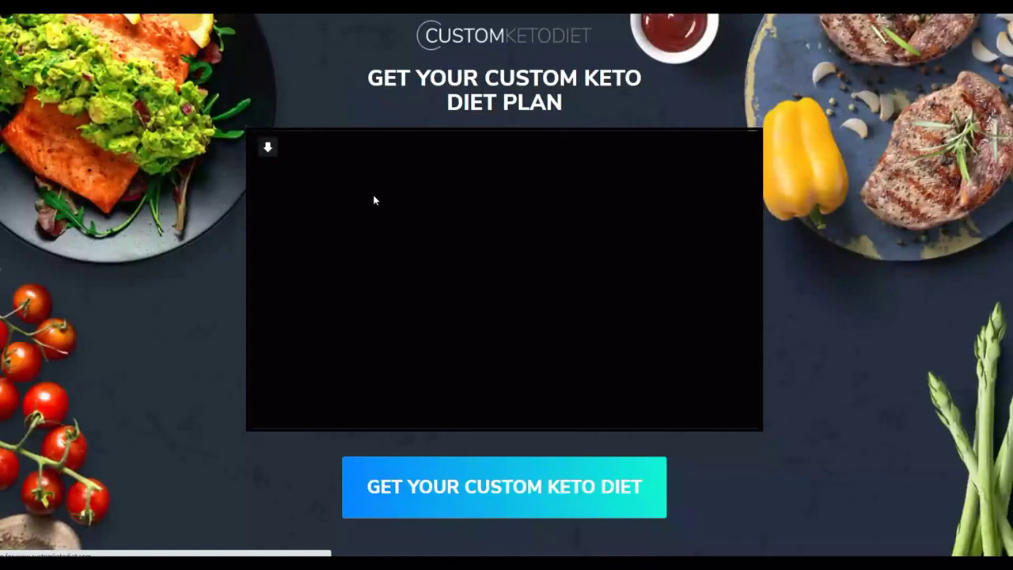
{"action": "right_click", "coordinate": [554, 82]}
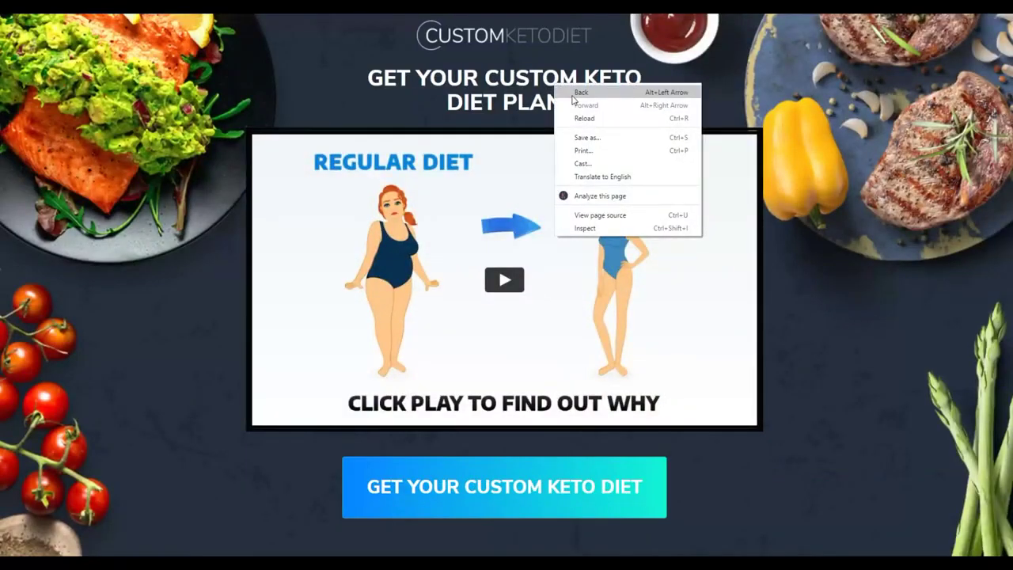
{"action": "left_click", "coordinate": [573, 95]}
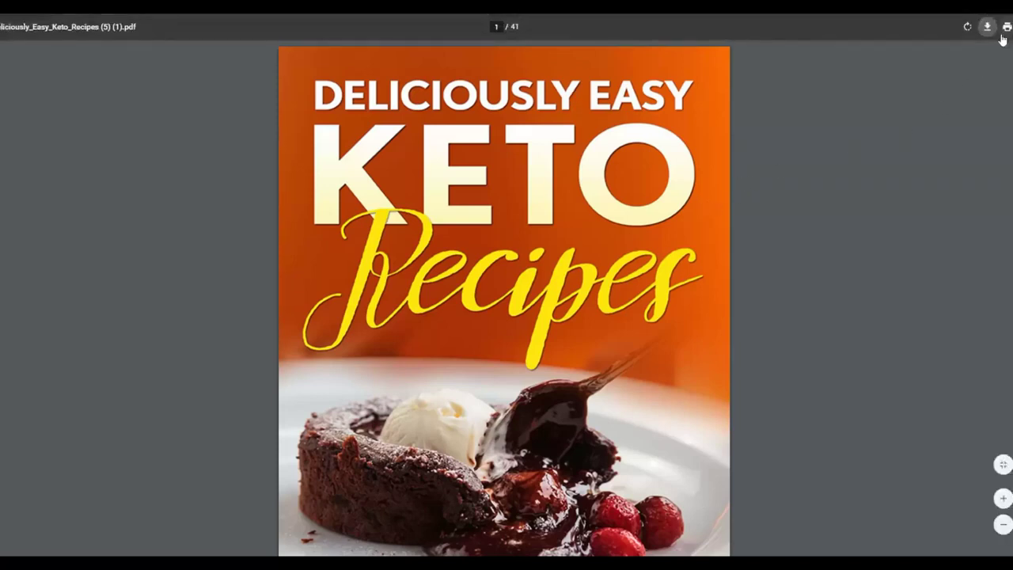
Save a copy of the edited PDF to the Downloads folder and switch to Google Drive
{"action": "left_click", "coordinate": [989, 30]}
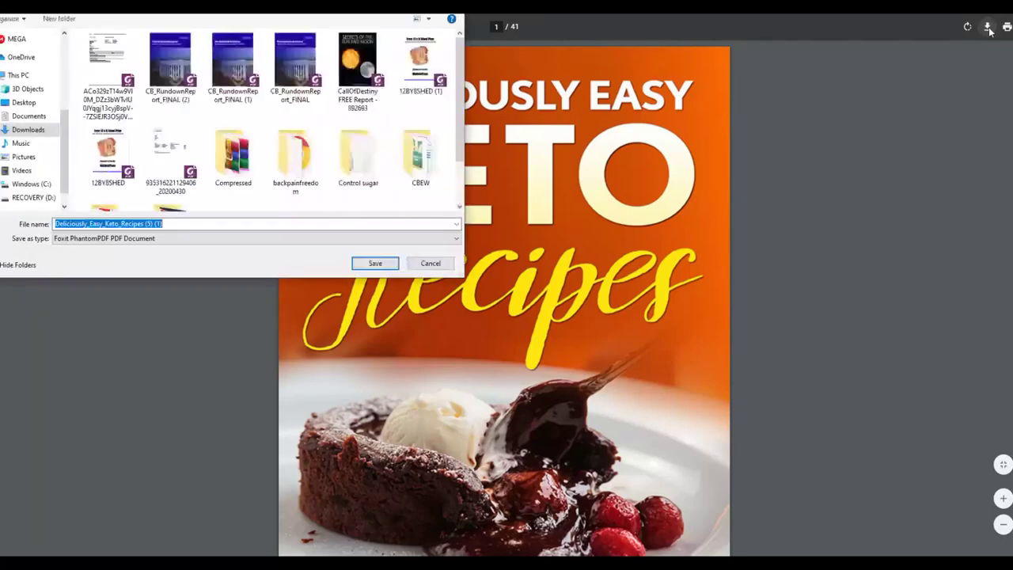
{"action": "left_click", "coordinate": [366, 267]}
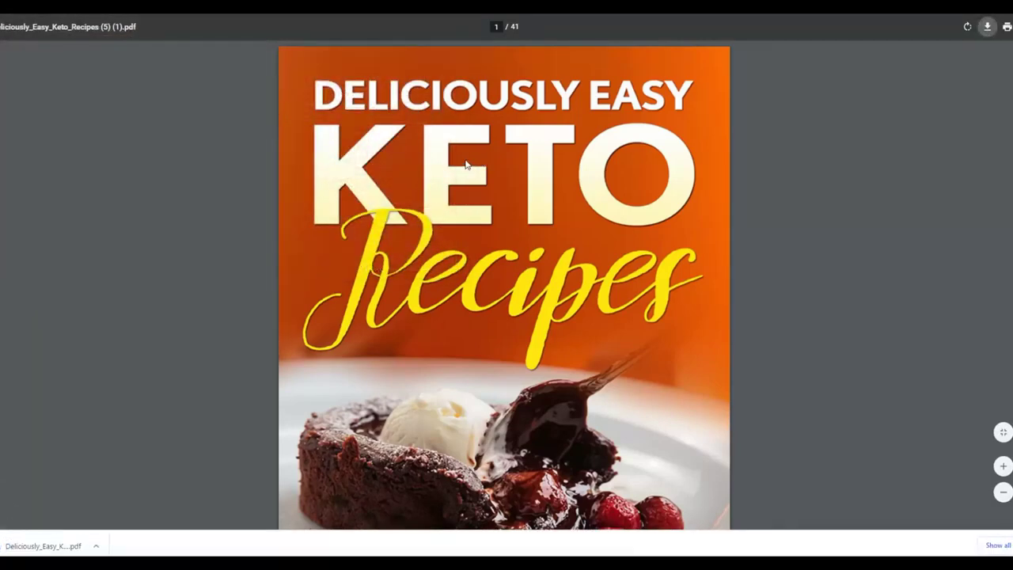
{"action": "key", "text": "ctrl+Tab"}
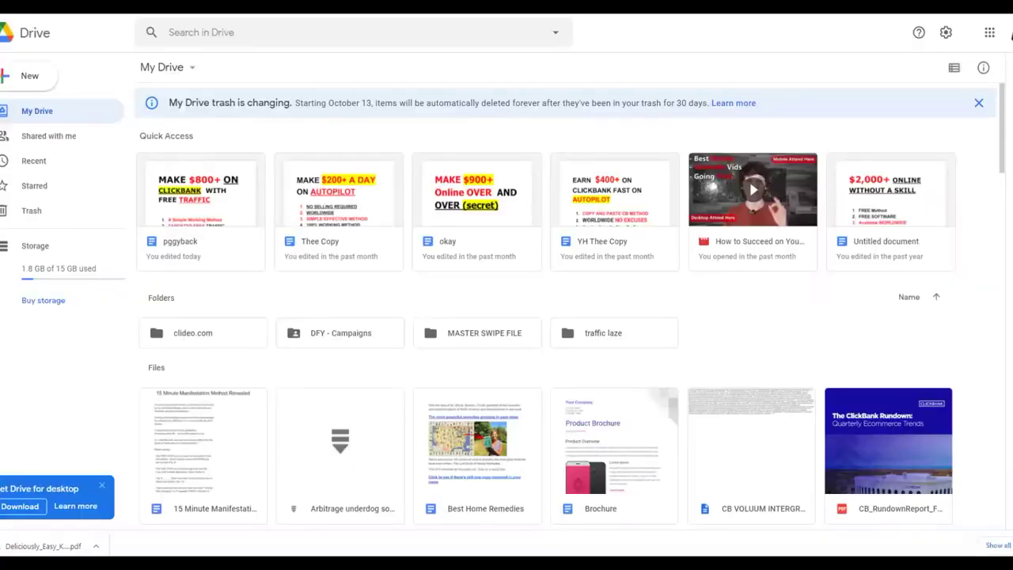
Review the Google search results for "drive google" and return to Google Drive
{"action": "key", "text": "ctrl+Tab"}
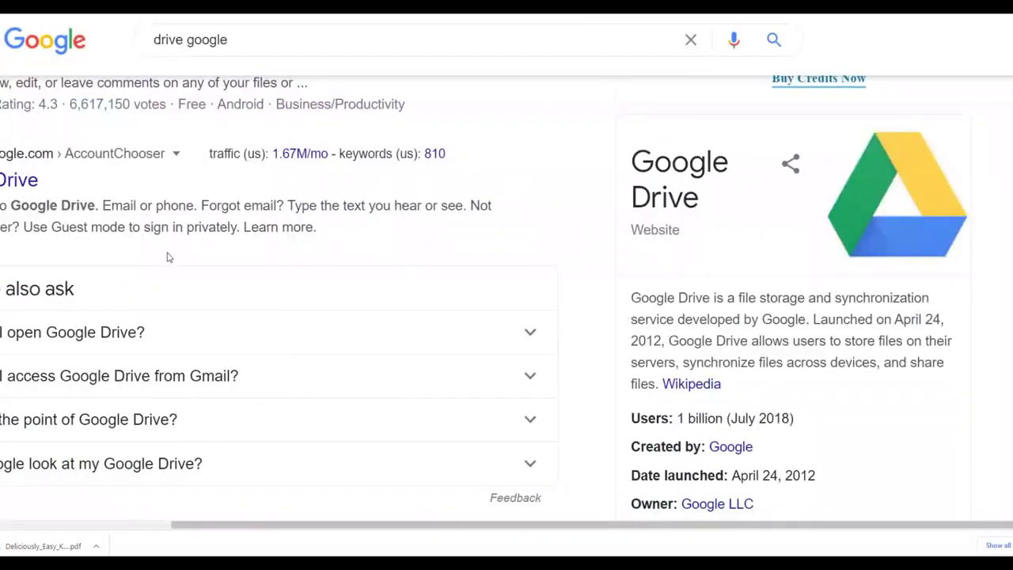
{"action": "scroll", "coordinate": [157, 265], "scroll_direction": "up", "scroll_amount": 5}
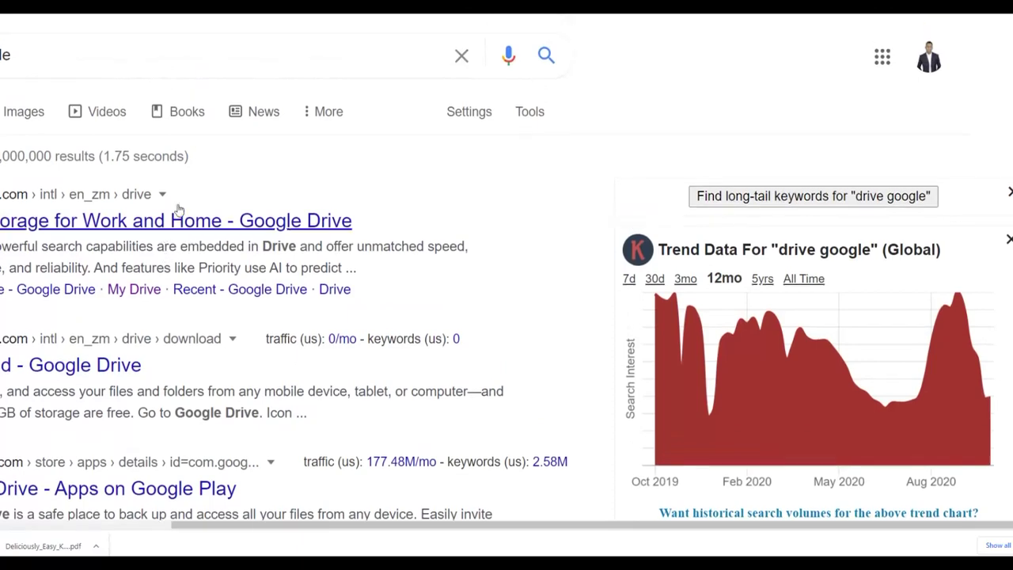
{"action": "left_click_drag", "start_coordinate": [254, 528], "coordinate": [159, 529]}
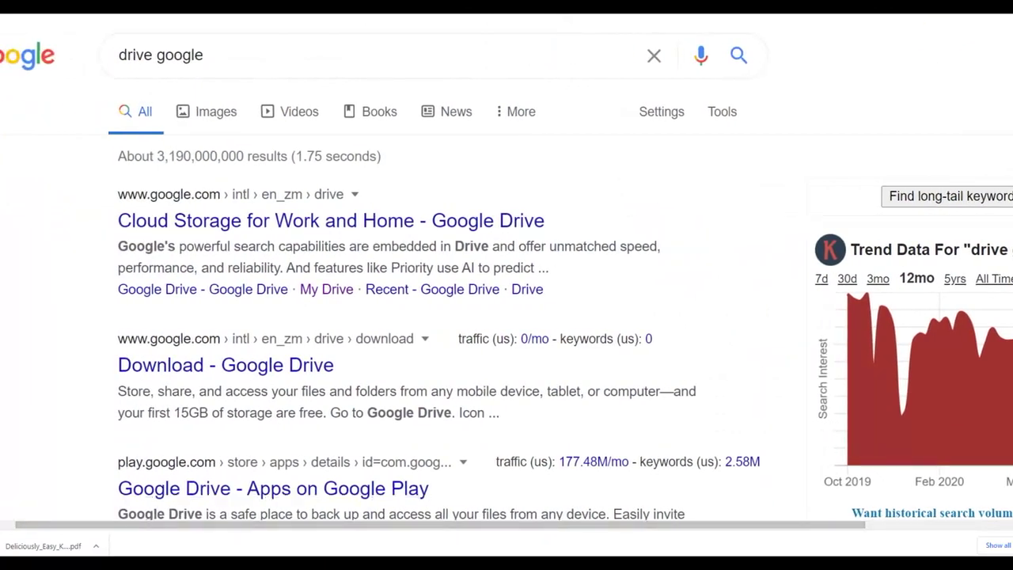
{"action": "key", "text": "ctrl+shift+Tab"}
Upload the file Deliciously_Easy_Keto_Recipes (5)j (1).pdf from Downloads to My Drive
{"action": "left_click", "coordinate": [29, 75]}
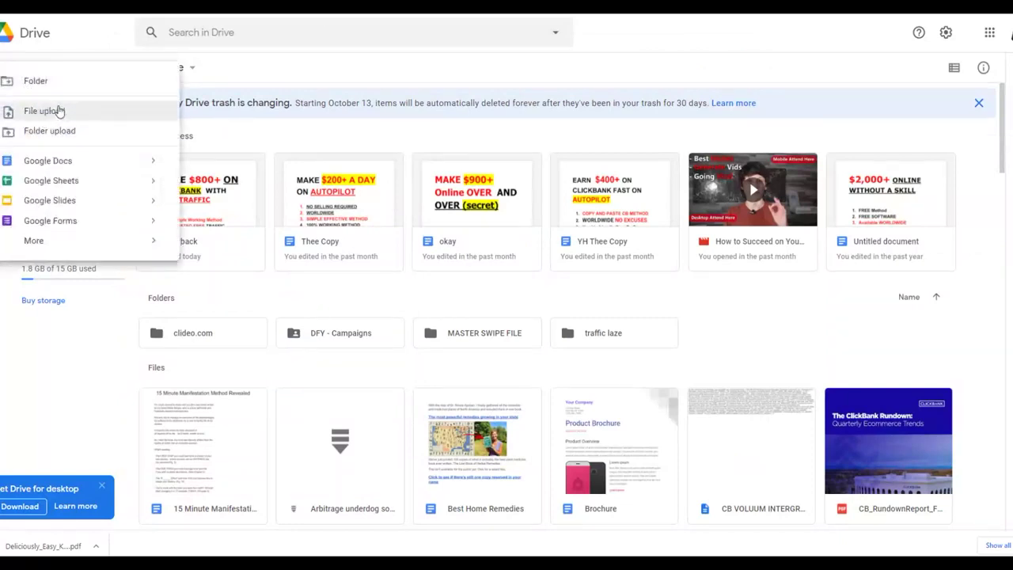
{"action": "left_click", "coordinate": [49, 113]}
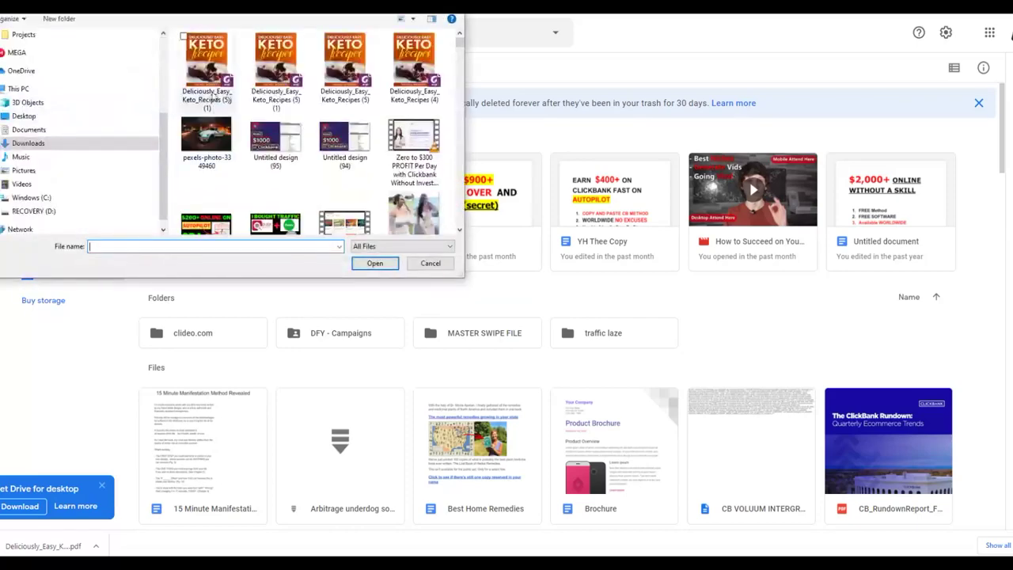
{"action": "left_click", "coordinate": [207, 83]}
{"action": "left_click", "coordinate": [375, 264]}
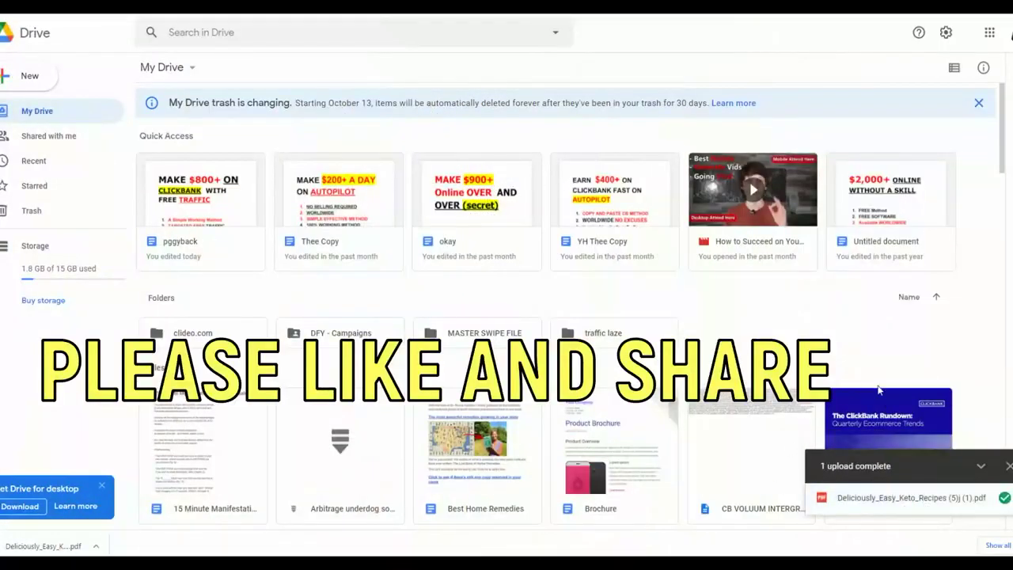
Open the uploaded keto recipes PDF, change its access to anyone with the link, and copy the sharing link
{"action": "left_click", "coordinate": [898, 498]}
{"action": "scroll", "coordinate": [464, 207], "scroll_direction": "down", "scroll_amount": 5}
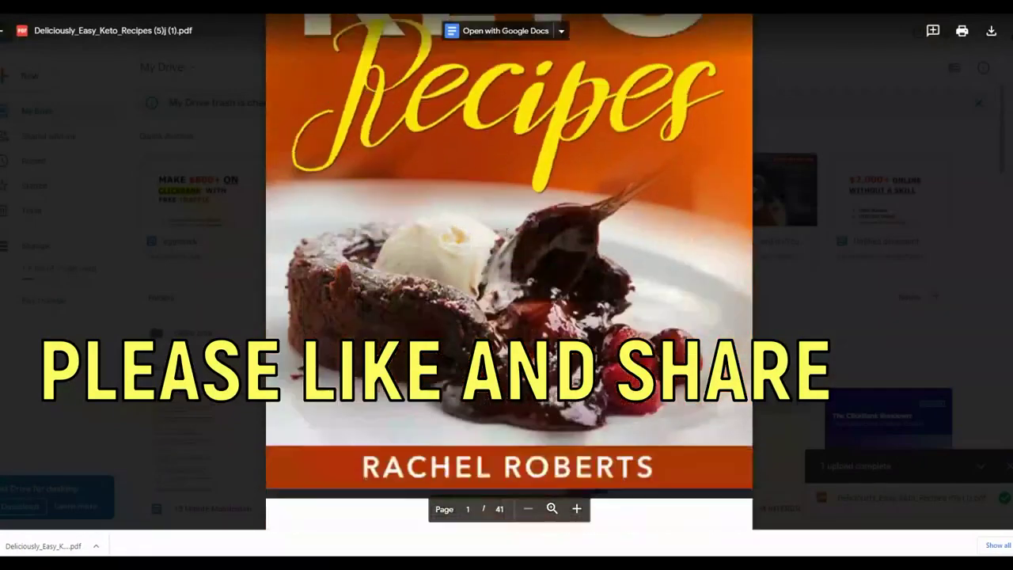
{"action": "scroll", "coordinate": [465, 208], "scroll_direction": "up", "scroll_amount": 5}
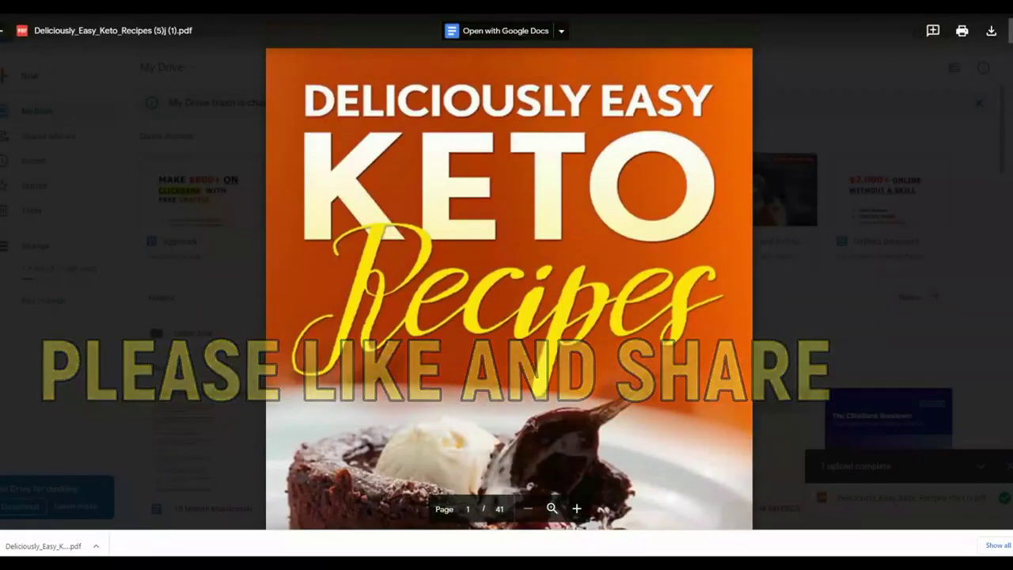
{"action": "left_click", "coordinate": [1010, 30]}
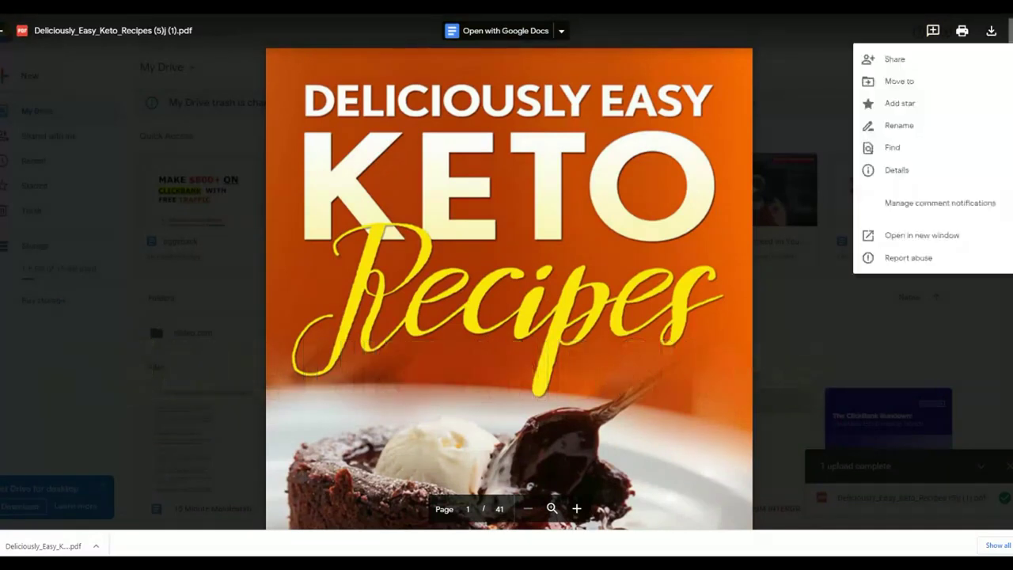
{"action": "left_click", "coordinate": [888, 60]}
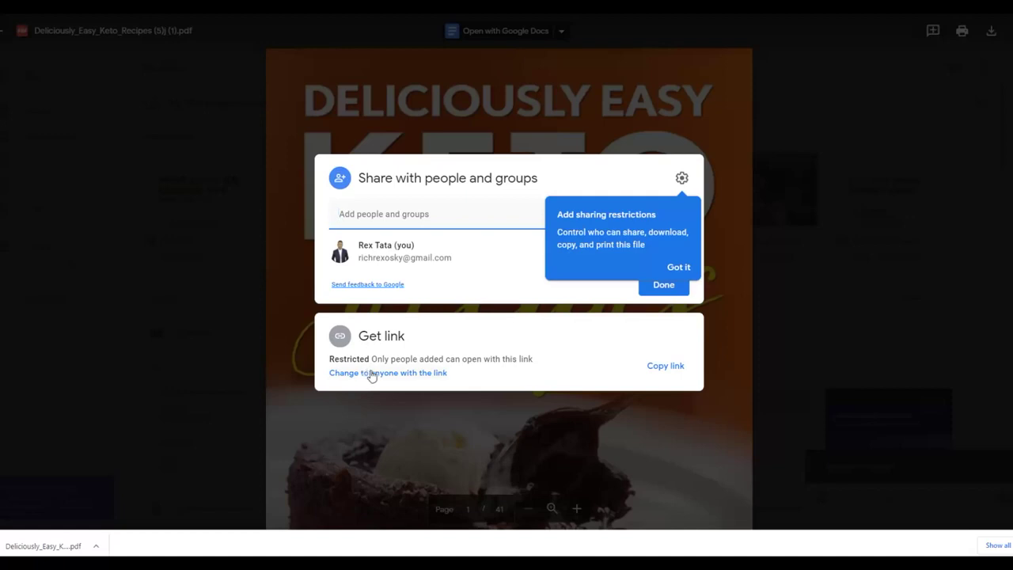
{"action": "left_click", "coordinate": [403, 373]}
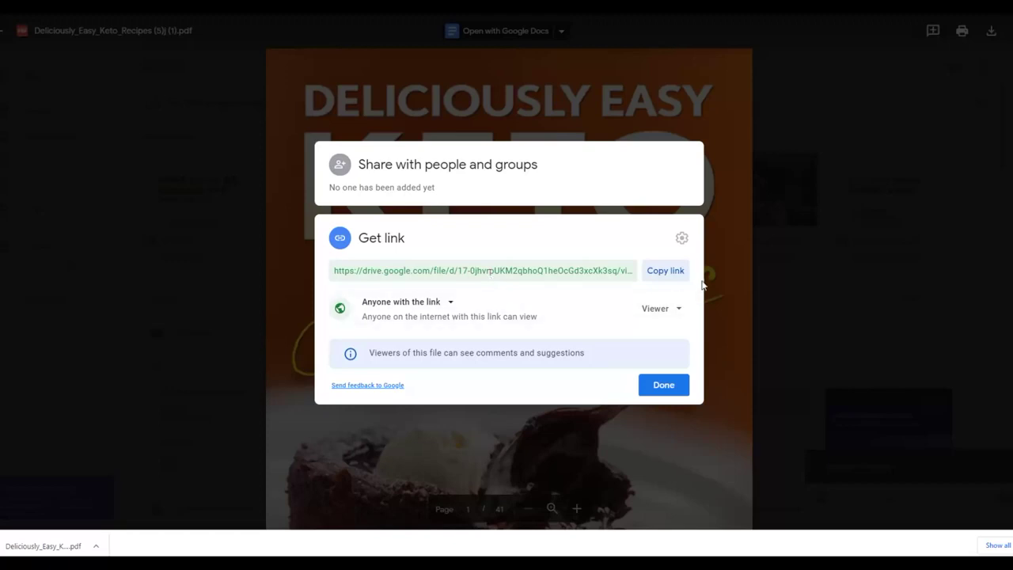
{"action": "left_click", "coordinate": [674, 274]}
{"action": "left_click", "coordinate": [654, 277]}
Load the copied Drive sharing link in a new incognito window to test public access
{"action": "left_click", "coordinate": [1001, 7]}
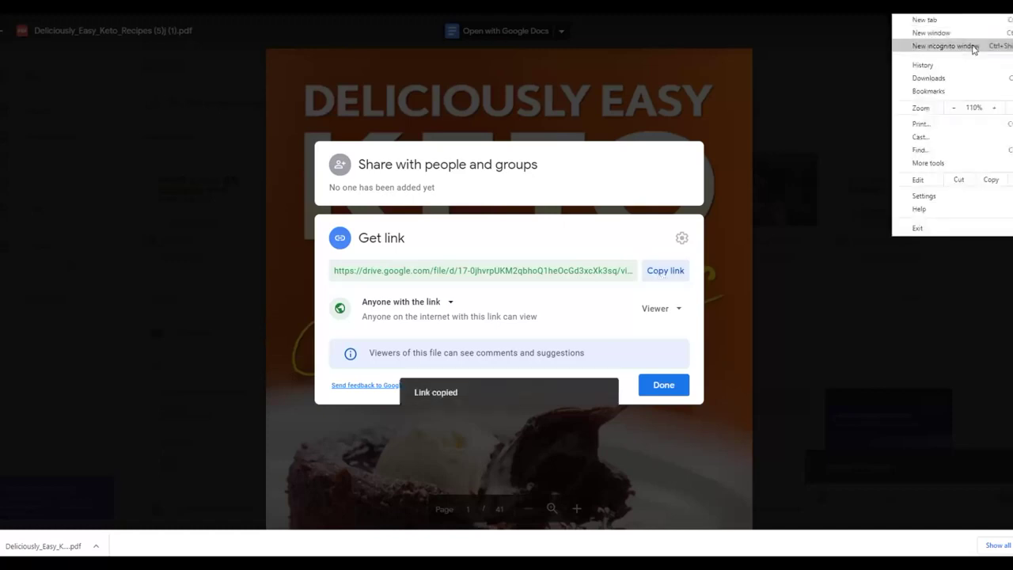
{"action": "left_click", "coordinate": [926, 43]}
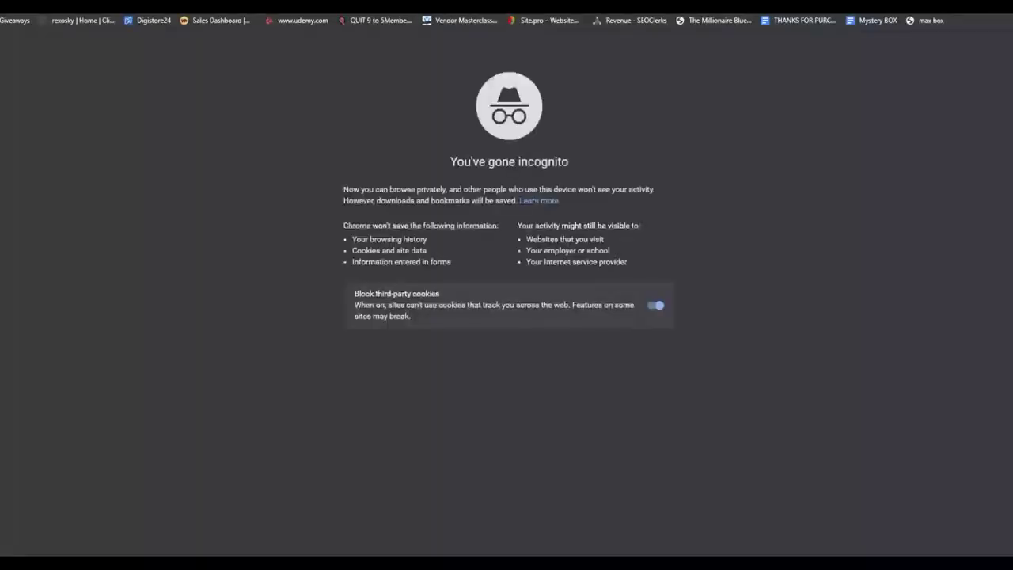
{"action": "right_click", "coordinate": [575, 8]}
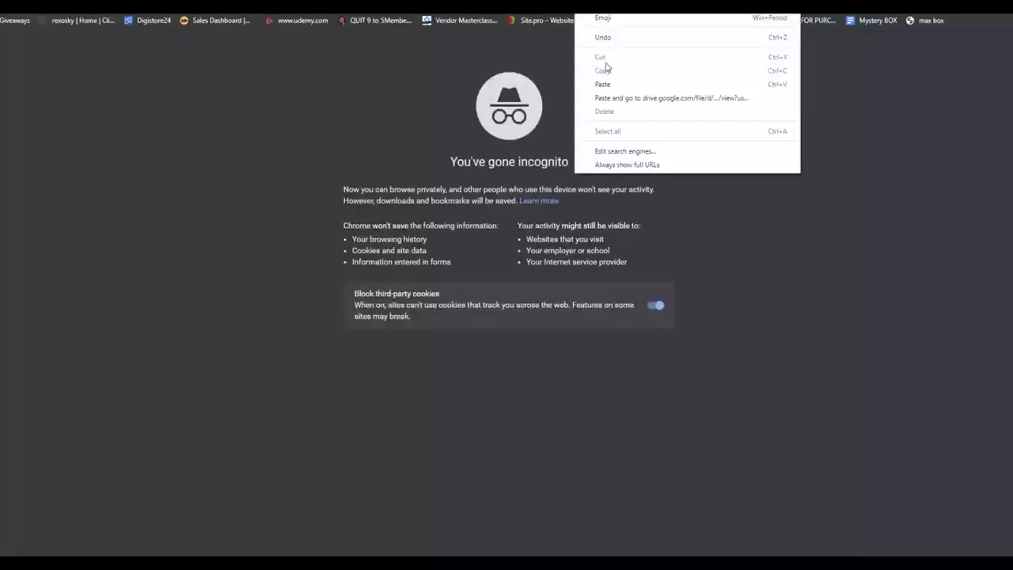
{"action": "left_click", "coordinate": [608, 98]}
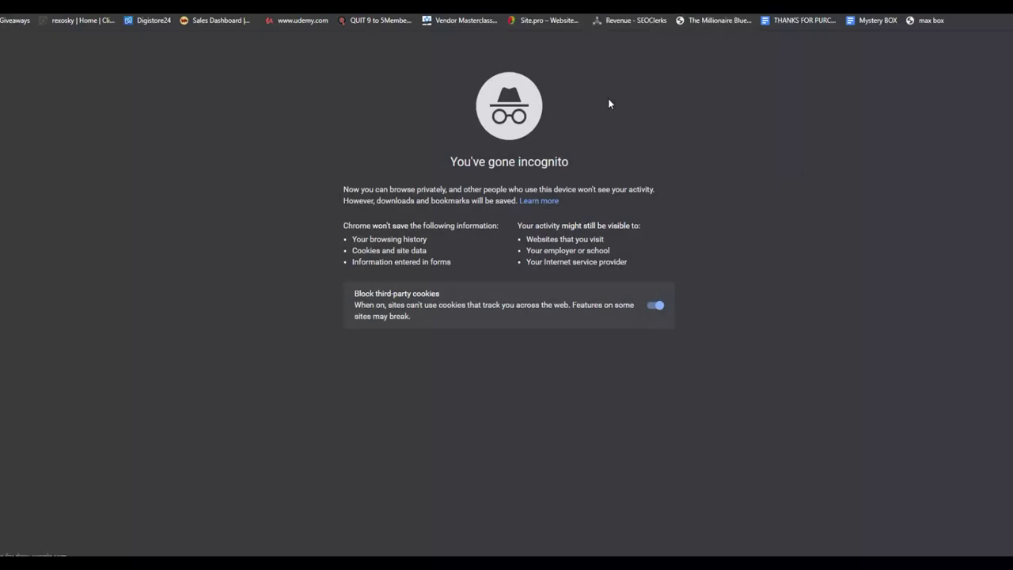
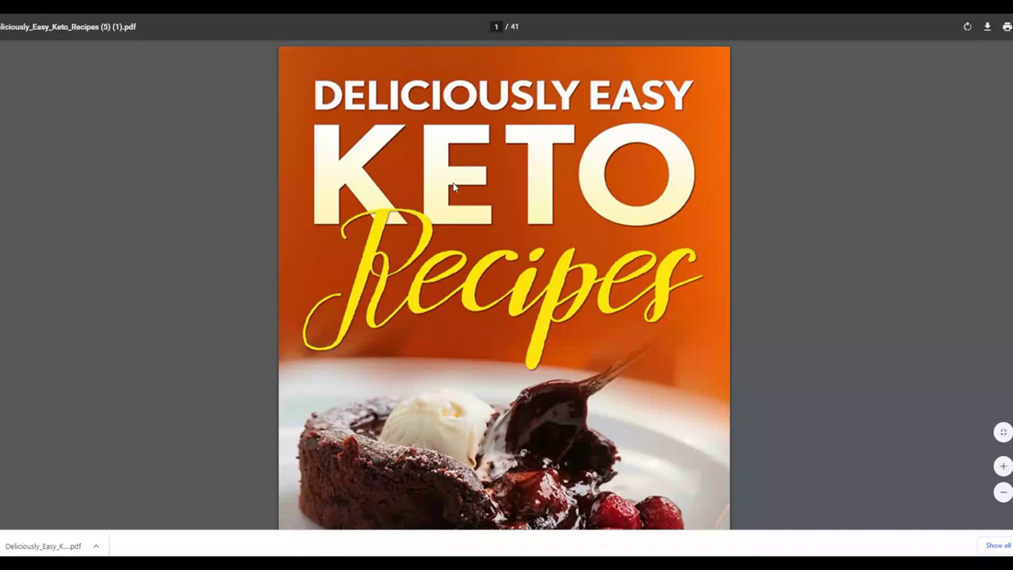
Switch to Quora and look at the "BRAND NEW QUORA METHOD" heading in the pggyback document
{"action": "key", "text": "ctrl+Tab"}
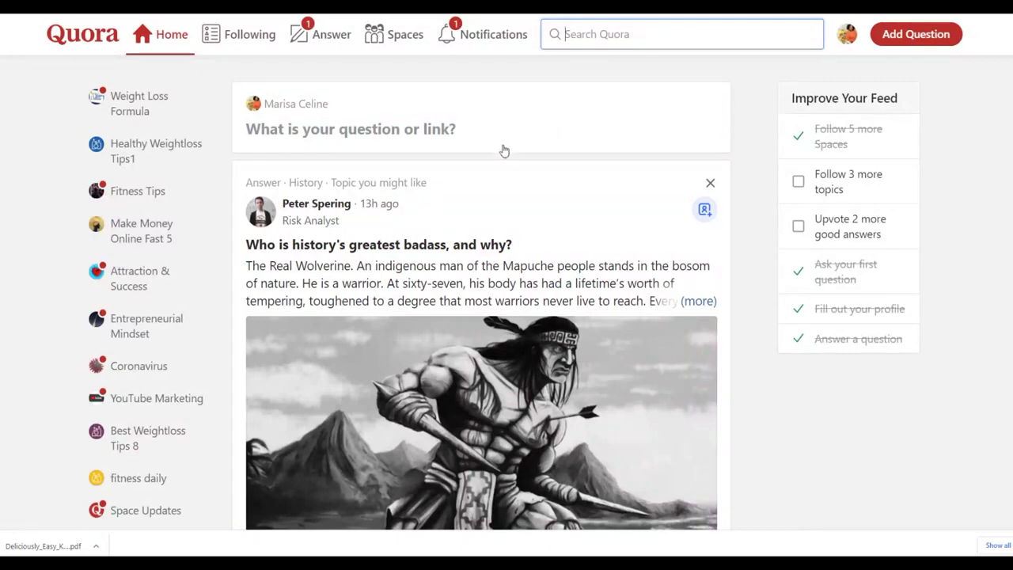
{"action": "left_click", "coordinate": [571, 55]}
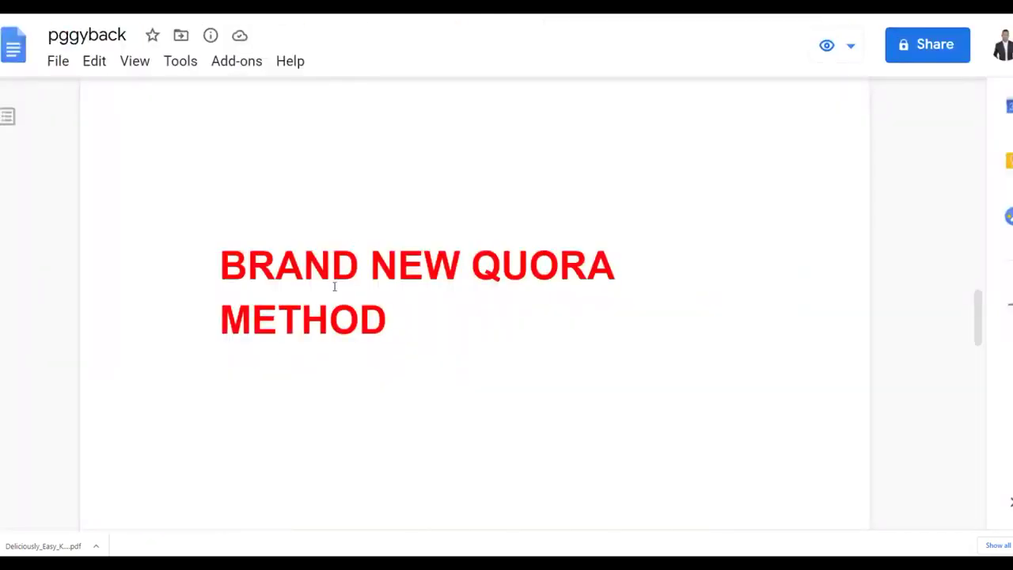
{"action": "left_click_drag", "start_coordinate": [333, 269], "coordinate": [426, 271]}
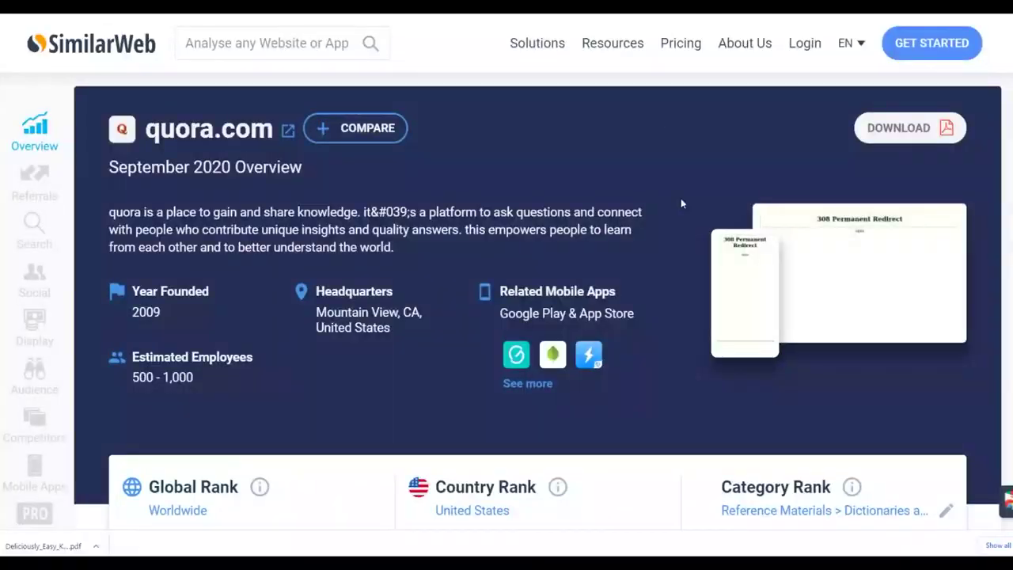
Examine the rankings and traffic overview of quora.com on SimilarWeb, and switch back to Quora
{"action": "scroll", "coordinate": [691, 272], "scroll_direction": "down", "scroll_amount": 5}
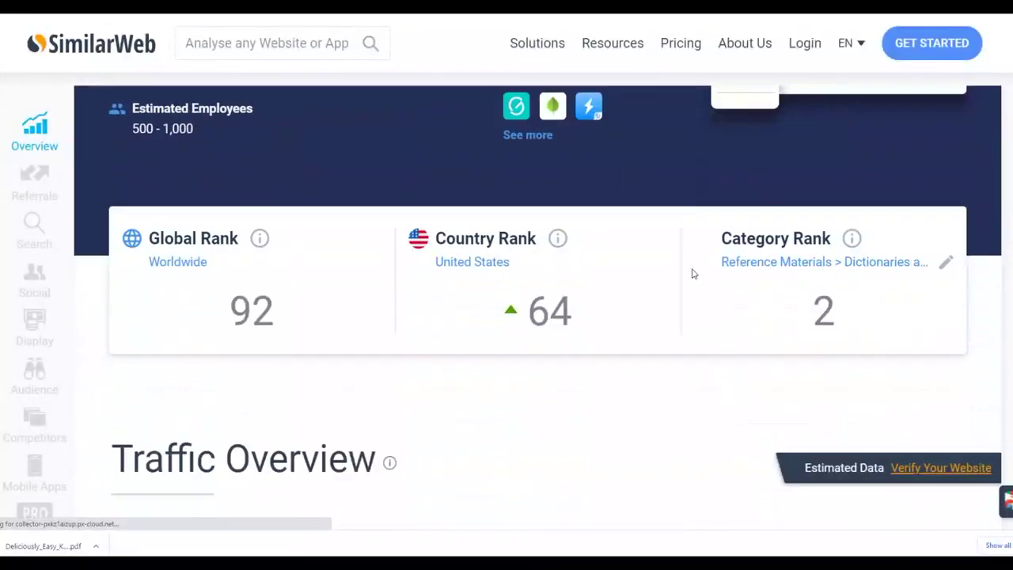
{"action": "scroll", "coordinate": [691, 272], "scroll_direction": "down", "scroll_amount": 2}
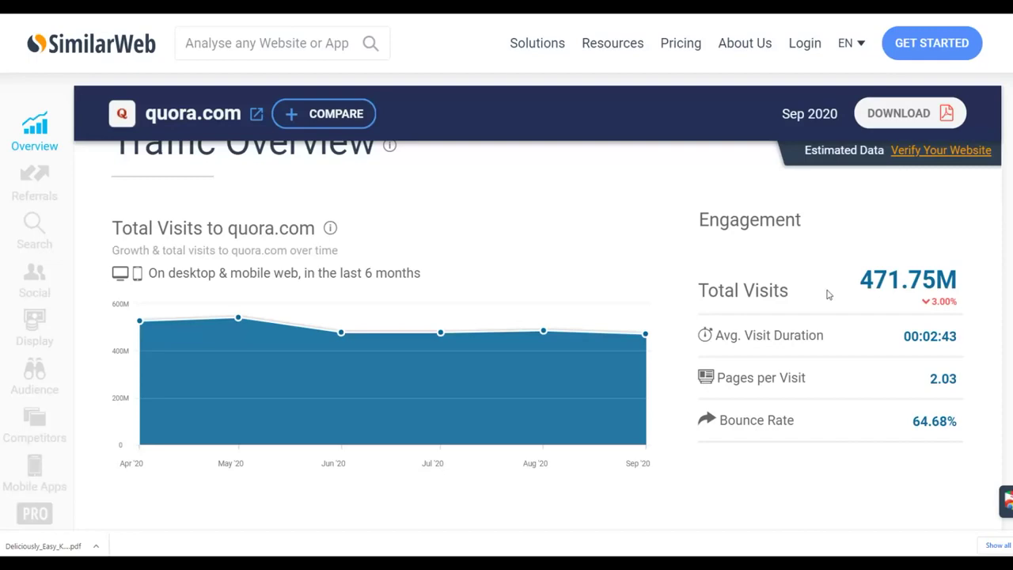
{"action": "key", "text": "ctrl+Tab"}
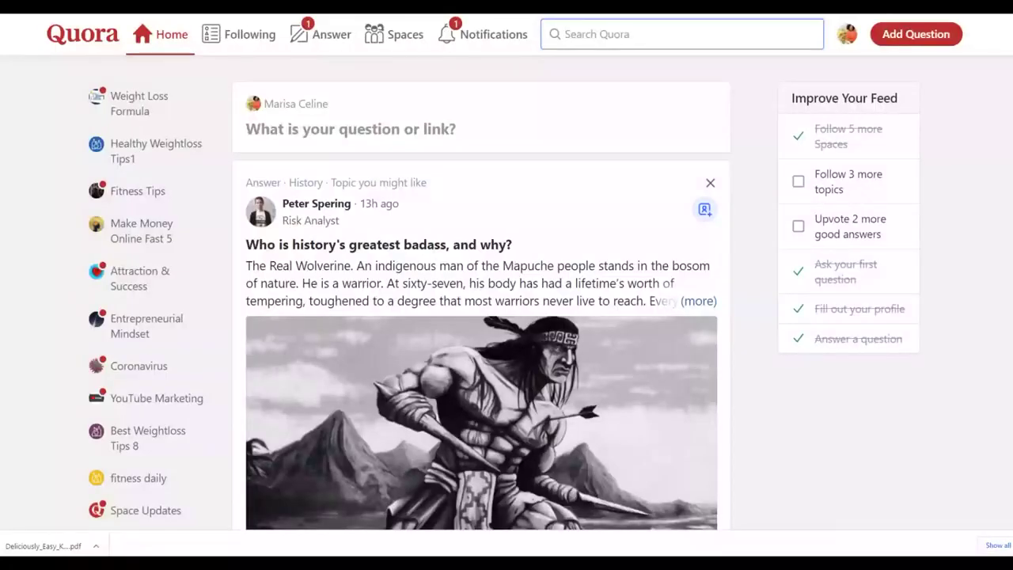
Revisit the Quora method heading in the pggyback document, clear its text selection, and return to Quora's home page
{"action": "key", "text": "ctrl+Tab"}
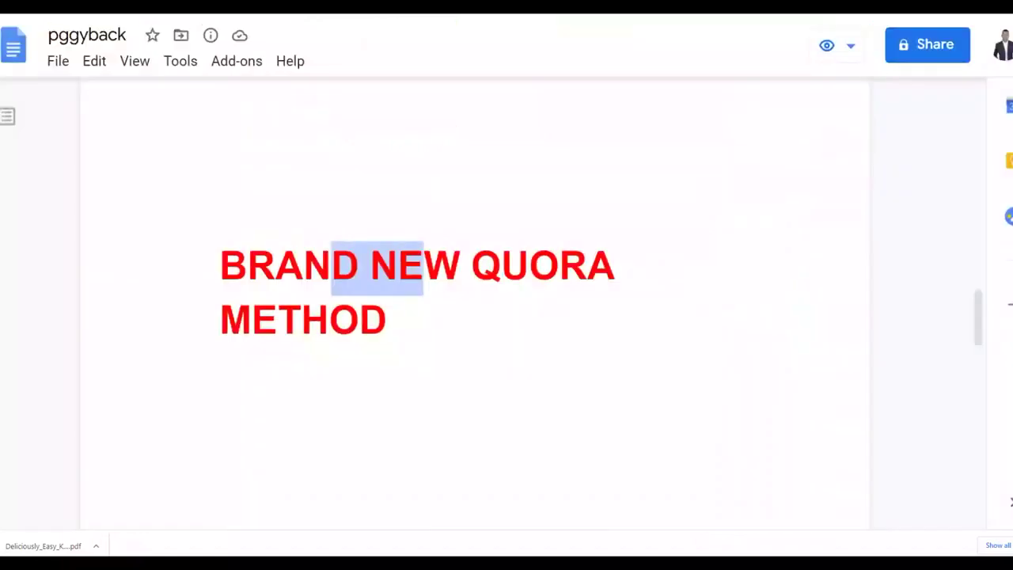
{"action": "left_click", "coordinate": [358, 287]}
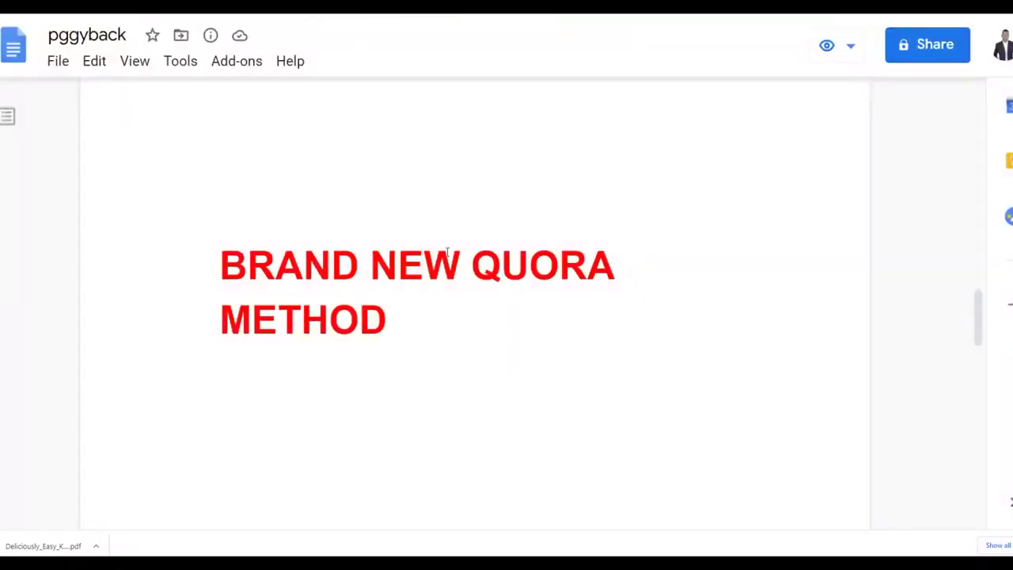
{"action": "key", "text": "ctrl+shift+Tab"}
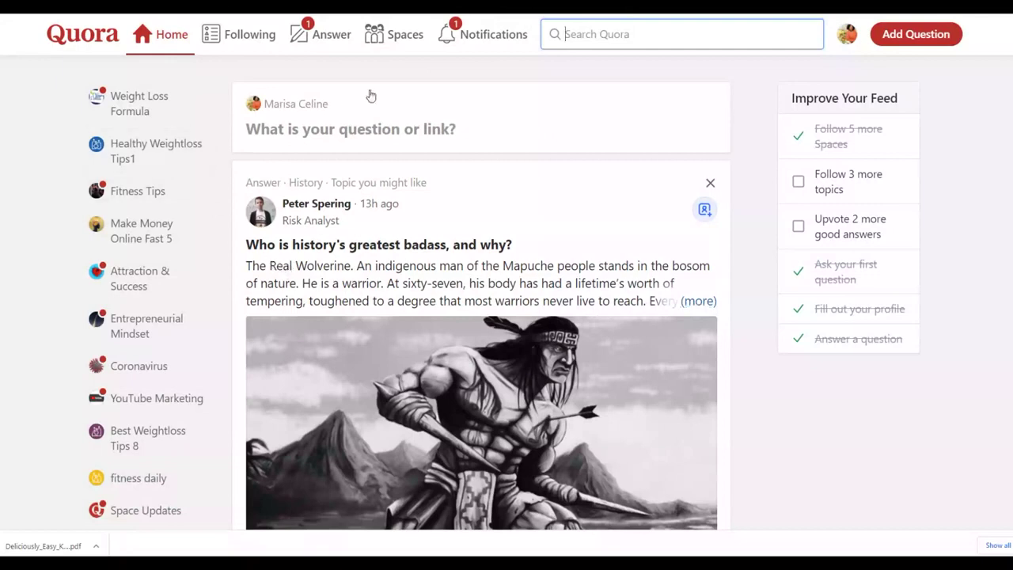
Open the full Spaces overview on Quora and look at the suggested spaces under Discover Spaces
{"action": "left_click", "coordinate": [404, 37]}
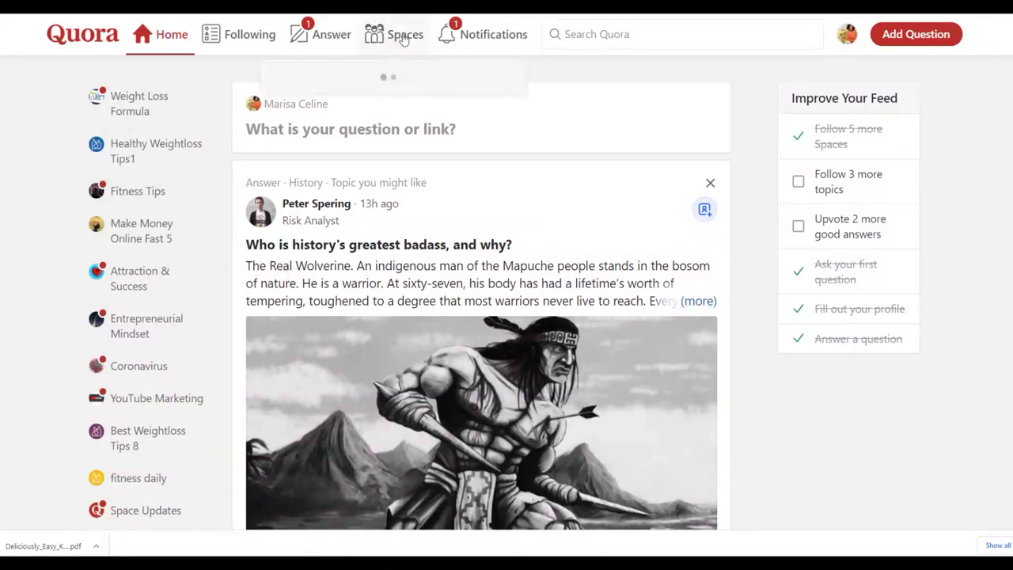
{"action": "left_click", "coordinate": [317, 83]}
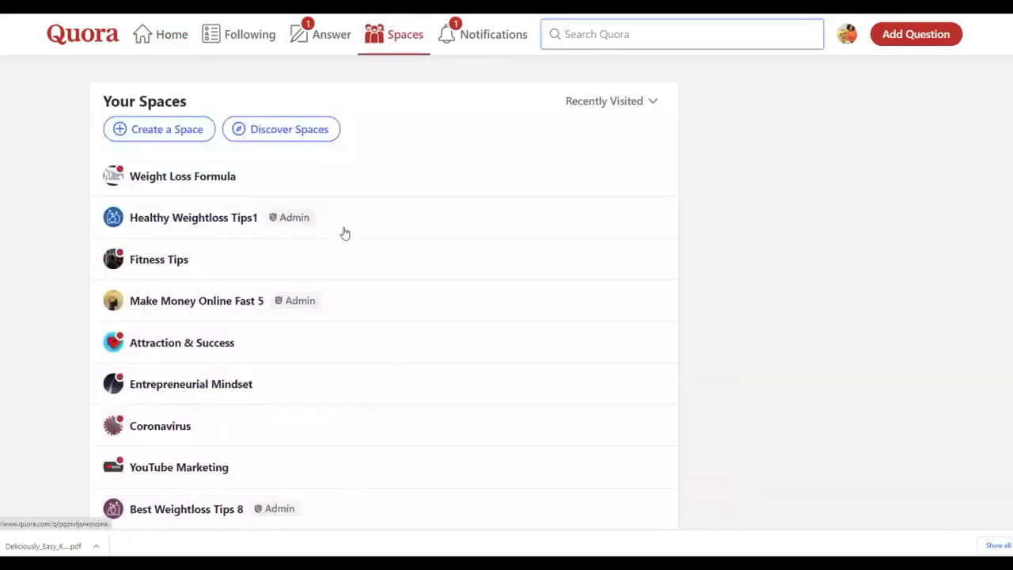
{"action": "scroll", "coordinate": [400, 270], "scroll_direction": "down", "scroll_amount": 4}
{"action": "scroll", "coordinate": [401, 269], "scroll_direction": "down", "scroll_amount": 1}
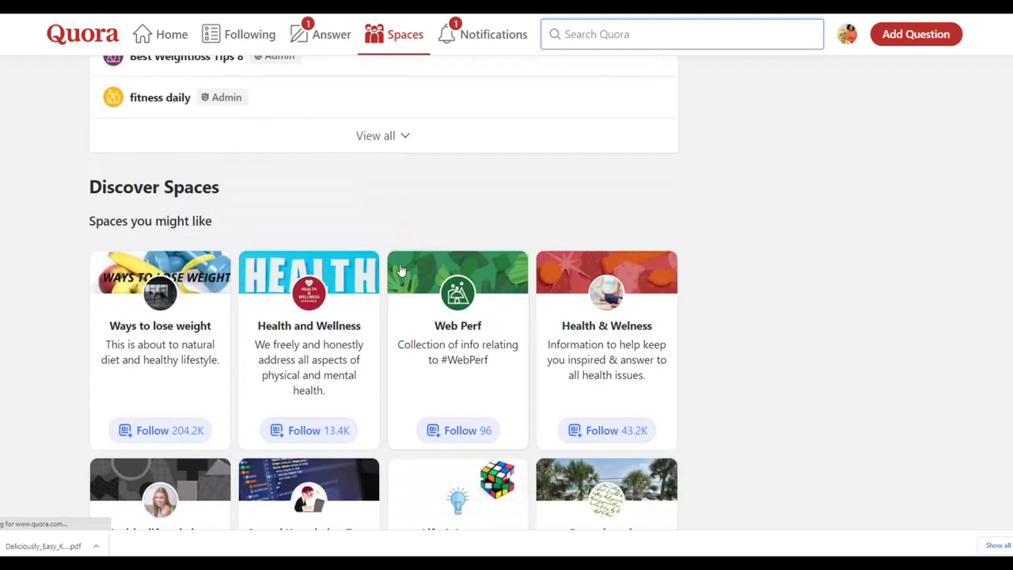
{"action": "scroll", "coordinate": [402, 270], "scroll_direction": "down", "scroll_amount": 1}
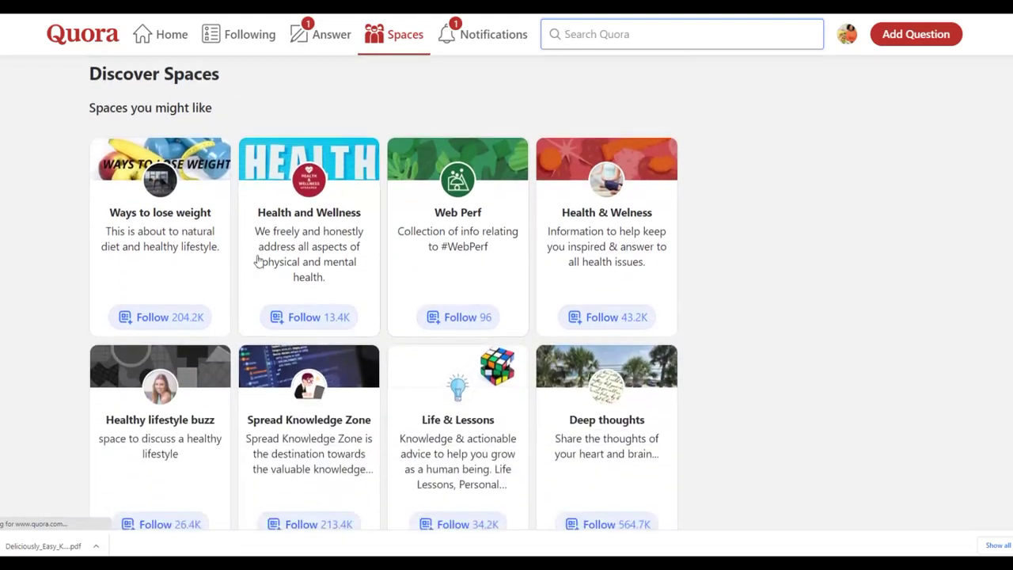
{"action": "scroll", "coordinate": [356, 250], "scroll_direction": "down", "scroll_amount": 1}
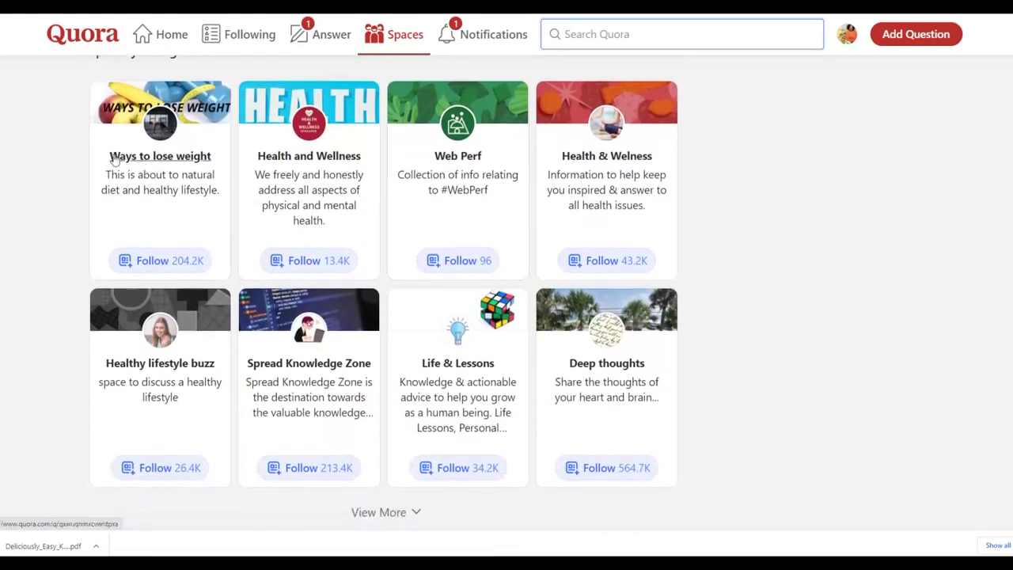
{"action": "mouse_move", "coordinate": [215, 193]}
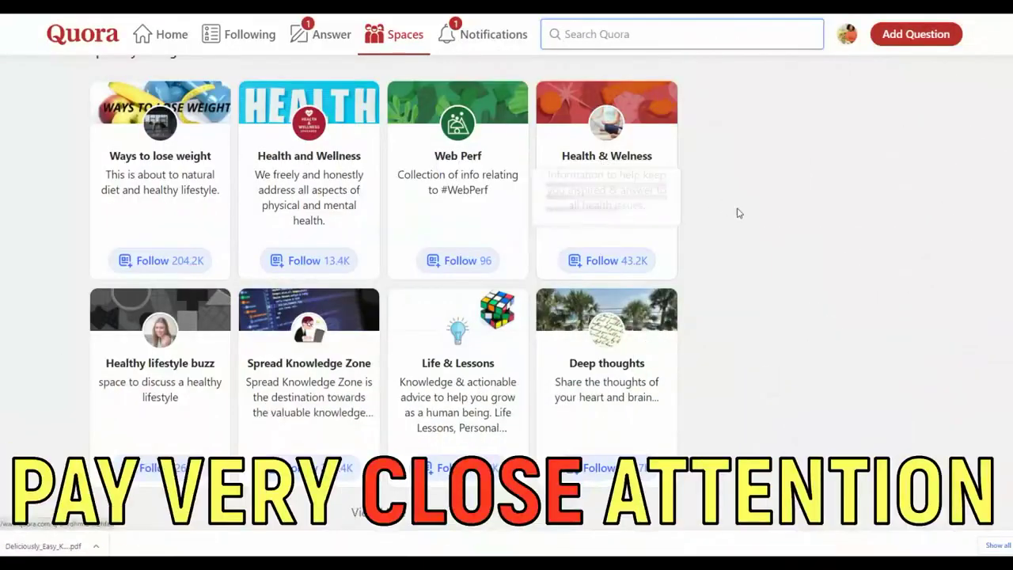
Compare the recommended spaces and those in the Health category by topic and follower count
{"action": "scroll", "coordinate": [735, 211], "scroll_direction": "down", "scroll_amount": 2}
{"action": "scroll", "coordinate": [736, 219], "scroll_direction": "up", "scroll_amount": 4}
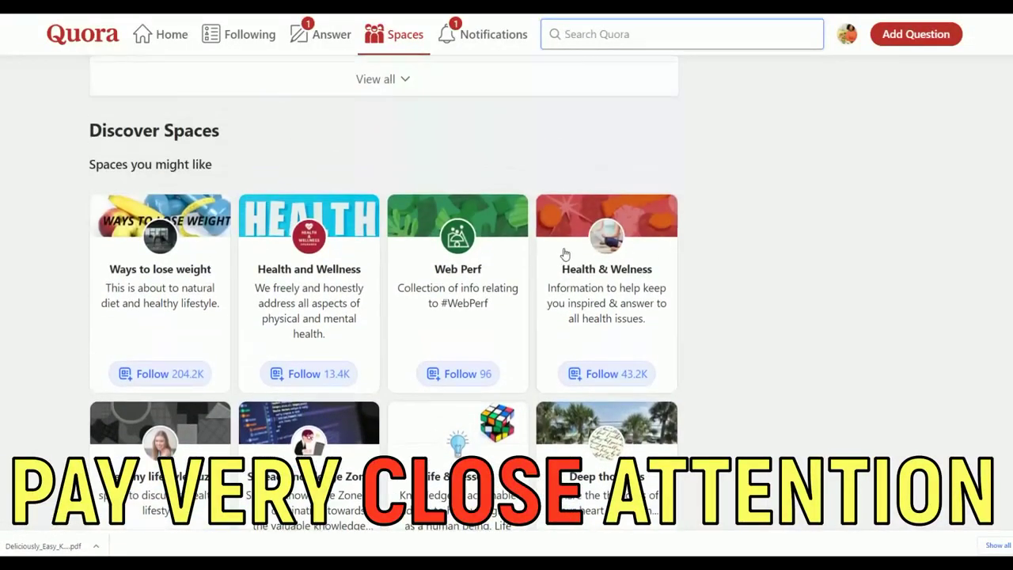
{"action": "scroll", "coordinate": [544, 274], "scroll_direction": "down", "scroll_amount": 3}
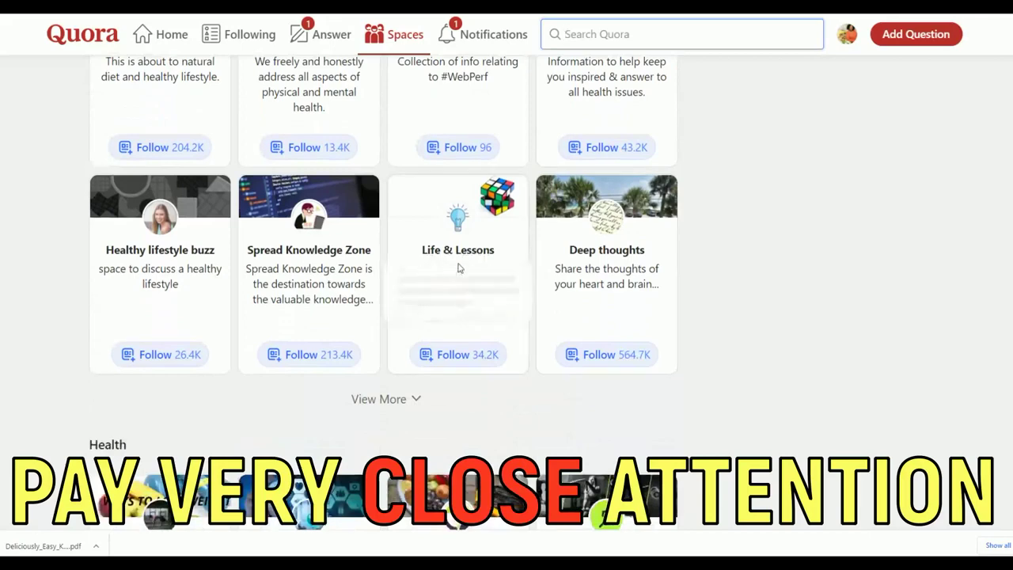
{"action": "scroll", "coordinate": [763, 281], "scroll_direction": "up", "scroll_amount": 2}
{"action": "scroll", "coordinate": [767, 274], "scroll_direction": "down", "scroll_amount": 2}
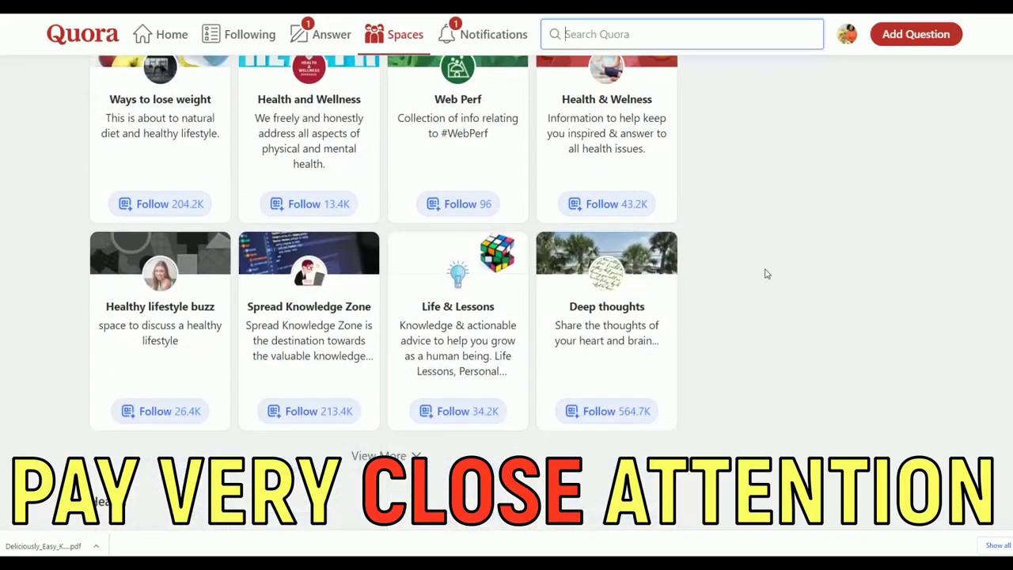
{"action": "scroll", "coordinate": [766, 274], "scroll_direction": "down", "scroll_amount": 4}
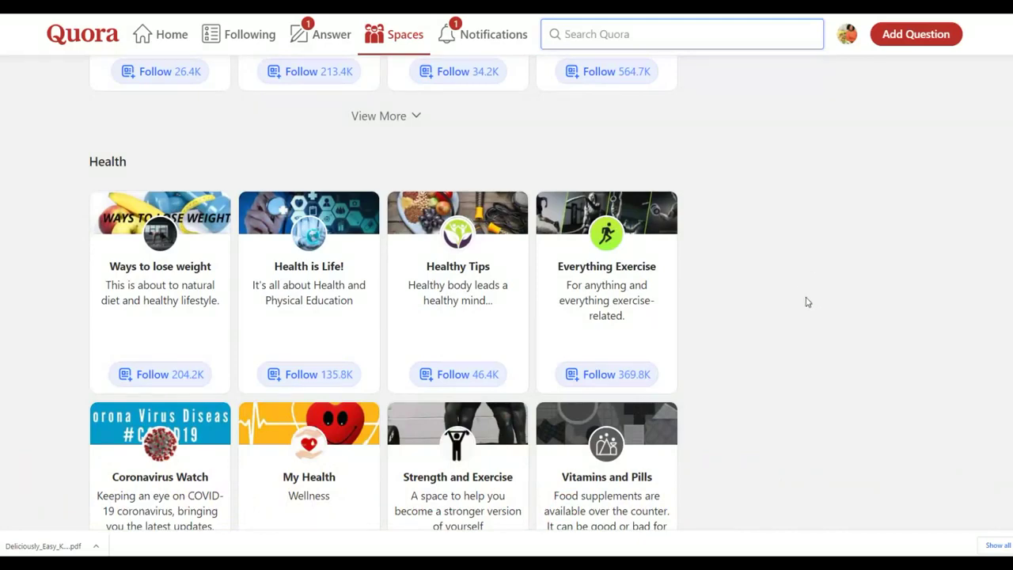
{"action": "scroll", "coordinate": [791, 294], "scroll_direction": "up", "scroll_amount": 9}
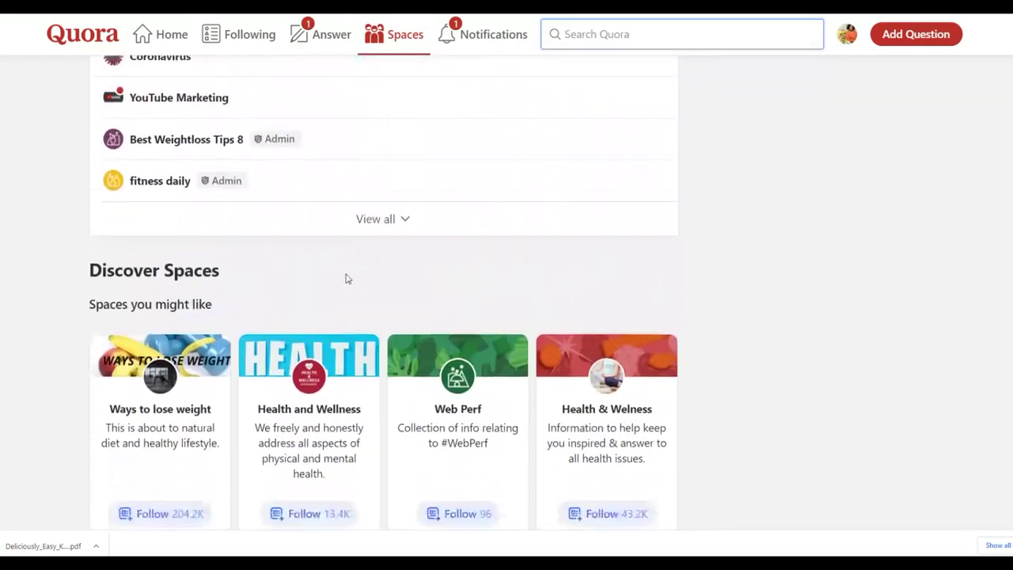
{"action": "scroll", "coordinate": [346, 279], "scroll_direction": "down", "scroll_amount": 2}
Open the suggested "Ways to lose weight" space in a separate browser tab
{"action": "mouse_move", "coordinate": [158, 270]}
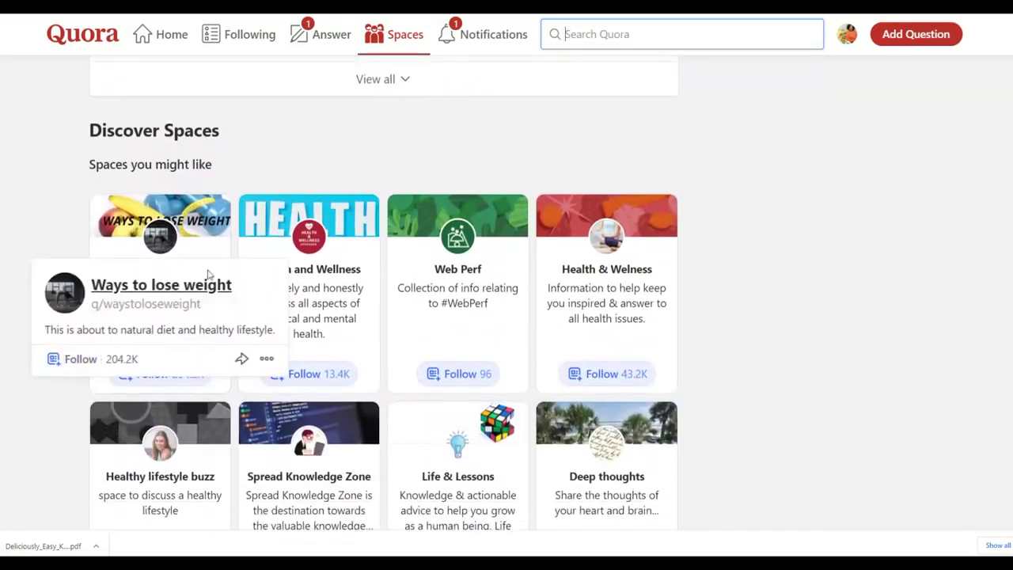
{"action": "right_click", "coordinate": [164, 286]}
{"action": "left_click", "coordinate": [182, 294]}
Open the Weight Loss Formula space from Your Spaces and examine its follower count, pinned post and promotional details
{"action": "scroll", "coordinate": [608, 242], "scroll_direction": "up", "scroll_amount": 6}
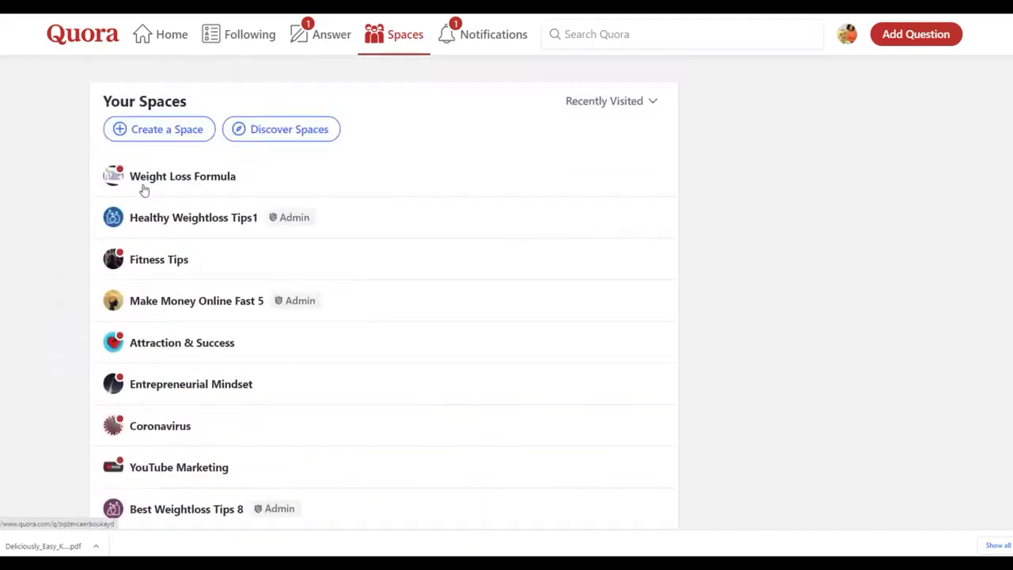
{"action": "left_click", "coordinate": [159, 182]}
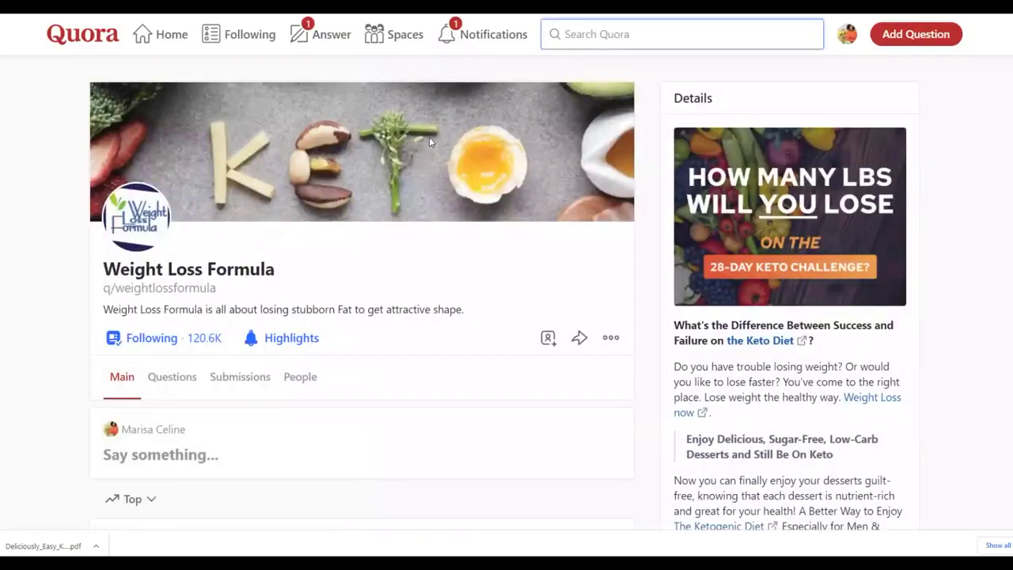
{"action": "scroll", "coordinate": [429, 140], "scroll_direction": "down", "scroll_amount": 2}
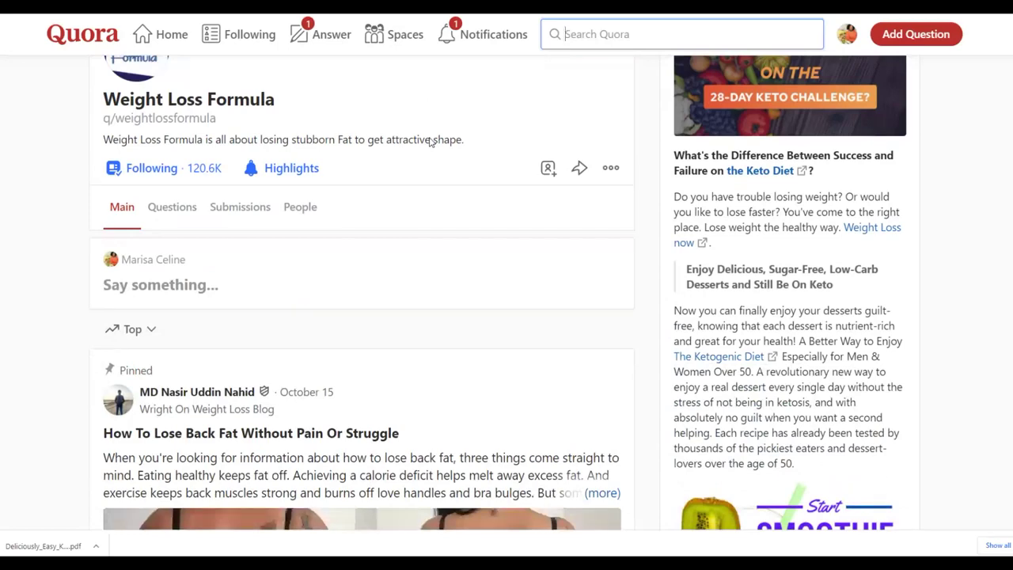
{"action": "scroll", "coordinate": [542, 248], "scroll_direction": "down", "scroll_amount": 4}
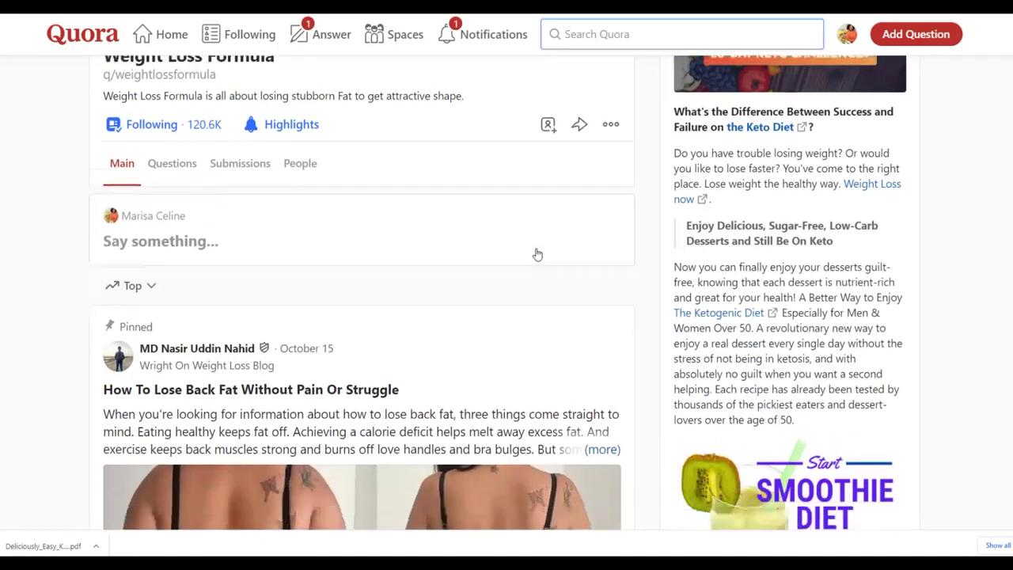
{"action": "scroll", "coordinate": [536, 253], "scroll_direction": "up", "scroll_amount": 5}
{"action": "scroll", "coordinate": [536, 253], "scroll_direction": "down", "scroll_amount": 5}
{"action": "scroll", "coordinate": [536, 253], "scroll_direction": "down", "scroll_amount": 10}
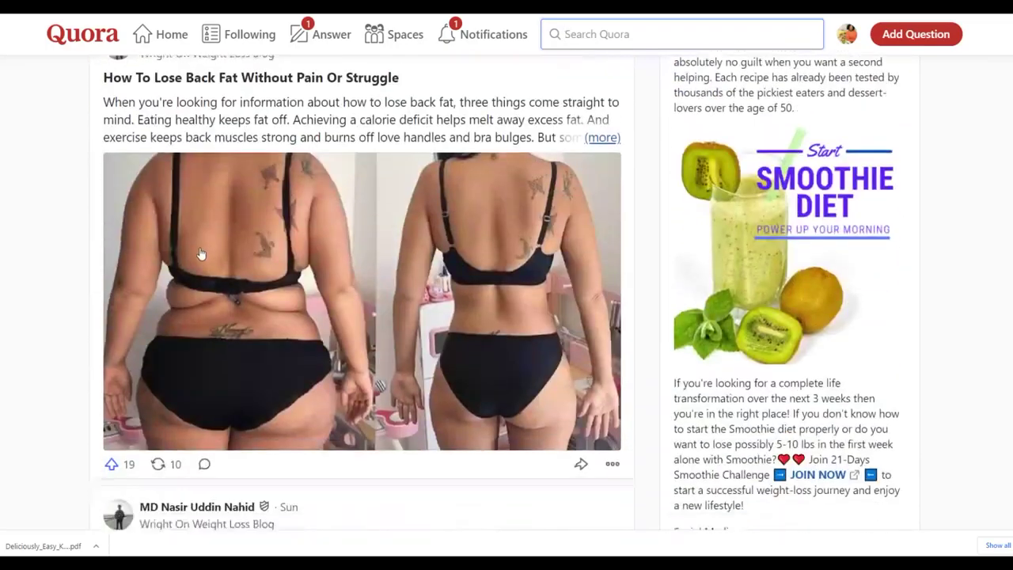
{"action": "scroll", "coordinate": [224, 258], "scroll_direction": "up", "scroll_amount": 10}
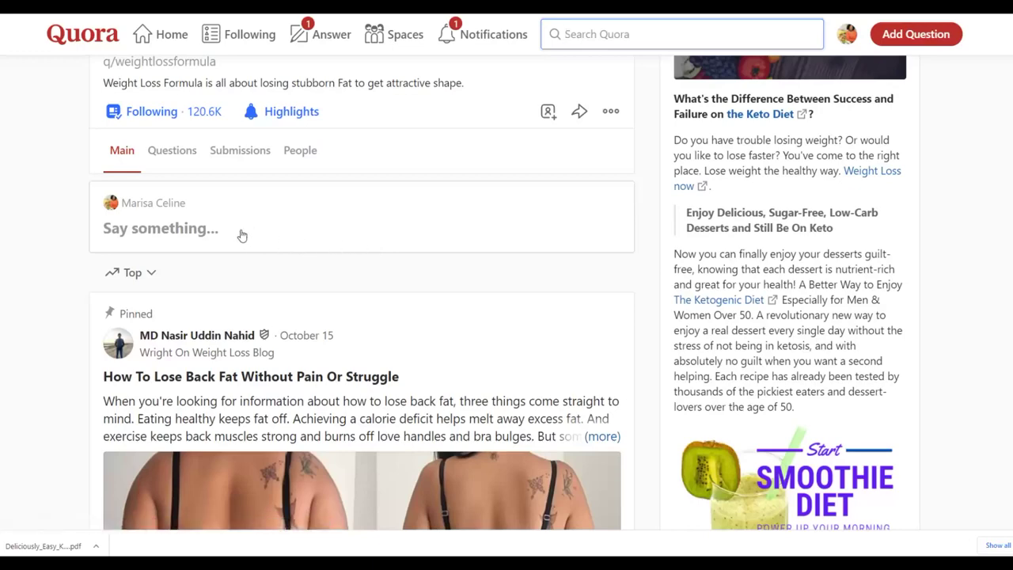
{"action": "scroll", "coordinate": [241, 235], "scroll_direction": "up", "scroll_amount": 2}
{"action": "scroll", "coordinate": [261, 234], "scroll_direction": "down", "scroll_amount": 1}
{"action": "scroll", "coordinate": [289, 227], "scroll_direction": "up", "scroll_amount": 3}
{"action": "scroll", "coordinate": [299, 283], "scroll_direction": "down", "scroll_amount": 4}
Show the people in the Weight Loss Formula space and look through its list of followers
{"action": "left_click", "coordinate": [296, 155]}
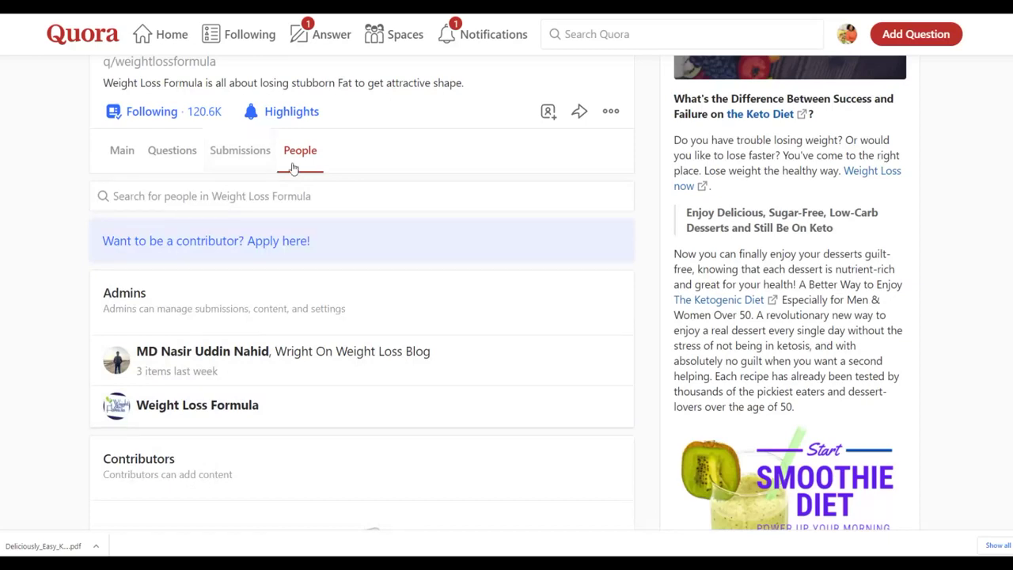
{"action": "scroll", "coordinate": [312, 259], "scroll_direction": "down", "scroll_amount": 6}
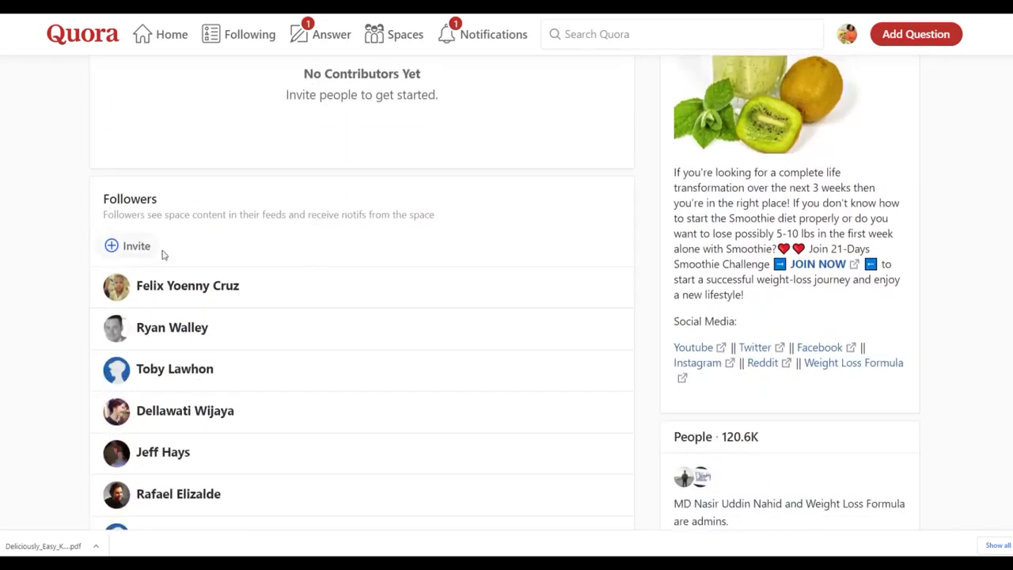
{"action": "scroll", "coordinate": [219, 258], "scroll_direction": "down", "scroll_amount": 1}
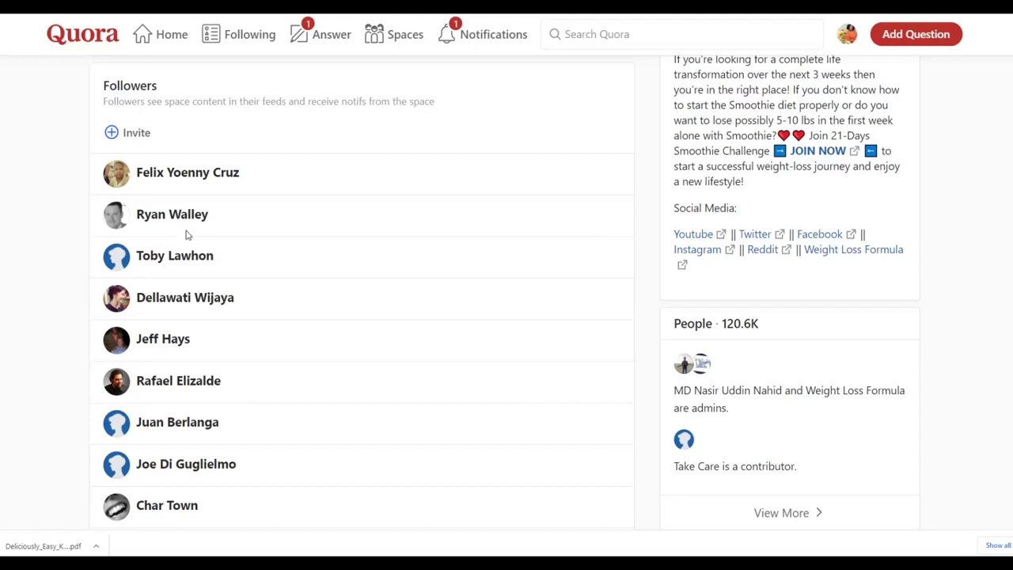
{"action": "scroll", "coordinate": [191, 239], "scroll_direction": "down", "scroll_amount": 3}
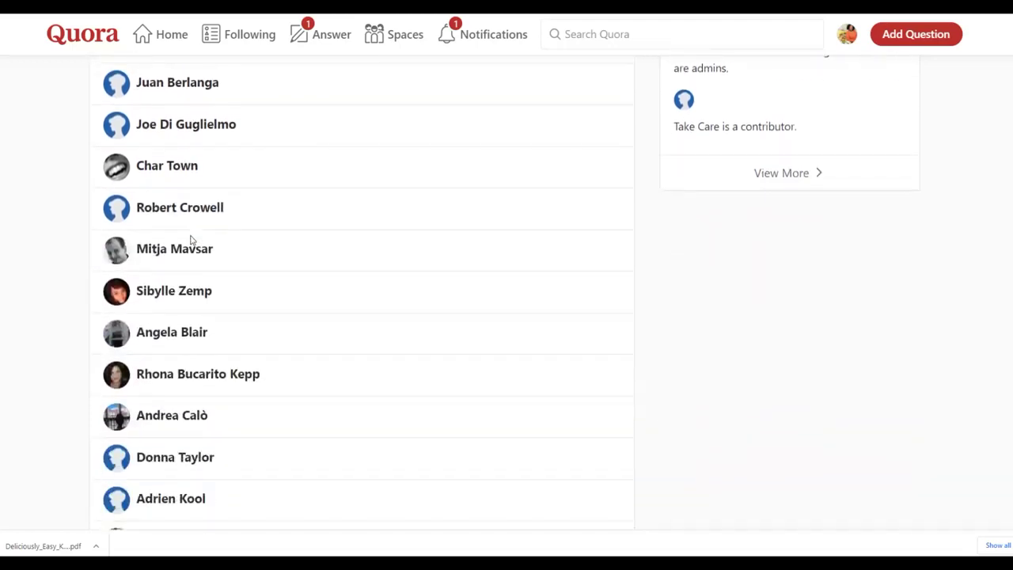
{"action": "scroll", "coordinate": [308, 240], "scroll_direction": "up", "scroll_amount": 2}
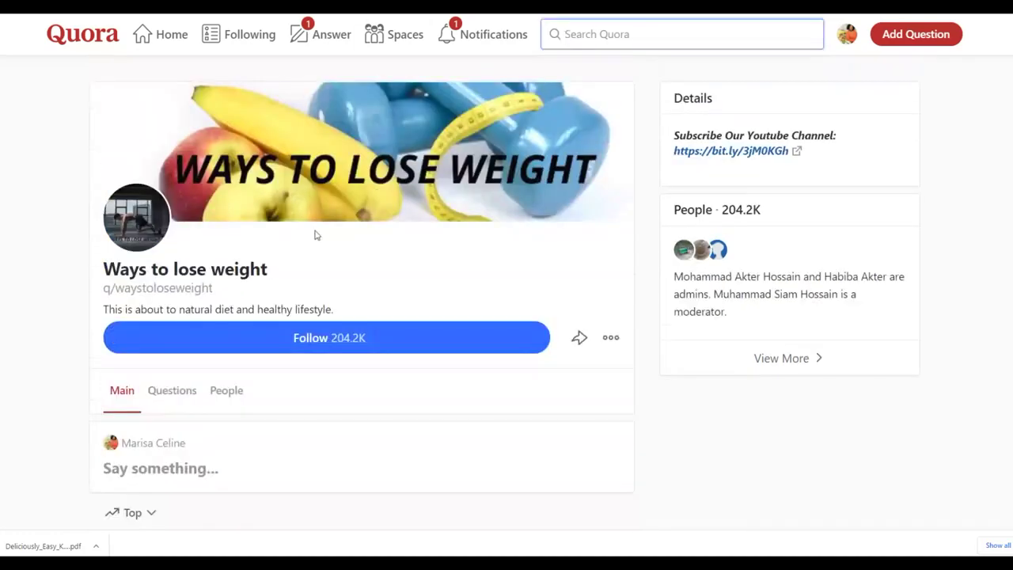
Switch to the "Ways to lose weight" space, follow it, and look over its suggested spaces
{"action": "scroll", "coordinate": [300, 226], "scroll_direction": "down", "scroll_amount": 2}
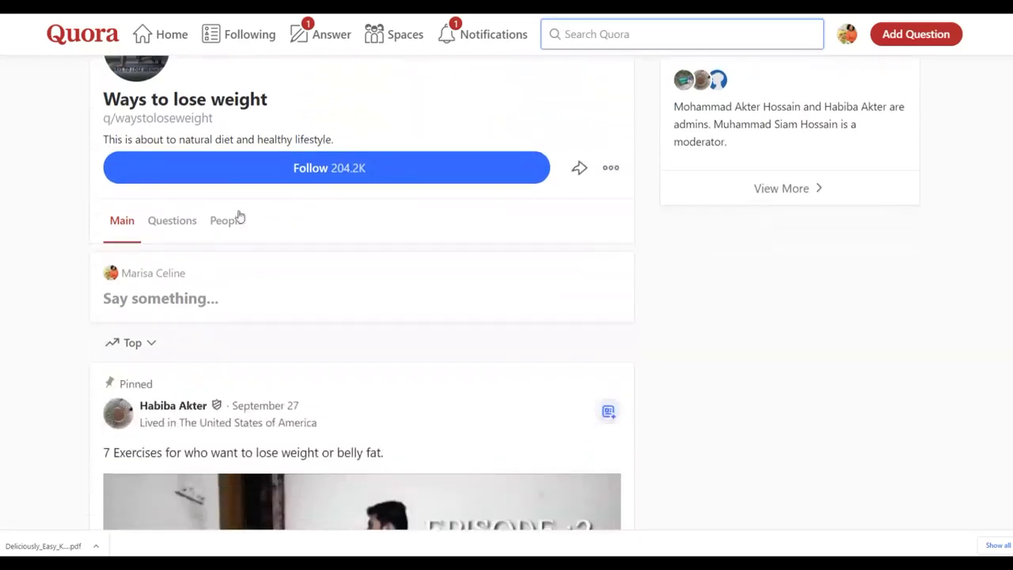
{"action": "left_click", "coordinate": [334, 172]}
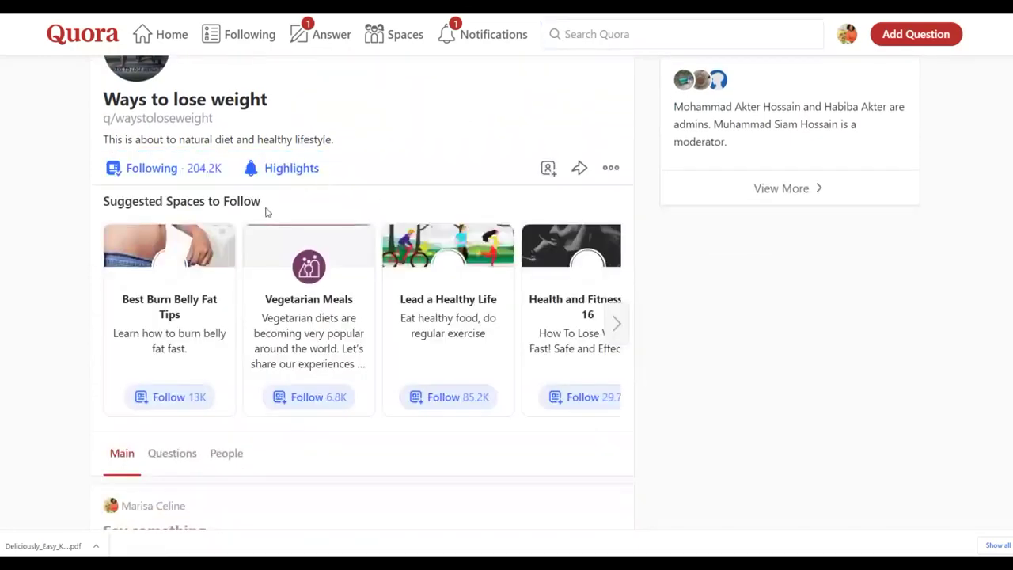
{"action": "scroll", "coordinate": [322, 248], "scroll_direction": "up", "scroll_amount": 2}
{"action": "scroll", "coordinate": [322, 248], "scroll_direction": "down", "scroll_amount": 3}
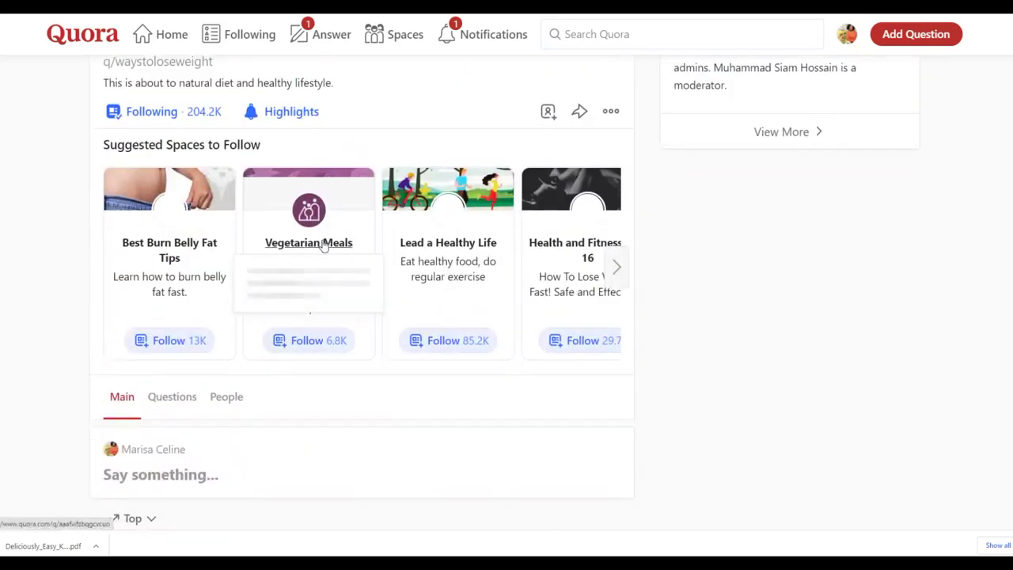
{"action": "scroll", "coordinate": [323, 246], "scroll_direction": "down", "scroll_amount": 3}
{"action": "scroll", "coordinate": [269, 129], "scroll_direction": "up", "scroll_amount": 4}
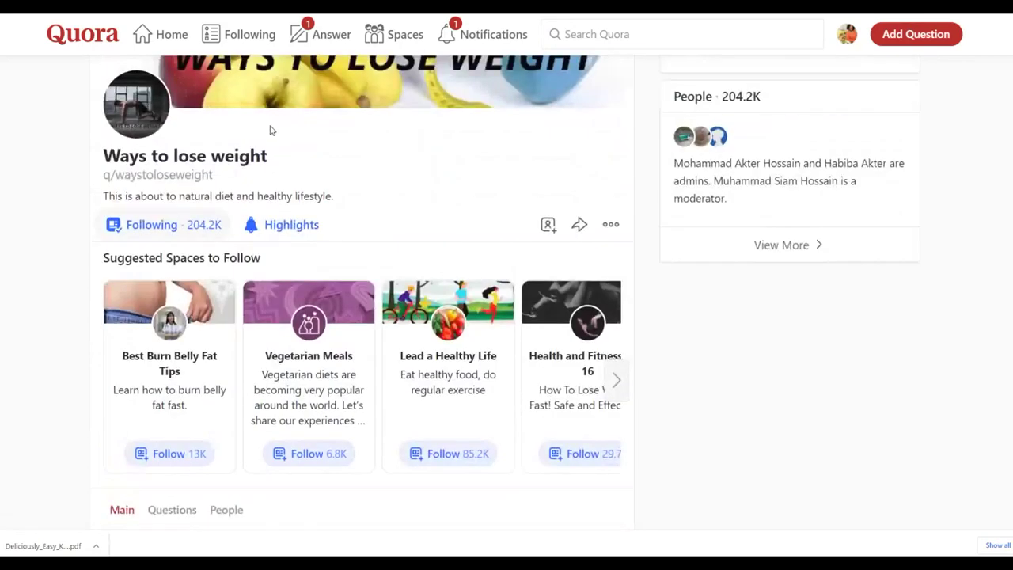
{"action": "scroll", "coordinate": [267, 256], "scroll_direction": "down", "scroll_amount": 4}
Show the people in the "Ways to lose weight" space and look through its admins, moderators and followers
{"action": "left_click", "coordinate": [227, 169]}
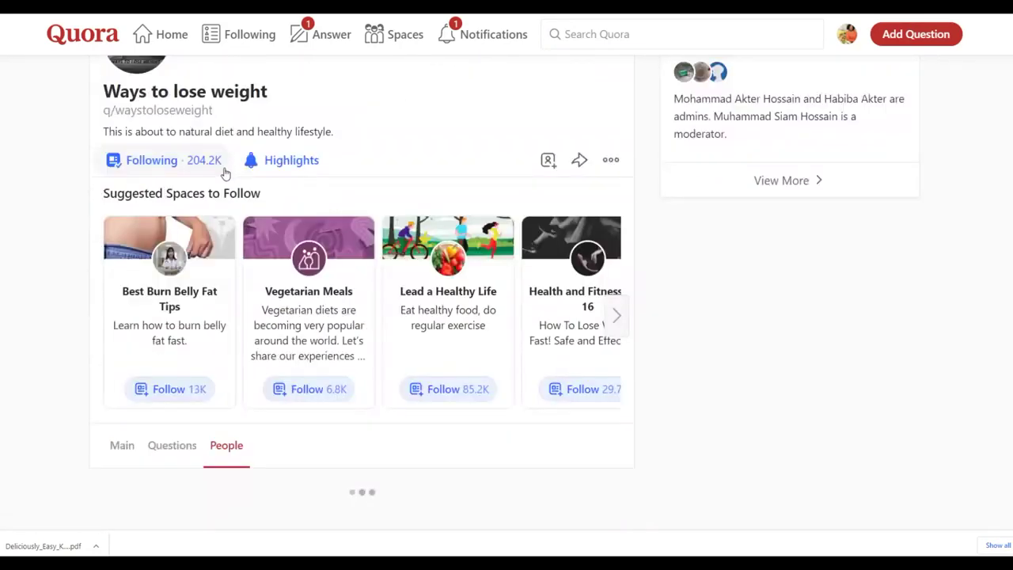
{"action": "mouse_move", "coordinate": [339, 293]}
{"action": "scroll", "coordinate": [722, 301], "scroll_direction": "down", "scroll_amount": 4}
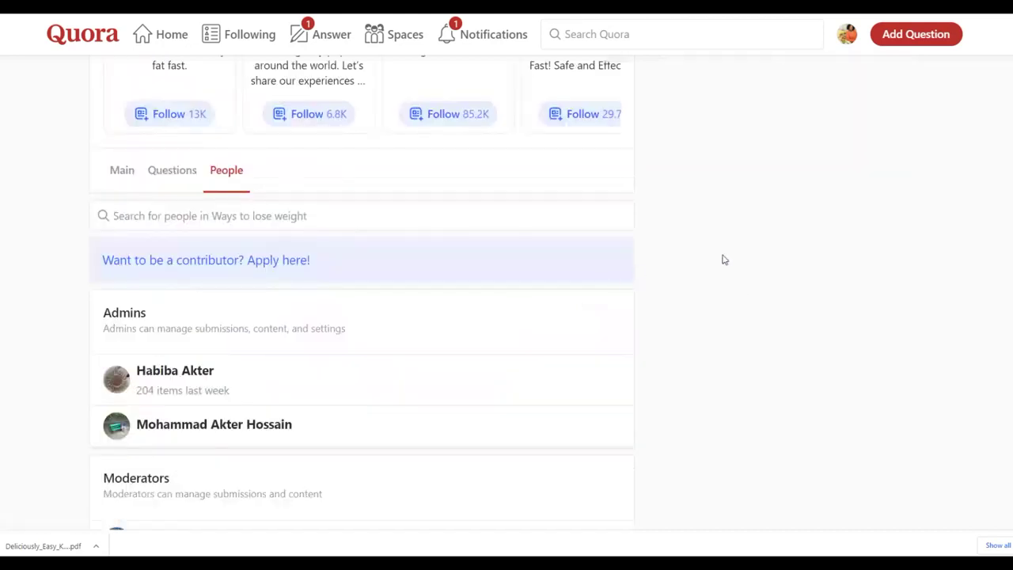
{"action": "scroll", "coordinate": [723, 260], "scroll_direction": "down", "scroll_amount": 6}
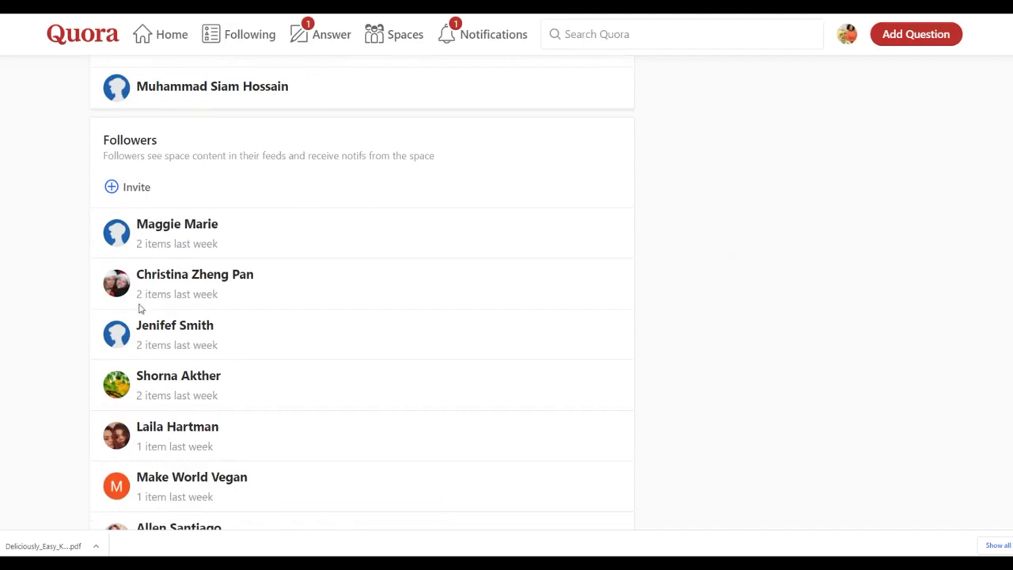
{"action": "scroll", "coordinate": [139, 309], "scroll_direction": "down", "scroll_amount": 2}
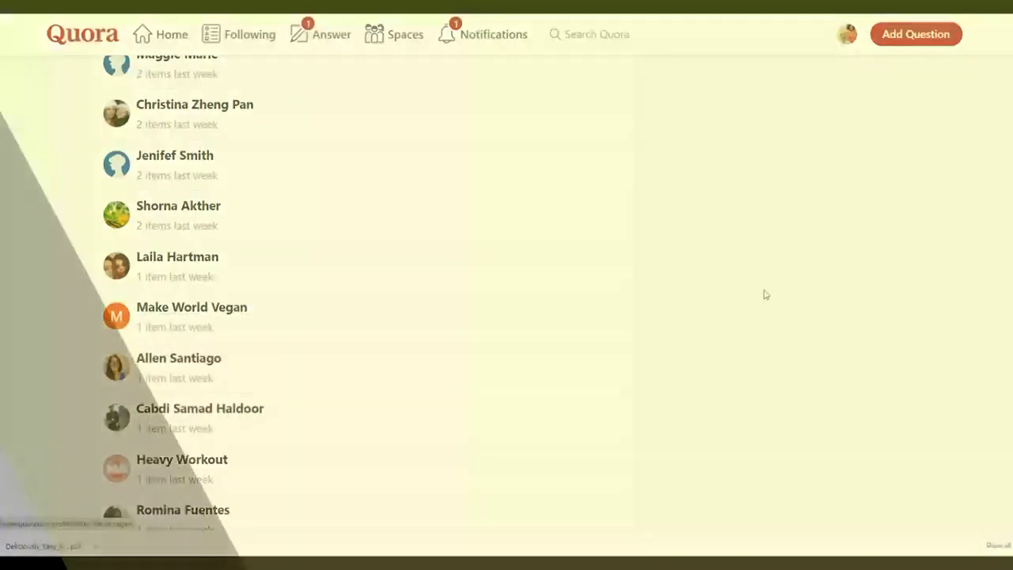
{"action": "scroll", "coordinate": [658, 291], "scroll_direction": "up", "scroll_amount": 10}
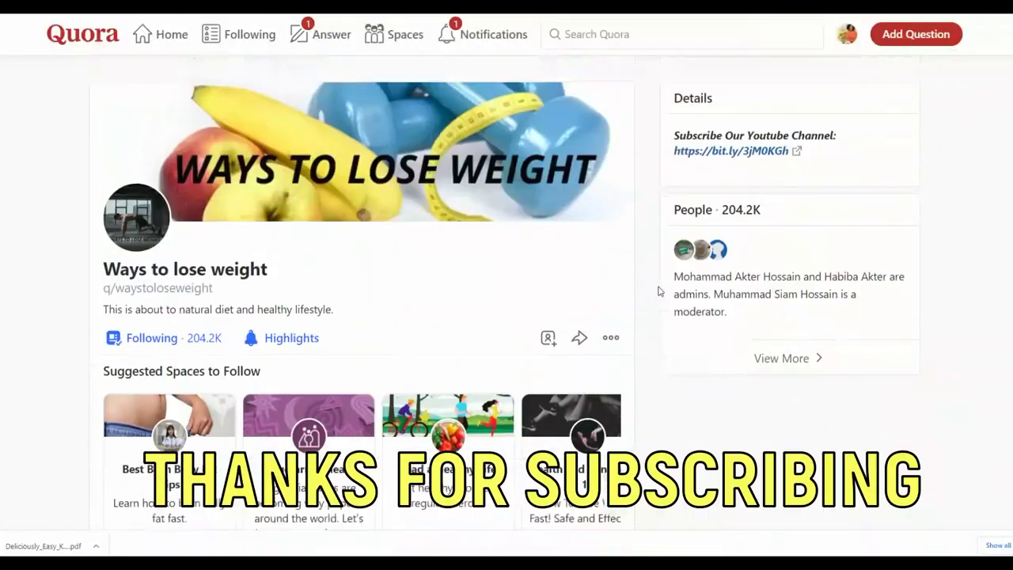
{"action": "scroll", "coordinate": [658, 291], "scroll_direction": "down", "scroll_amount": 9}
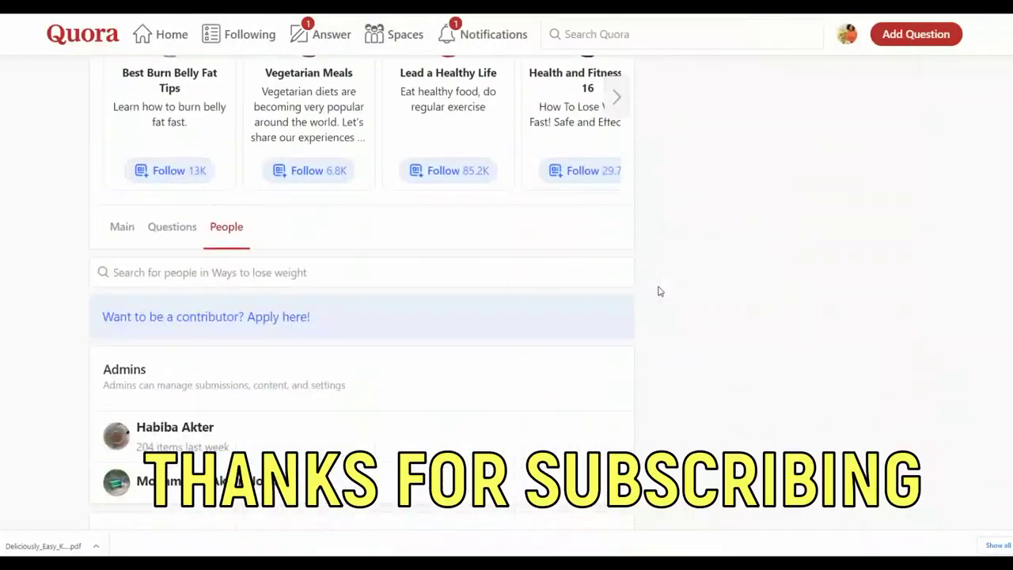
{"action": "scroll", "coordinate": [658, 292], "scroll_direction": "down", "scroll_amount": 3}
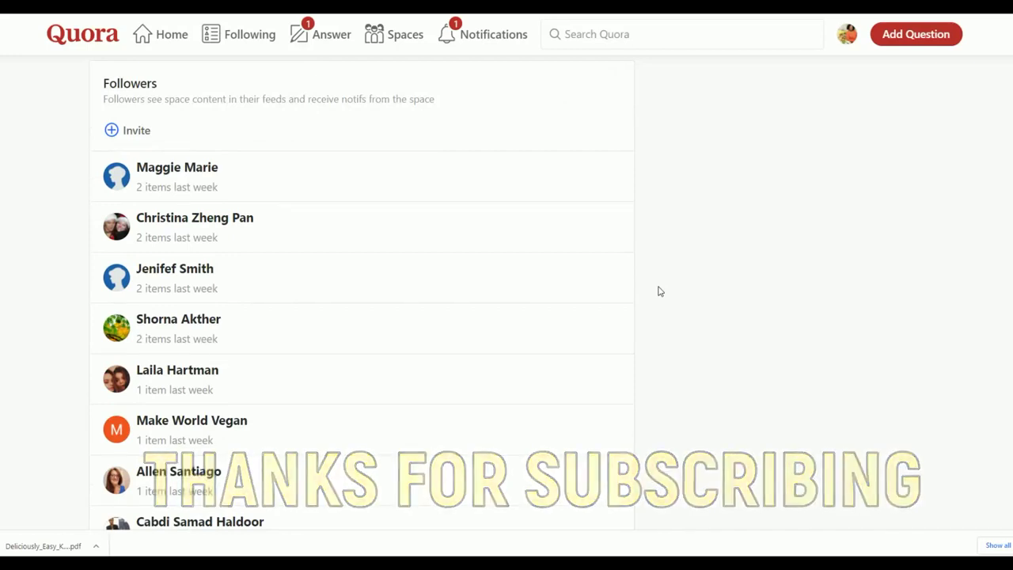
{"action": "scroll", "coordinate": [309, 204], "scroll_direction": "up", "scroll_amount": 2}
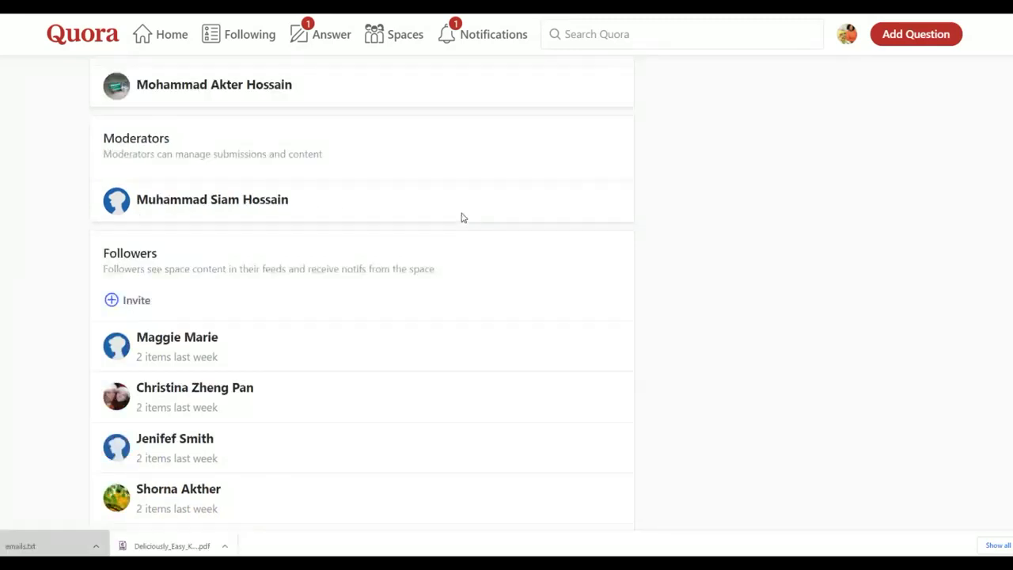
Look further through the "Ways to lose weight" followers and return to the follower list of the Weight Loss Formula space
{"action": "scroll", "coordinate": [461, 217], "scroll_direction": "down", "scroll_amount": 4}
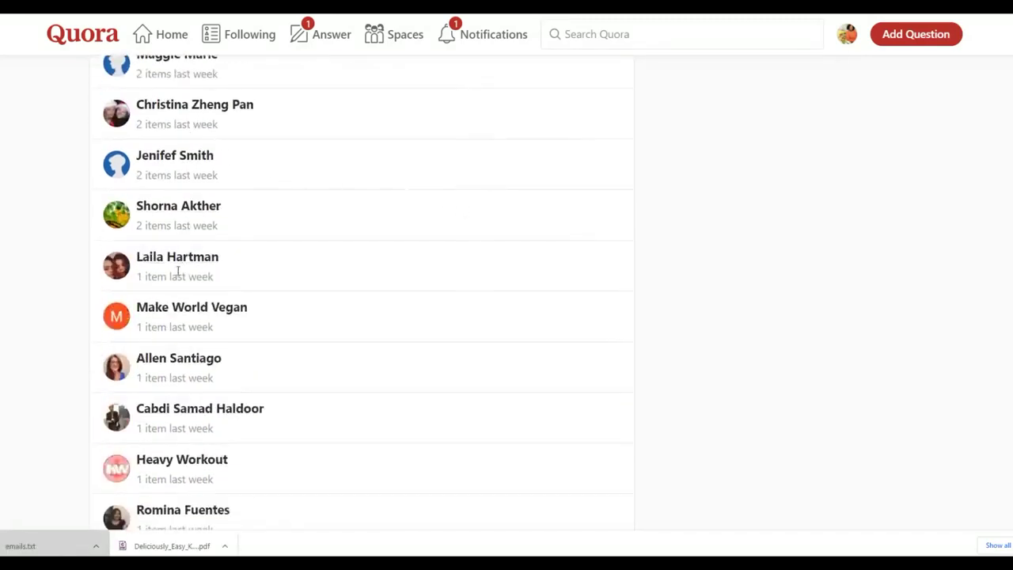
{"action": "scroll", "coordinate": [418, 217], "scroll_direction": "up", "scroll_amount": 12}
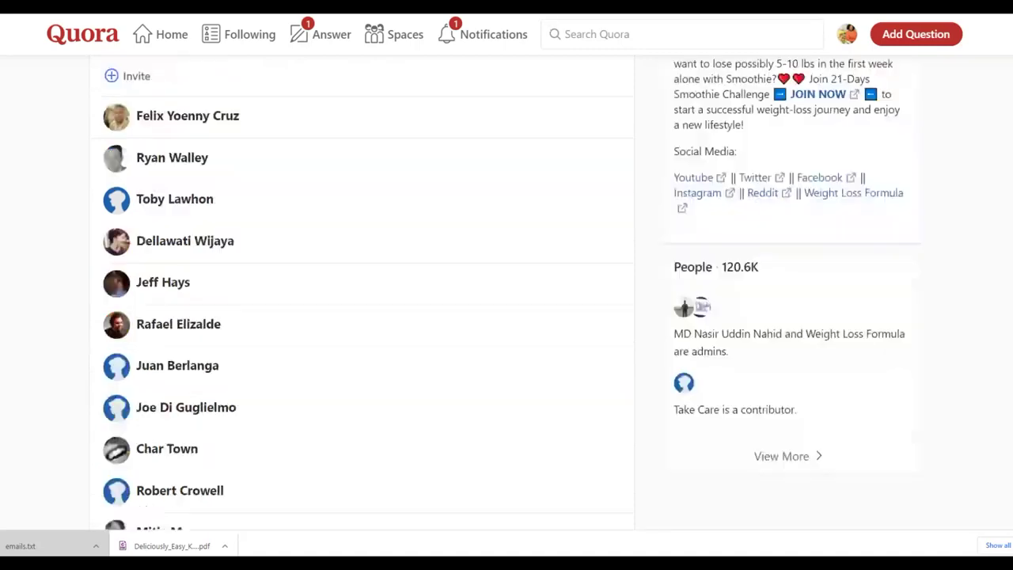
{"action": "scroll", "coordinate": [165, 281], "scroll_direction": "down", "scroll_amount": 8}
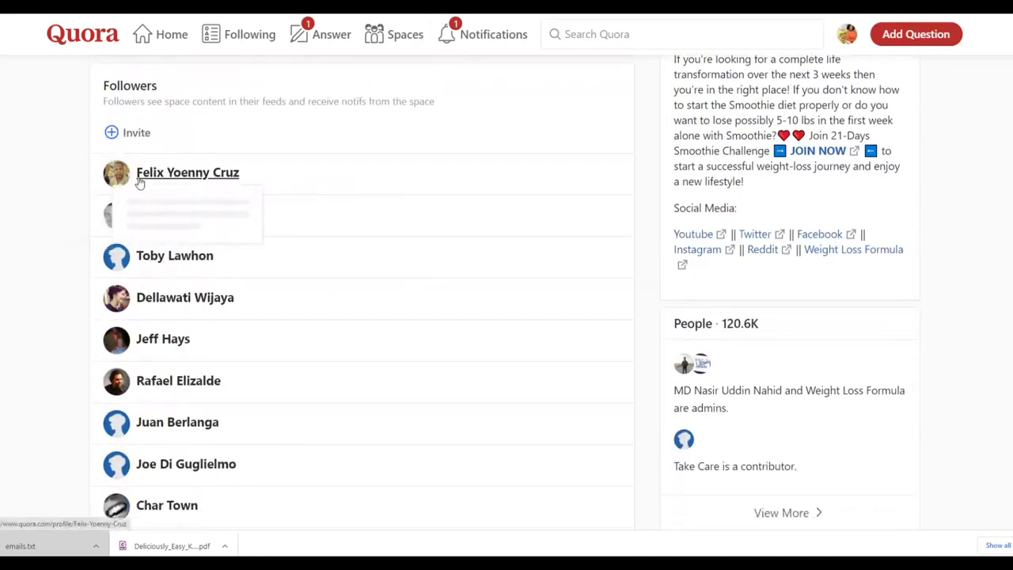
Open the first listed follower's profile in a new tab and check its additional options
{"action": "right_click", "coordinate": [150, 181]}
{"action": "left_click", "coordinate": [190, 186]}
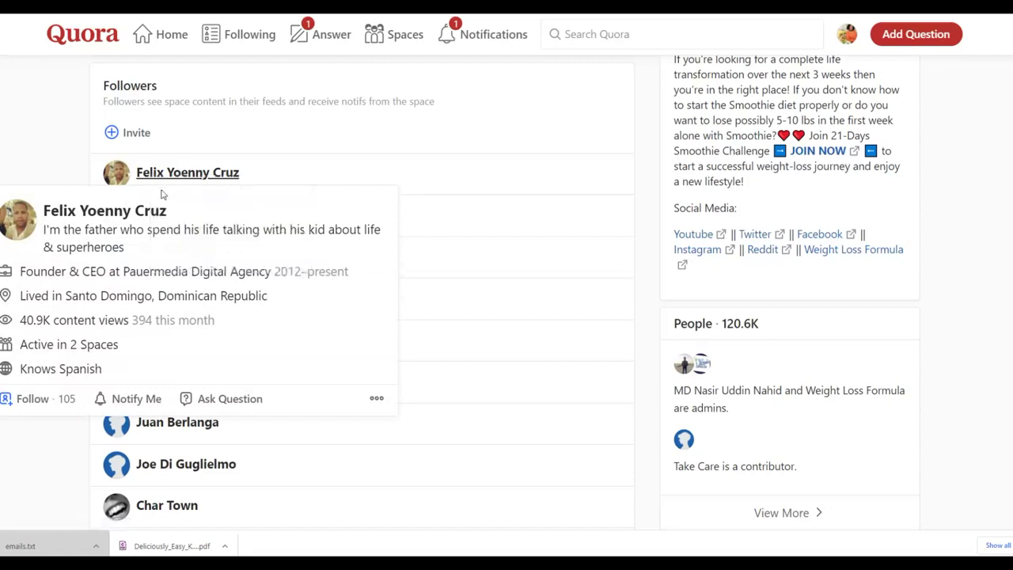
{"action": "key", "text": "ctrl+Tab"}
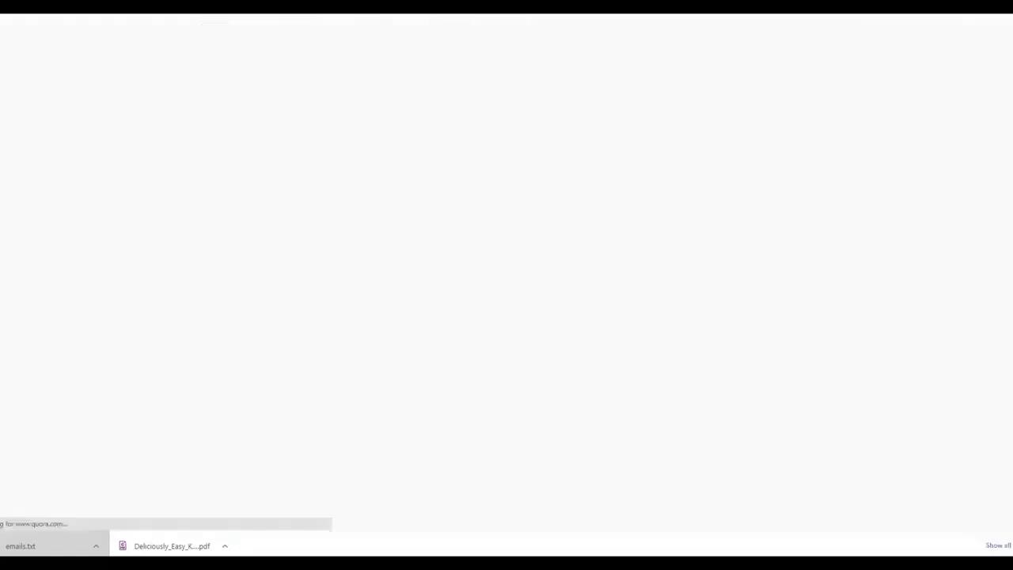
{"action": "key", "text": "ctrl+shift+Tab"}
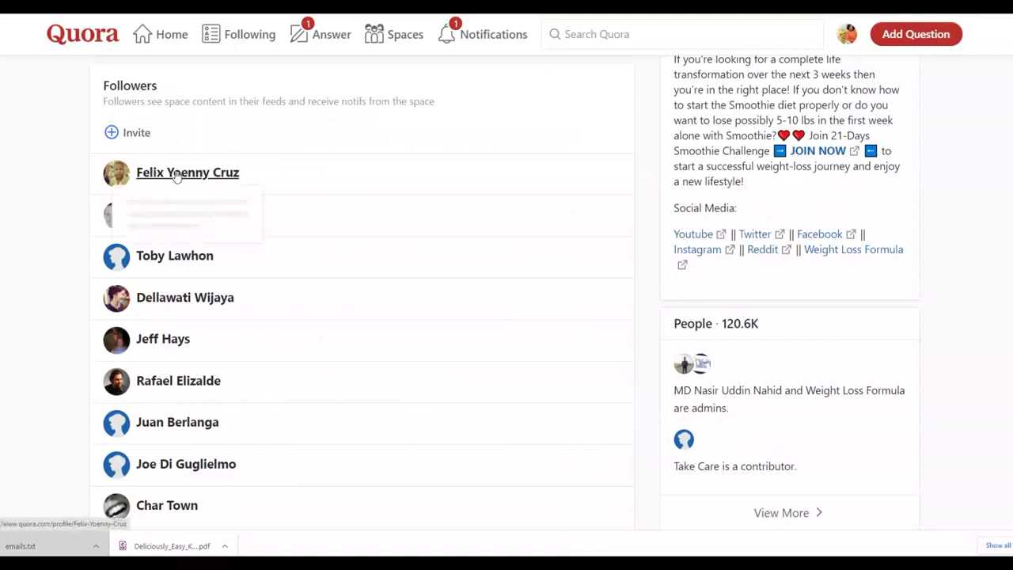
{"action": "key", "text": "ctrl+Tab"}
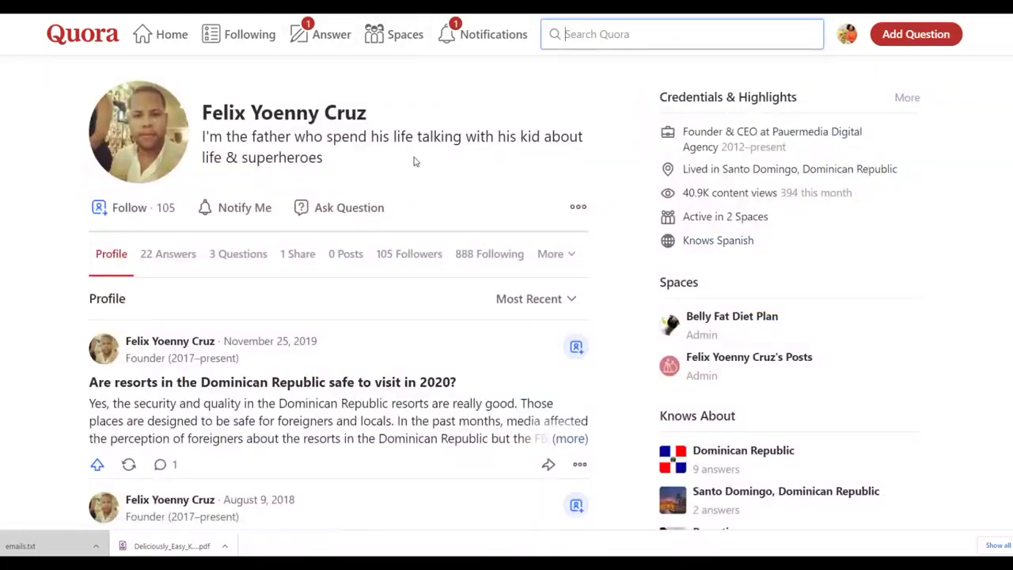
{"action": "scroll", "coordinate": [403, 161], "scroll_direction": "down", "scroll_amount": 1}
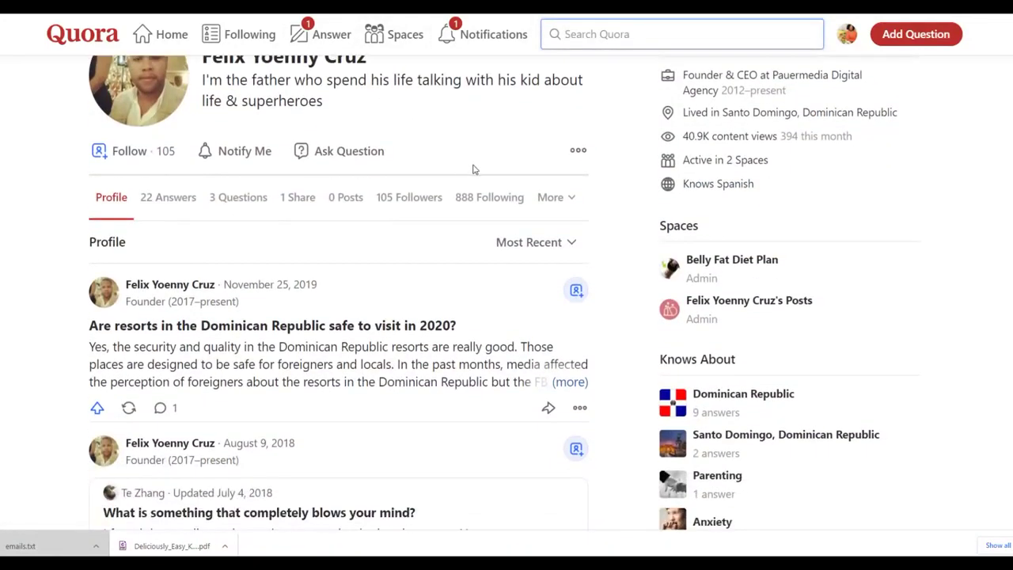
{"action": "left_click", "coordinate": [580, 156]}
{"action": "scroll", "coordinate": [579, 158], "scroll_direction": "up", "scroll_amount": 1}
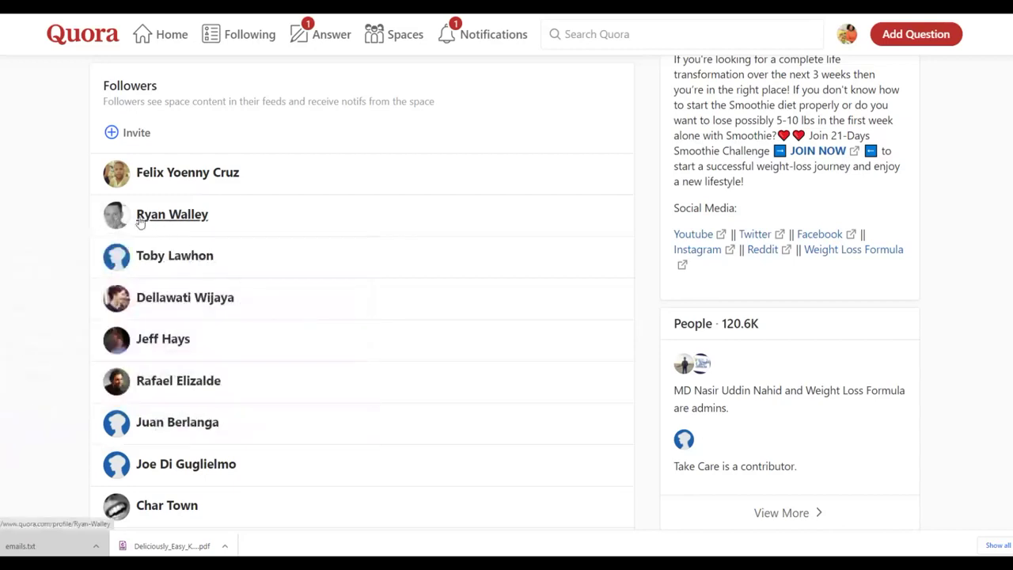
Open the second listed follower's Quora profile in a new tab and view their linked Twitter account
{"action": "right_click", "coordinate": [168, 216]}
{"action": "left_click", "coordinate": [199, 230]}
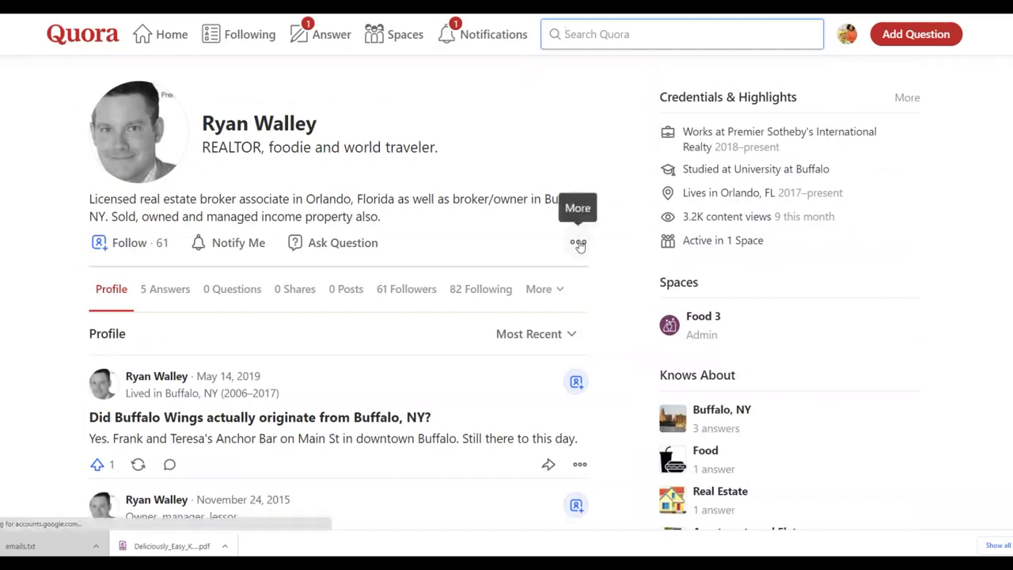
{"action": "left_click", "coordinate": [578, 243]}
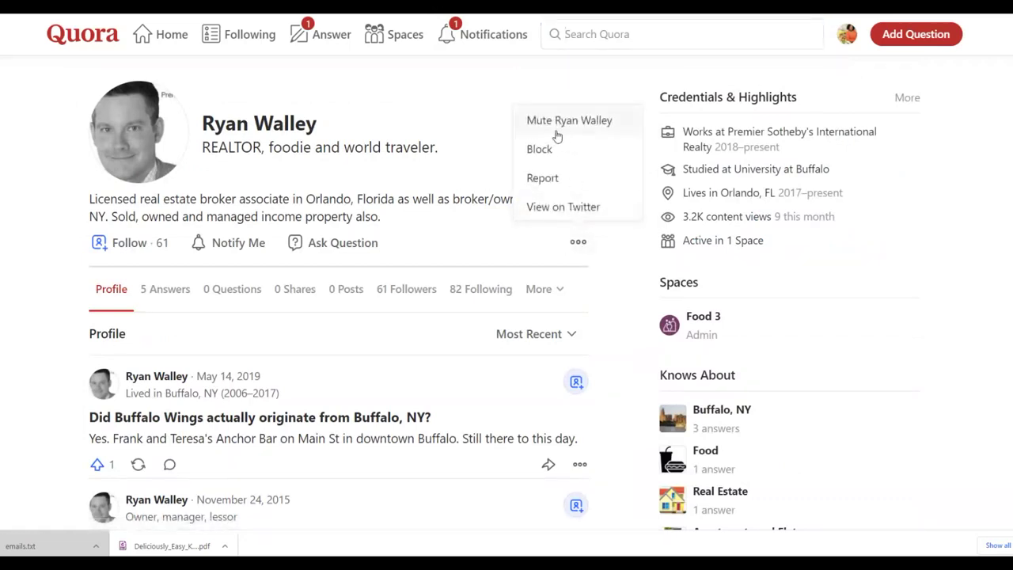
{"action": "left_click", "coordinate": [543, 212]}
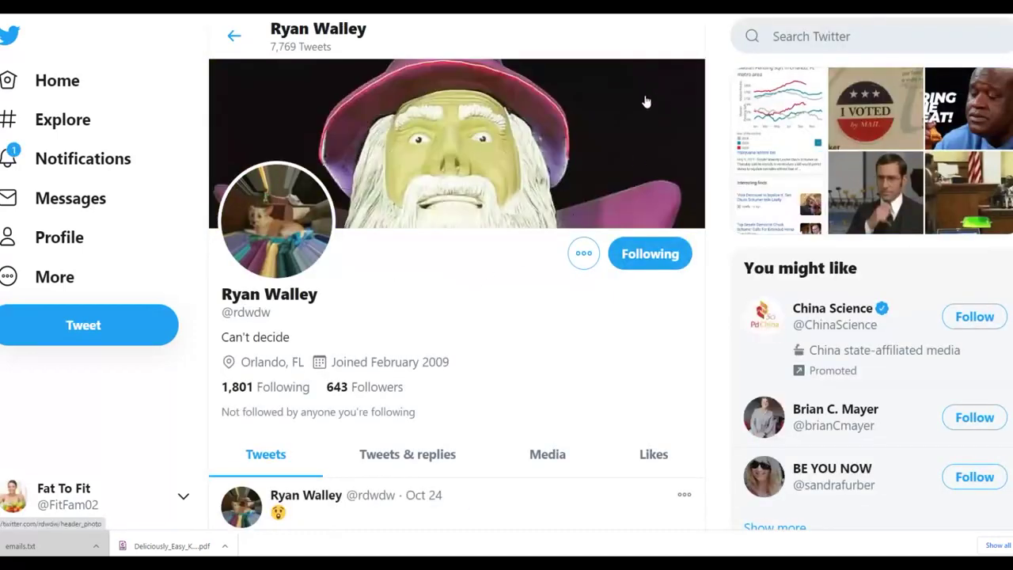
{"action": "key", "text": "ctrl+Tab"}
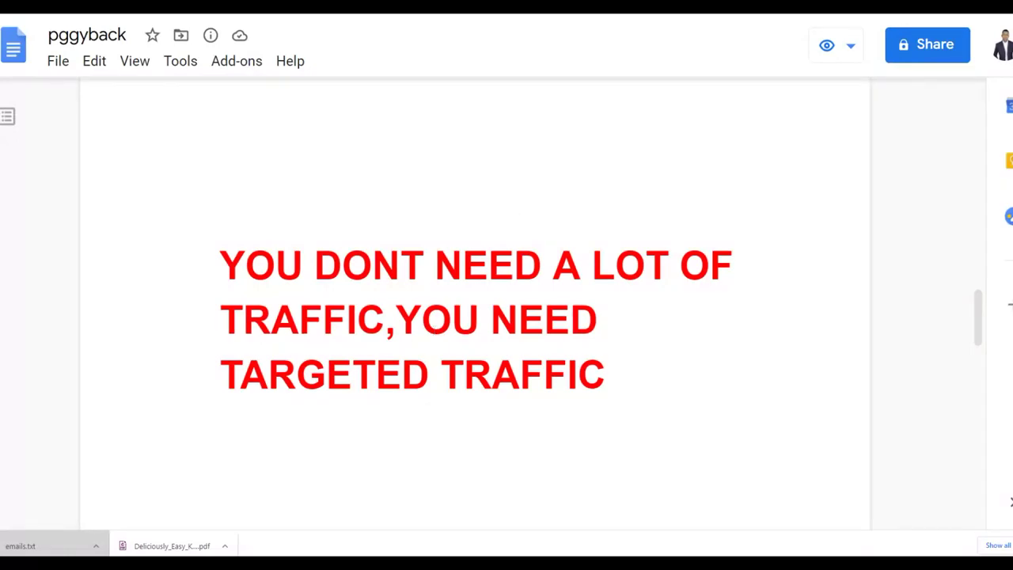
{"action": "key", "text": "ctrl+shift+Tab"}
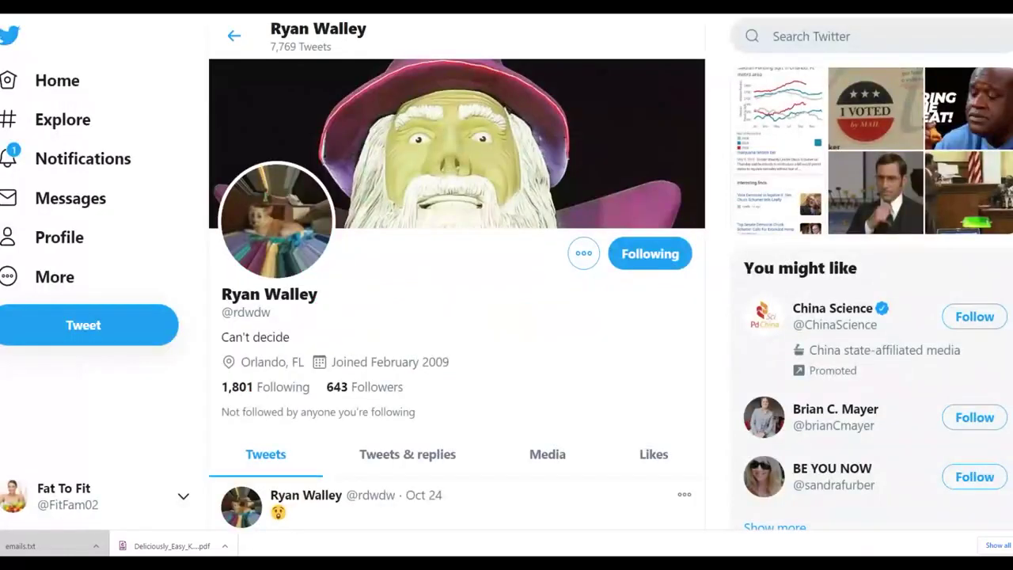
{"action": "left_click", "coordinate": [639, 259]}
{"action": "left_click", "coordinate": [480, 333]}
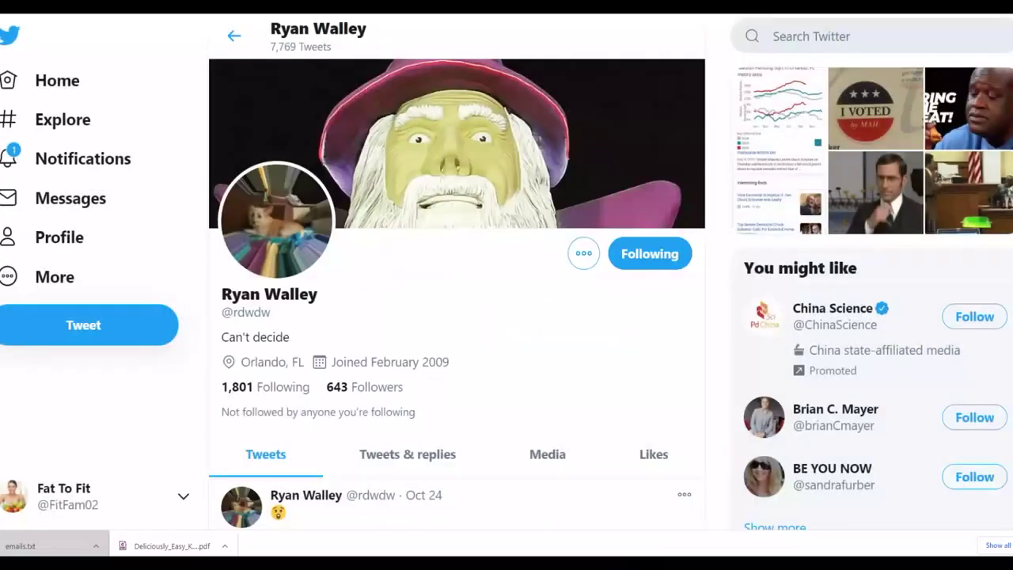
Open the fourth listed follower's profile from the Weight Loss Formula space and start a new message to them
{"action": "key", "text": "ctrl+Tab"}
{"action": "scroll", "coordinate": [319, 177], "scroll_direction": "down", "scroll_amount": 1}
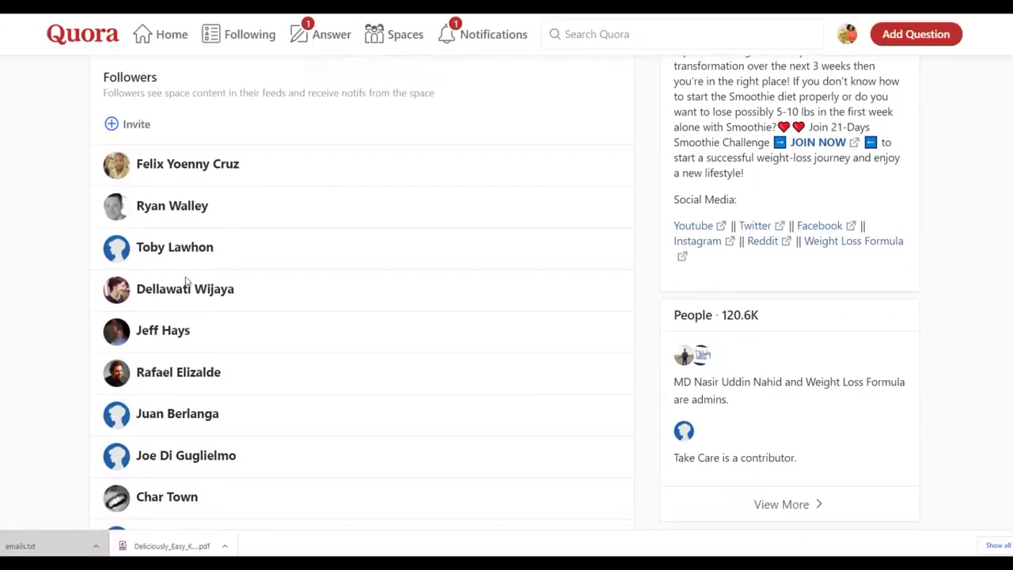
{"action": "right_click", "coordinate": [136, 289]}
{"action": "left_click", "coordinate": [170, 297]}
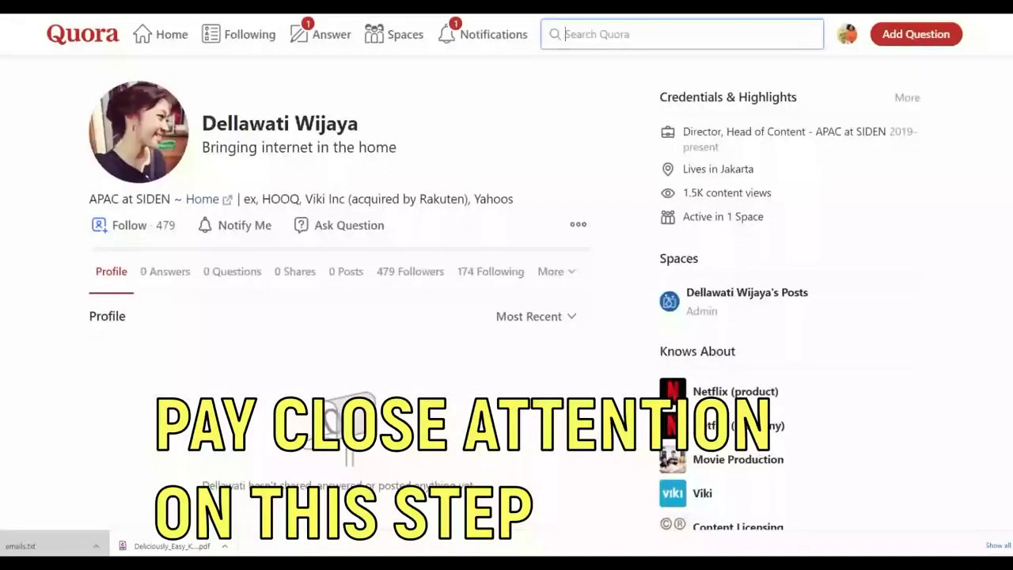
{"action": "scroll", "coordinate": [581, 197], "scroll_direction": "down", "scroll_amount": 1}
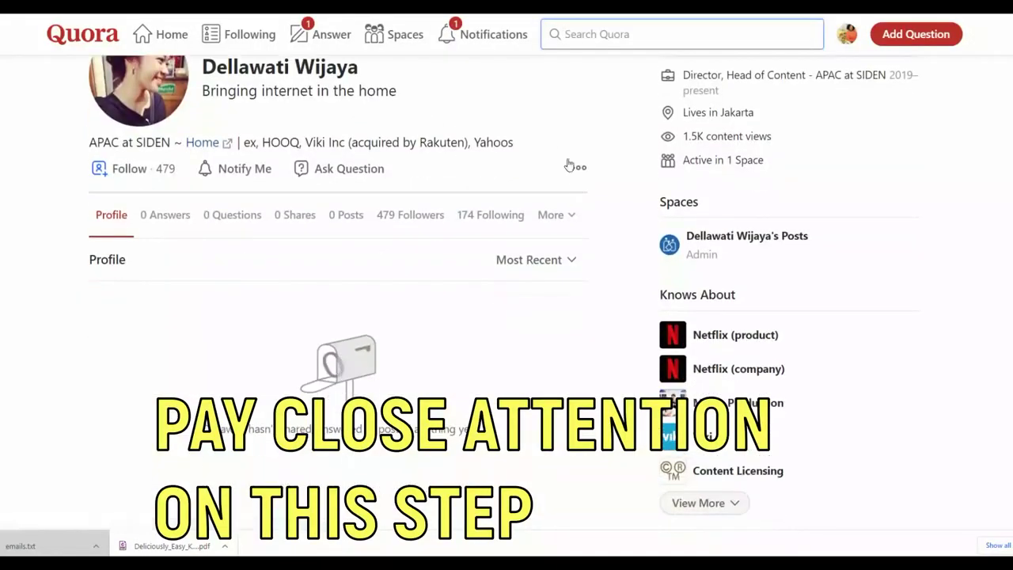
{"action": "left_click", "coordinate": [579, 169]}
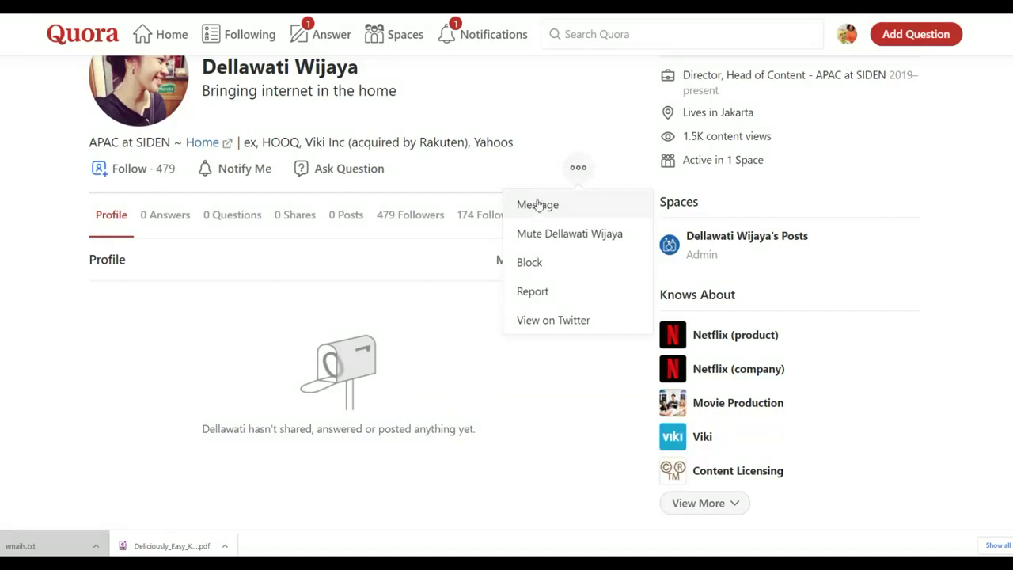
{"action": "left_click", "coordinate": [578, 168]}
{"action": "left_click", "coordinate": [580, 170]}
{"action": "left_click", "coordinate": [552, 213]}
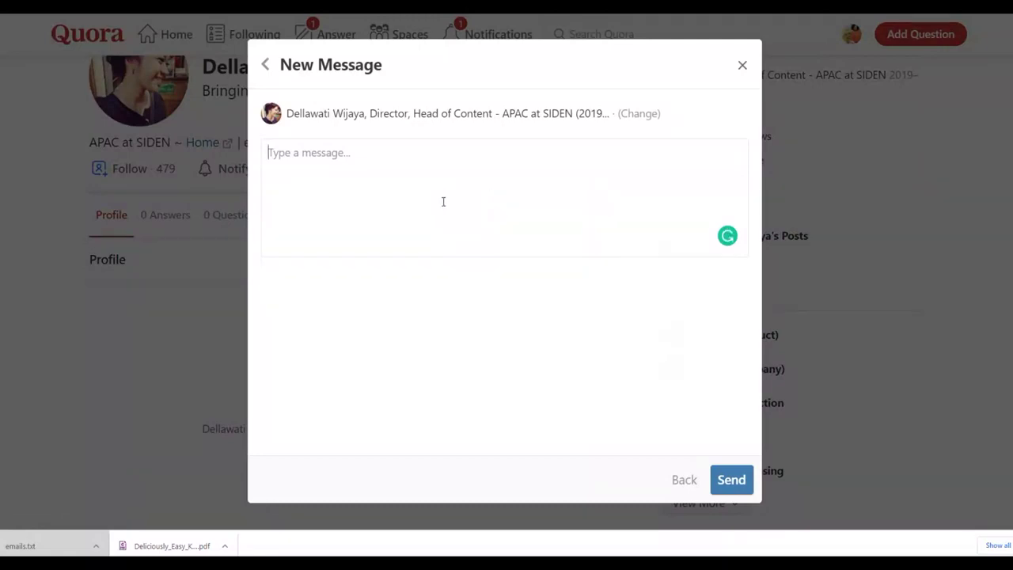
Switch to Pastelink.net and correct "Weight" to lowercase "weight" in the first sentence of the message template
{"action": "key", "text": "ctrl+Tab"}
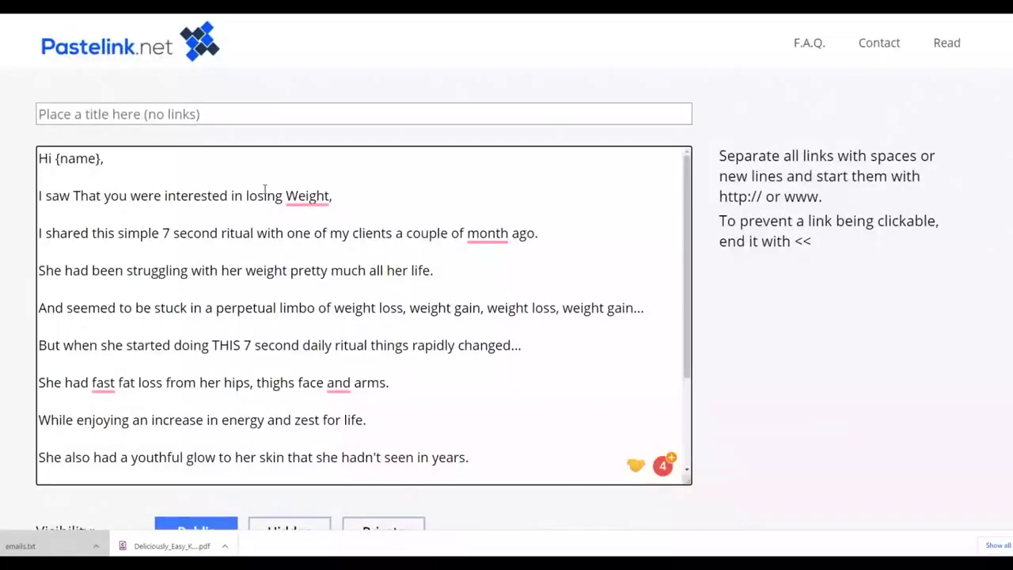
{"action": "scroll", "coordinate": [262, 190], "scroll_direction": "down", "scroll_amount": 2}
{"action": "scroll", "coordinate": [203, 218], "scroll_direction": "up", "scroll_amount": 2}
{"action": "left_click", "coordinate": [316, 328]}
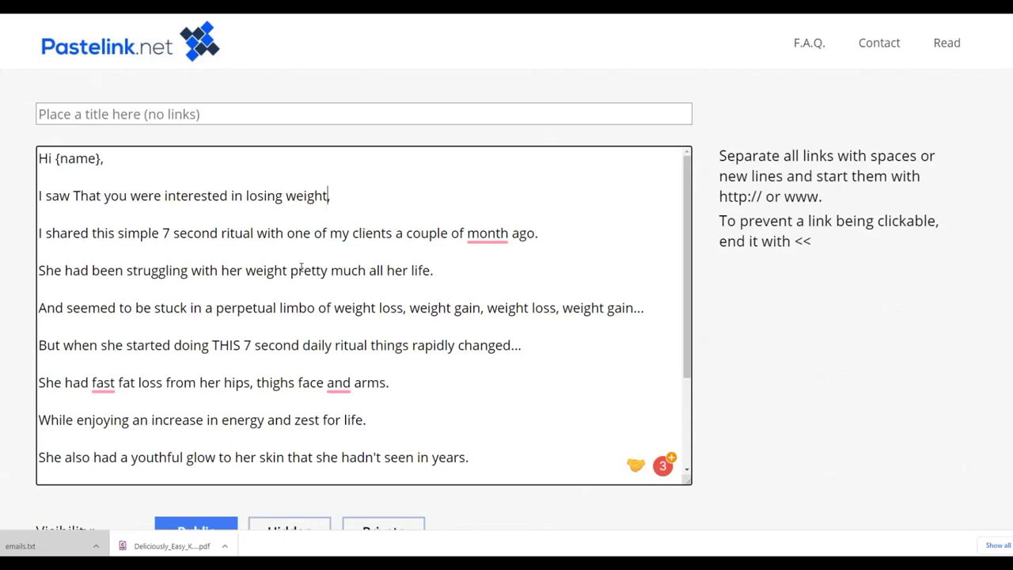
Copy the keto recipes PDF's Google Drive sharing link and paste it after "READ THIS FREE EBOOK HERE" in the Pastelink.net template
{"action": "scroll", "coordinate": [302, 270], "scroll_direction": "down", "scroll_amount": 3}
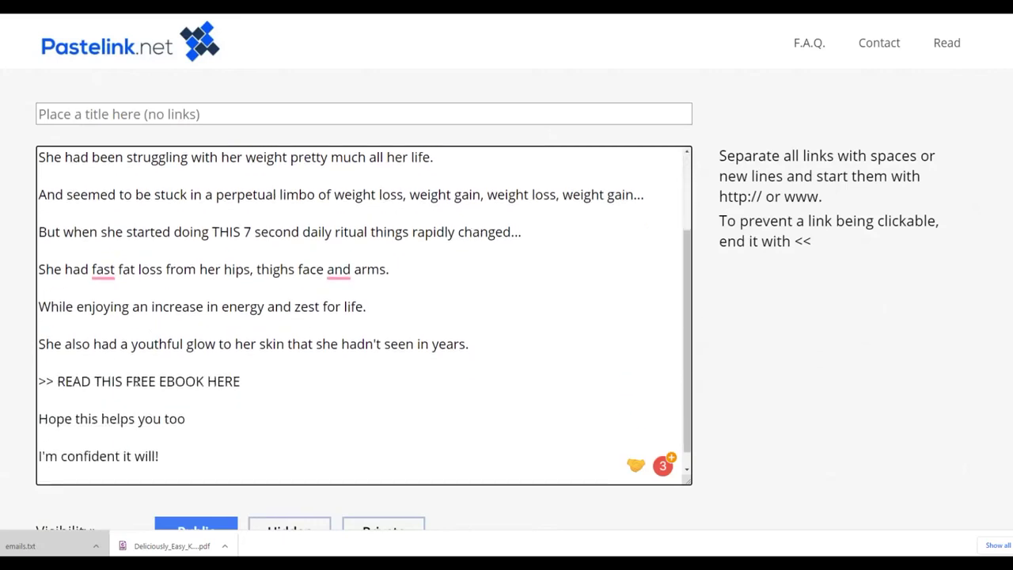
{"action": "scroll", "coordinate": [245, 384], "scroll_direction": "down", "scroll_amount": 1}
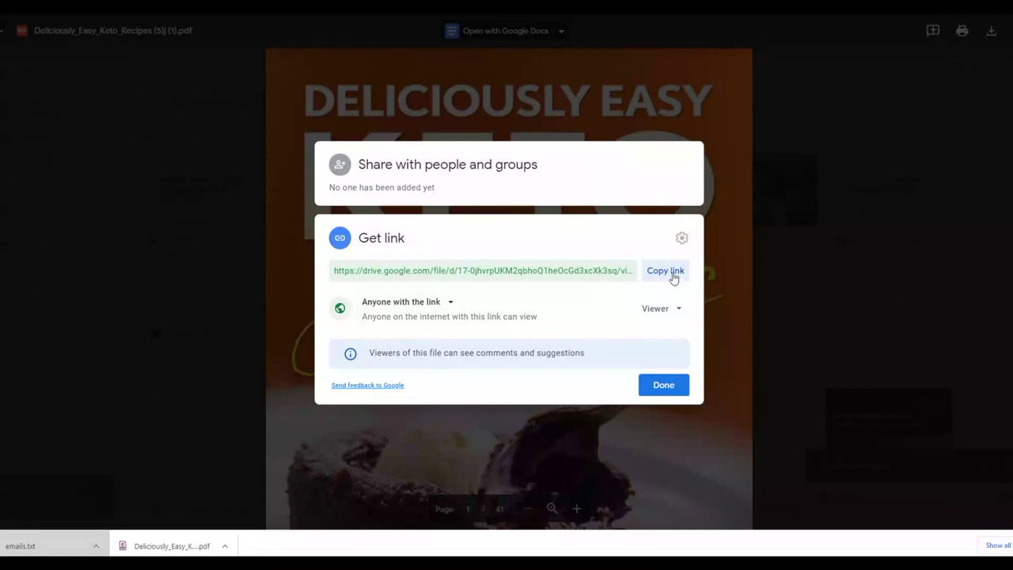
{"action": "left_click", "coordinate": [665, 270]}
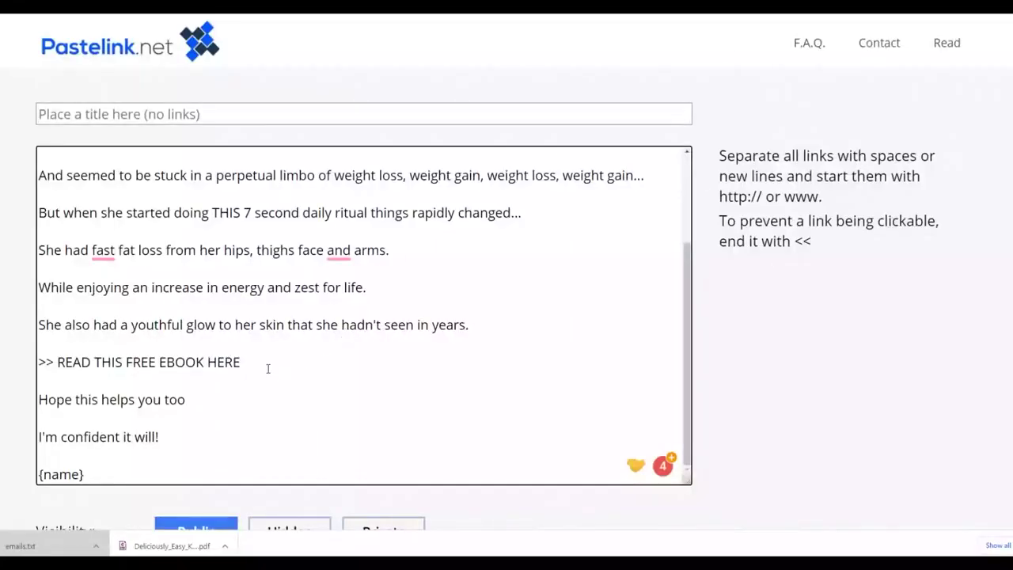
{"action": "key", "text": "ctrl+v"}
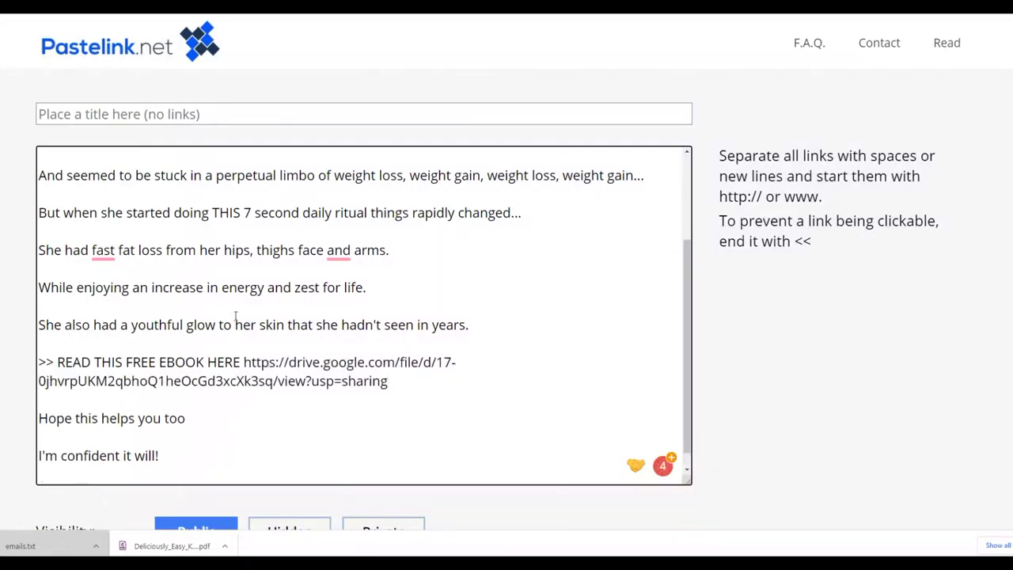
Copy the entire message template, from "Hi {name}," through the closing {name} line
{"action": "scroll", "coordinate": [55, 196], "scroll_direction": "up", "scroll_amount": 3}
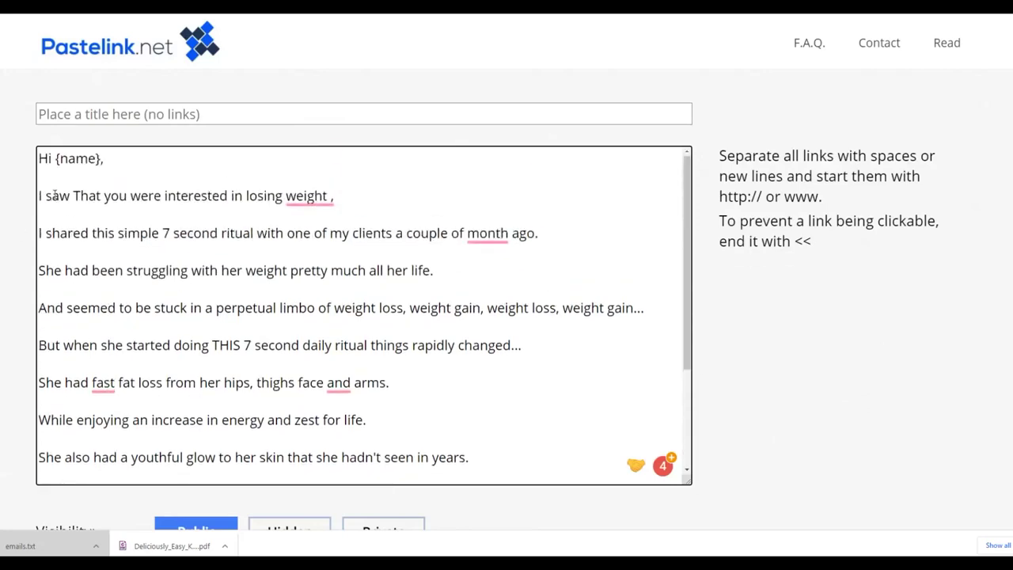
{"action": "left_click_drag", "start_coordinate": [39, 159], "coordinate": [217, 269]}
{"action": "right_click", "coordinate": [226, 156]}
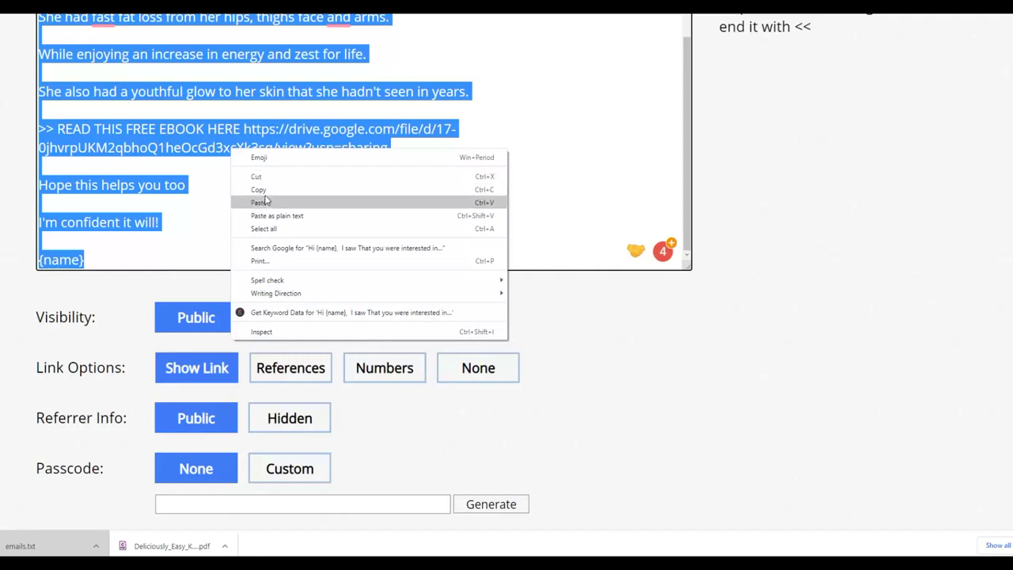
{"action": "left_click", "coordinate": [348, 190]}
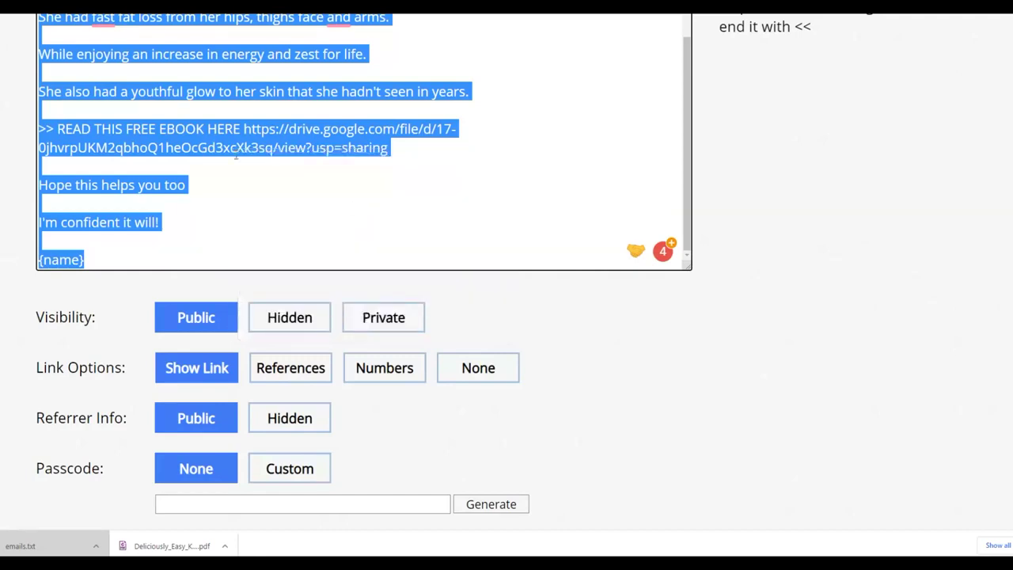
{"action": "scroll", "coordinate": [791, 237], "scroll_direction": "up", "scroll_amount": 2}
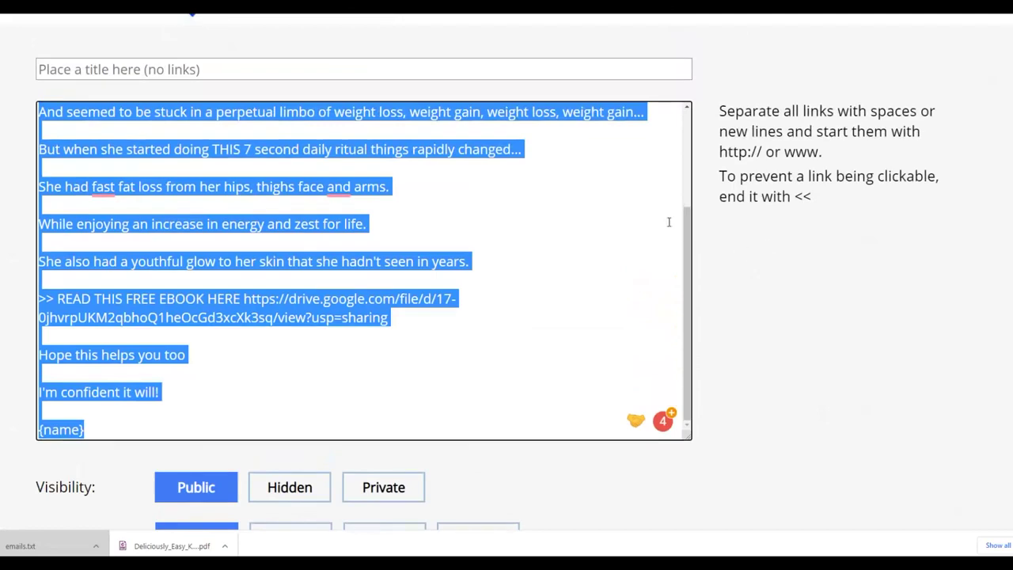
{"action": "scroll", "coordinate": [669, 223], "scroll_direction": "up", "scroll_amount": 3}
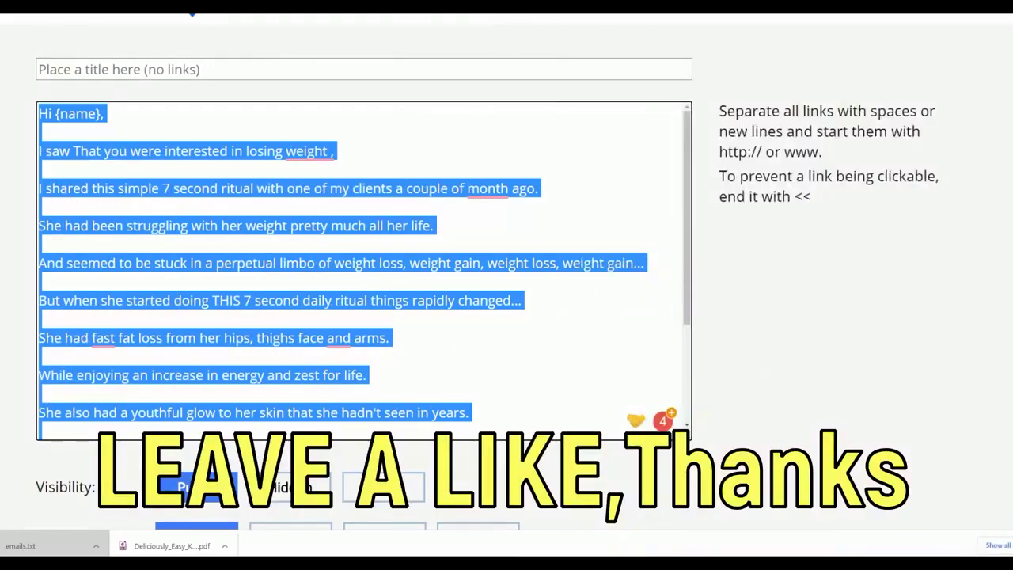
Return to Quora, paste the template with the Drive link into the new message, and send it to the follower
{"action": "left_click", "coordinate": [521, 15]}
{"action": "right_click", "coordinate": [307, 156]}
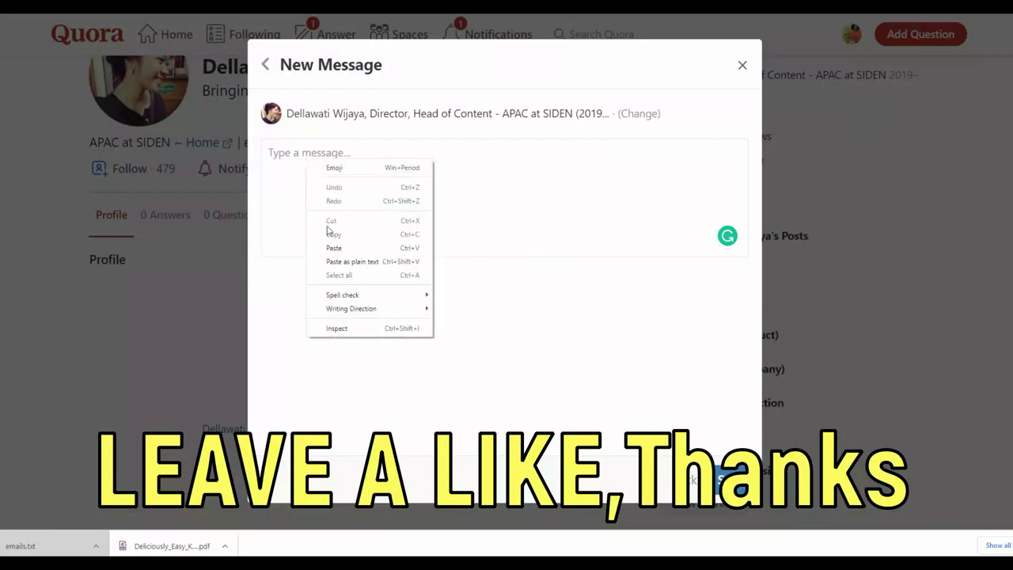
{"action": "left_click", "coordinate": [336, 245]}
{"action": "scroll", "coordinate": [430, 231], "scroll_direction": "up", "scroll_amount": 1}
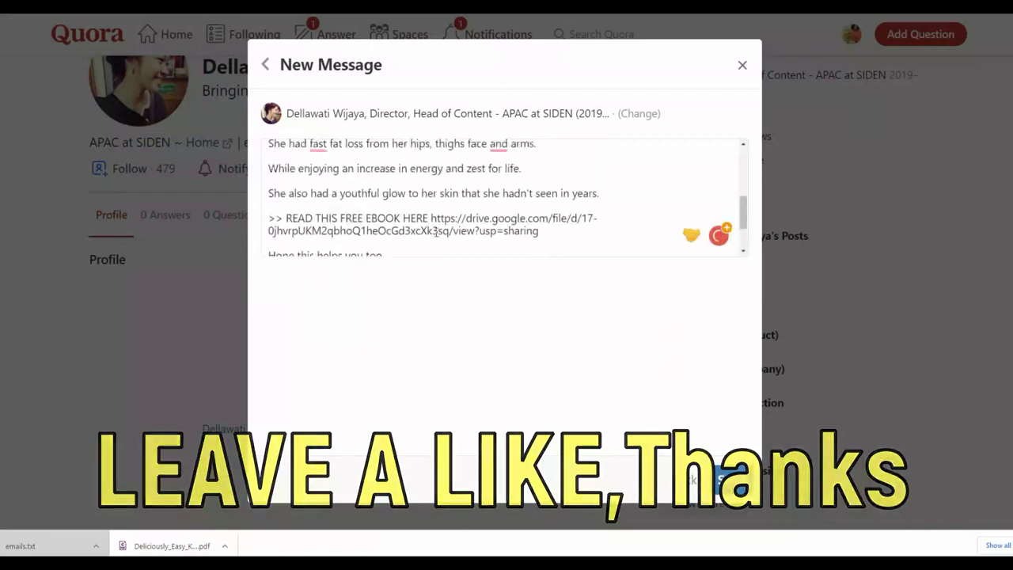
{"action": "scroll", "coordinate": [491, 238], "scroll_direction": "down", "scroll_amount": 1}
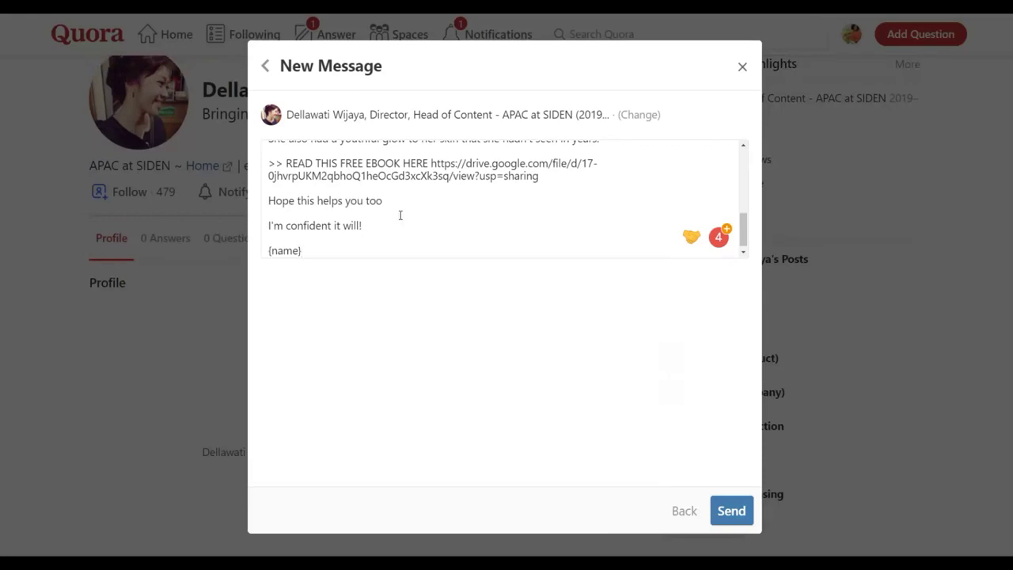
{"action": "left_click", "coordinate": [733, 512]}
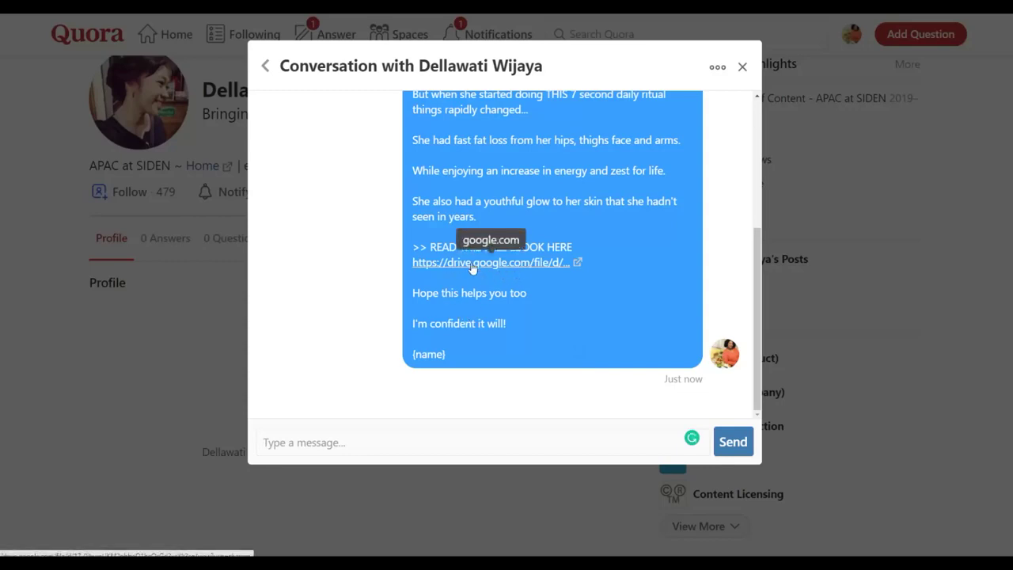
Open the Google Drive link in the sent Quora message to check the shared ebook
{"action": "left_click", "coordinate": [472, 268]}
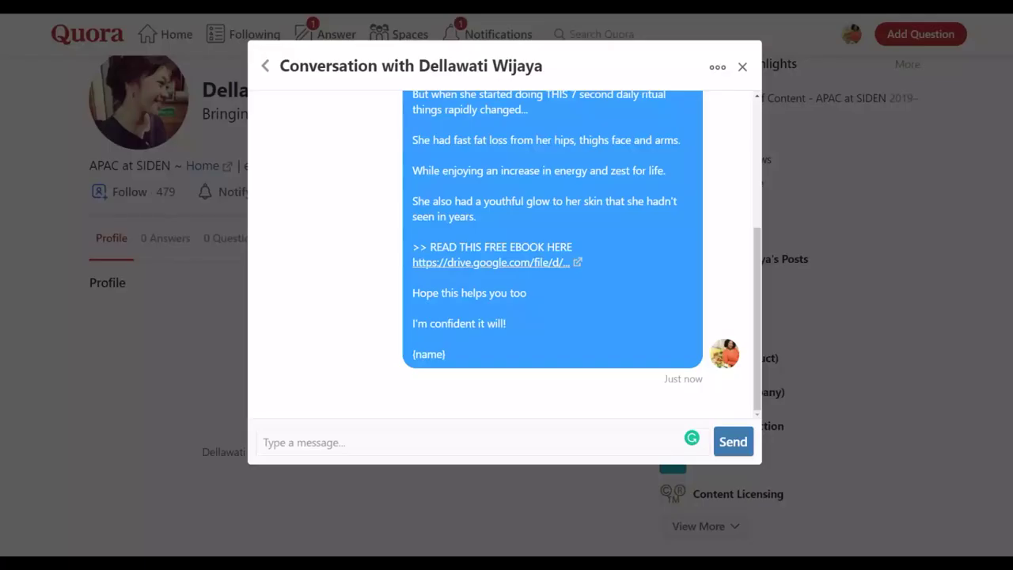
{"action": "scroll", "coordinate": [554, 380], "scroll_direction": "up", "scroll_amount": 5}
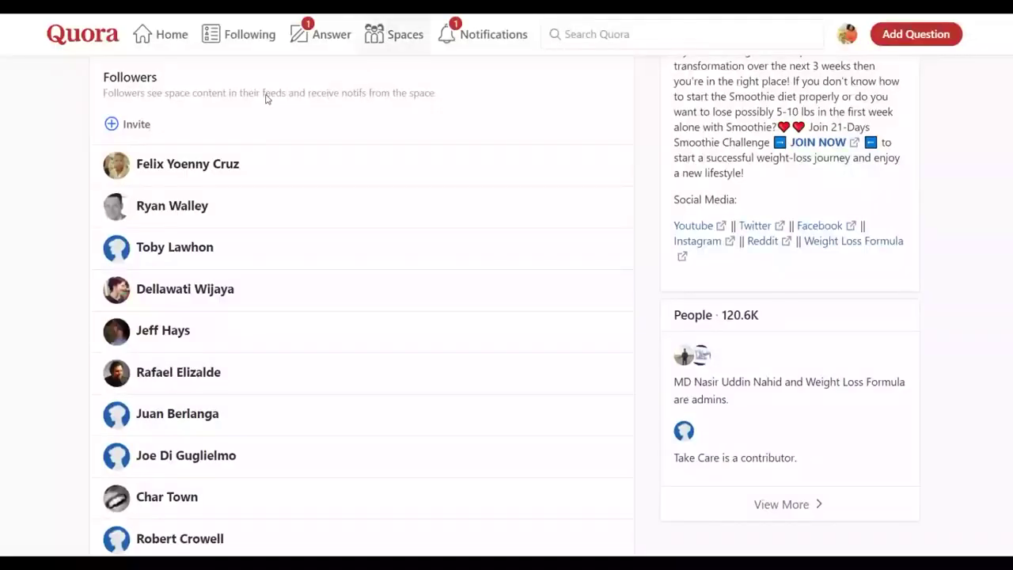
Open the Quora profile listed directly below the messaged follower in a new tab and view that person's linked Twitter account
{"action": "scroll", "coordinate": [133, 286], "scroll_direction": "down", "scroll_amount": 2}
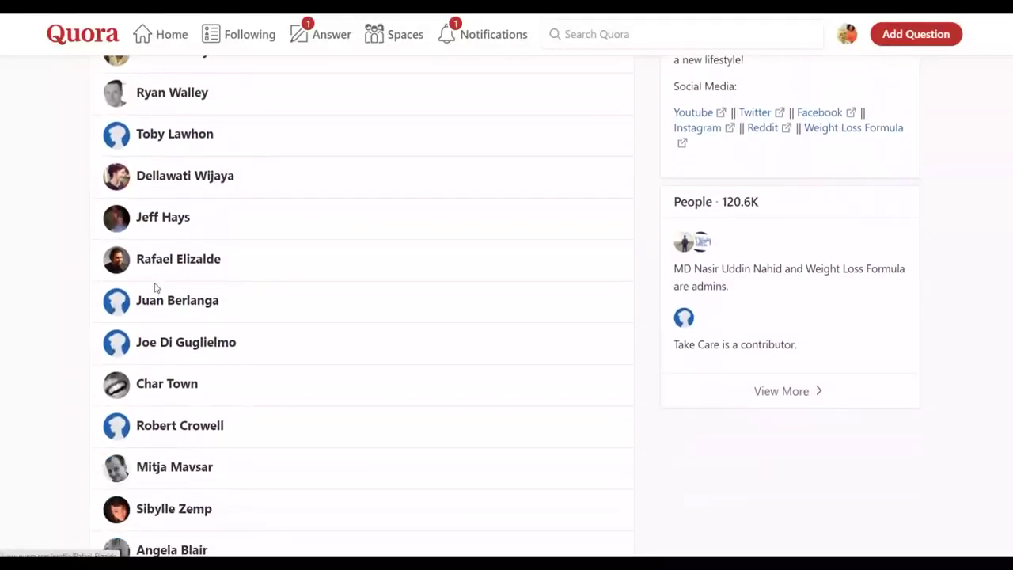
{"action": "right_click", "coordinate": [120, 224]}
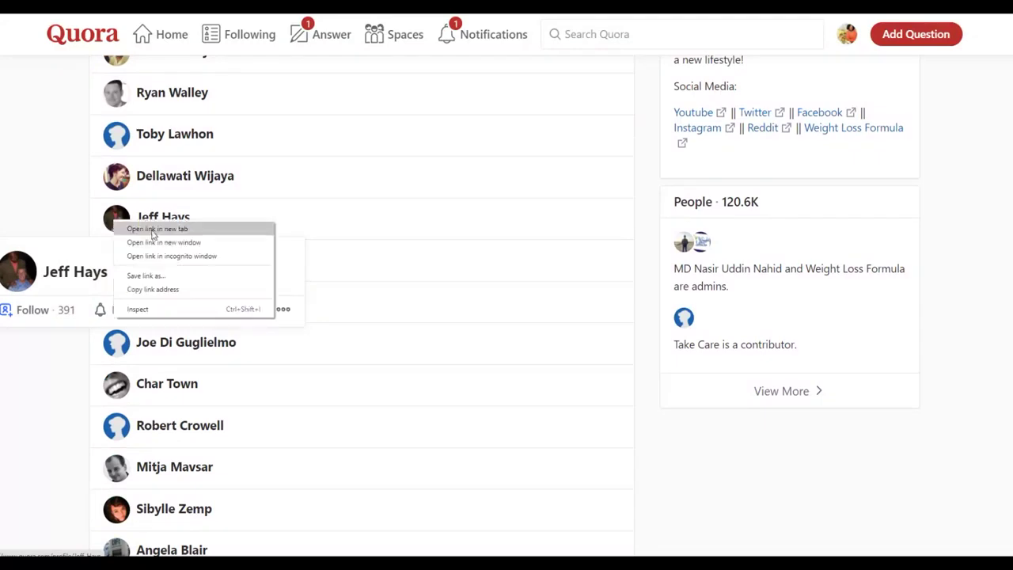
{"action": "left_click", "coordinate": [153, 231]}
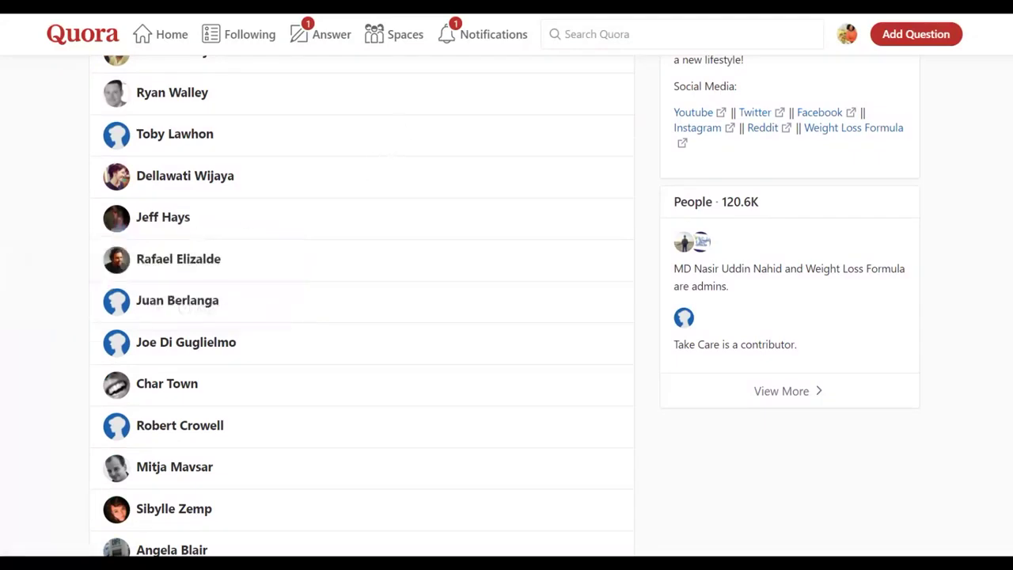
{"action": "key", "text": "ctrl+Tab"}
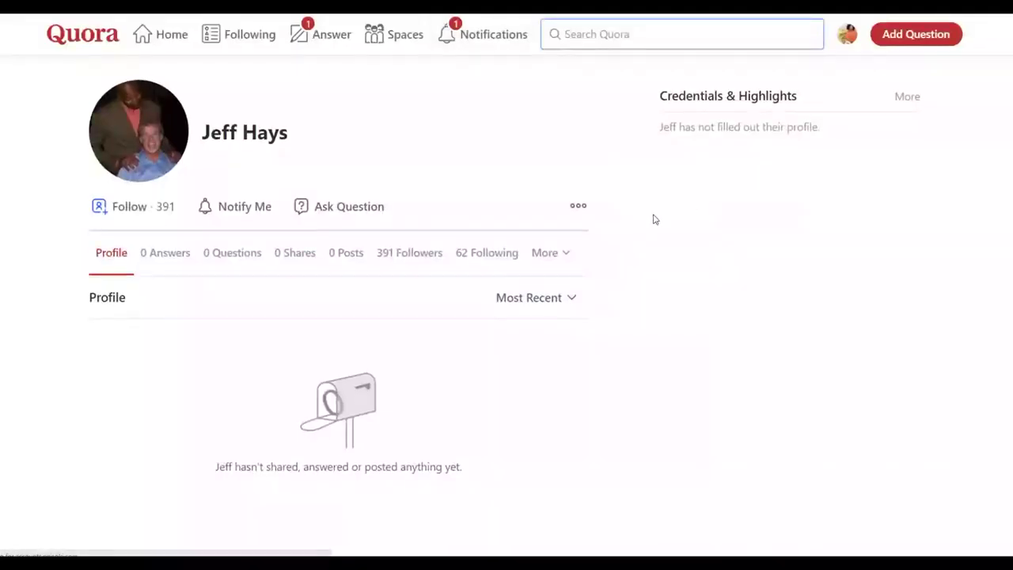
{"action": "left_click", "coordinate": [578, 208]}
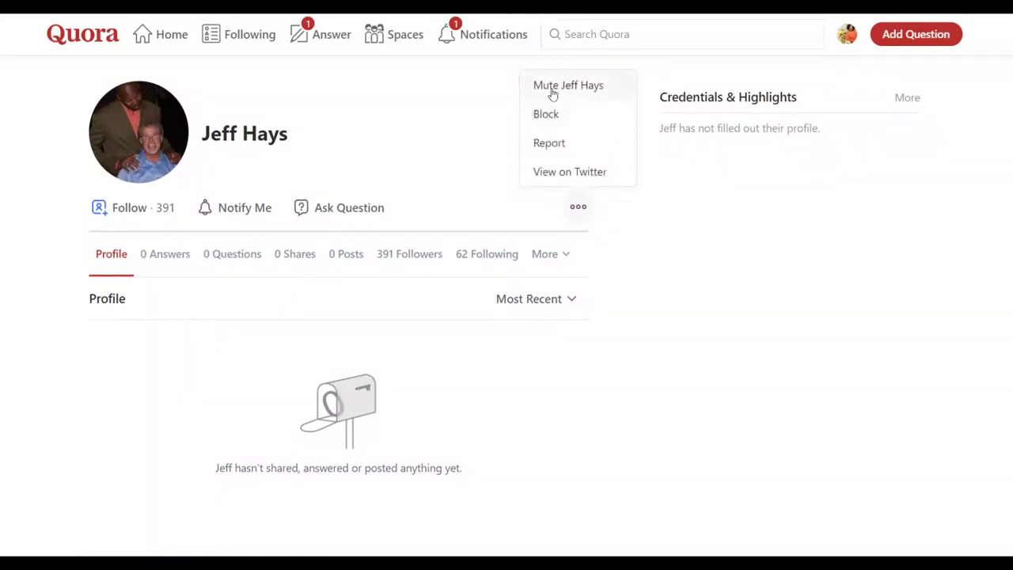
{"action": "left_click", "coordinate": [558, 173]}
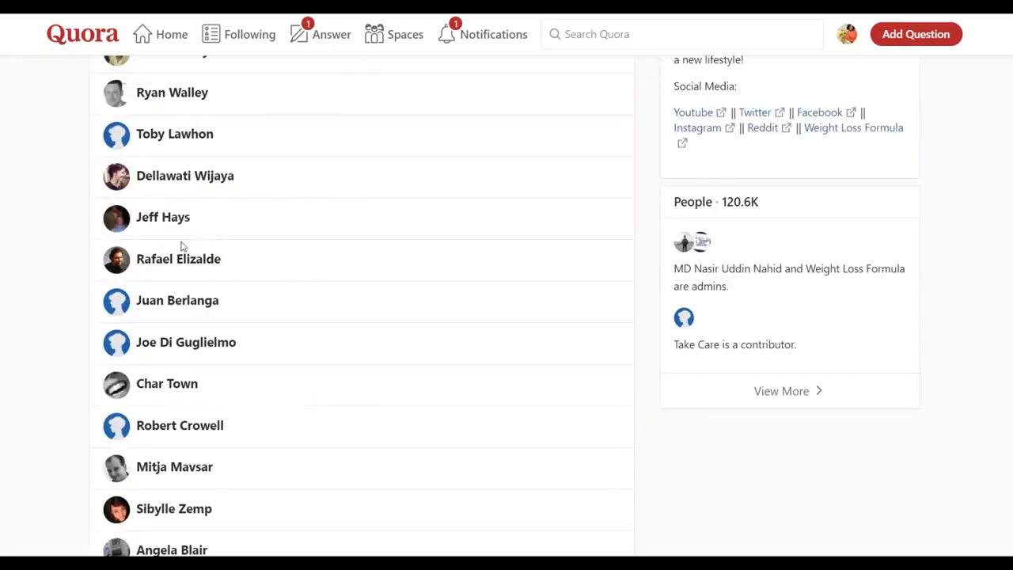
Return to the Quora followers list, open the next follower's profile, and follow that person's linked Twitter account
{"action": "mouse_move", "coordinate": [125, 264]}
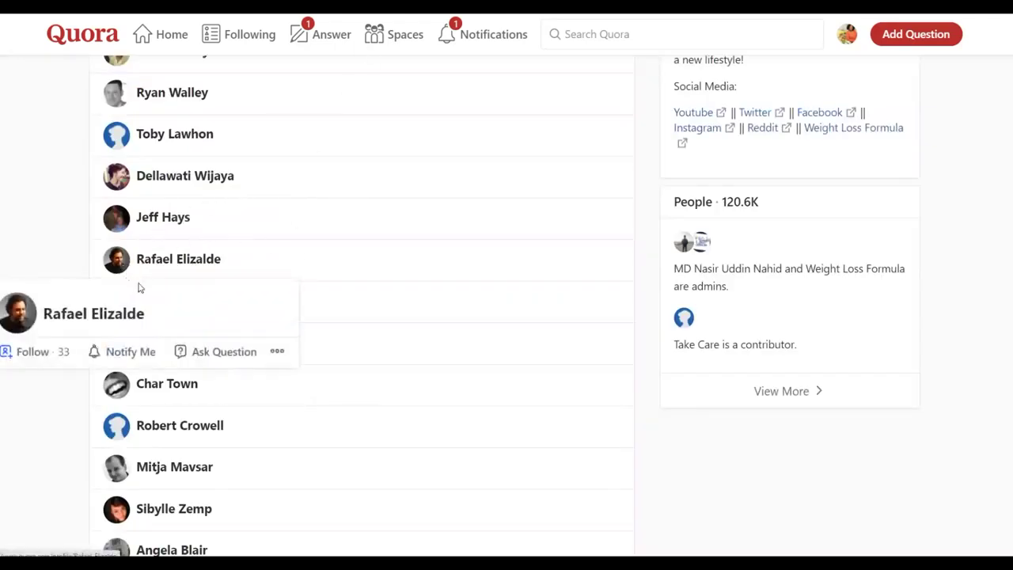
{"action": "right_click", "coordinate": [174, 262]}
{"action": "left_click", "coordinate": [181, 268]}
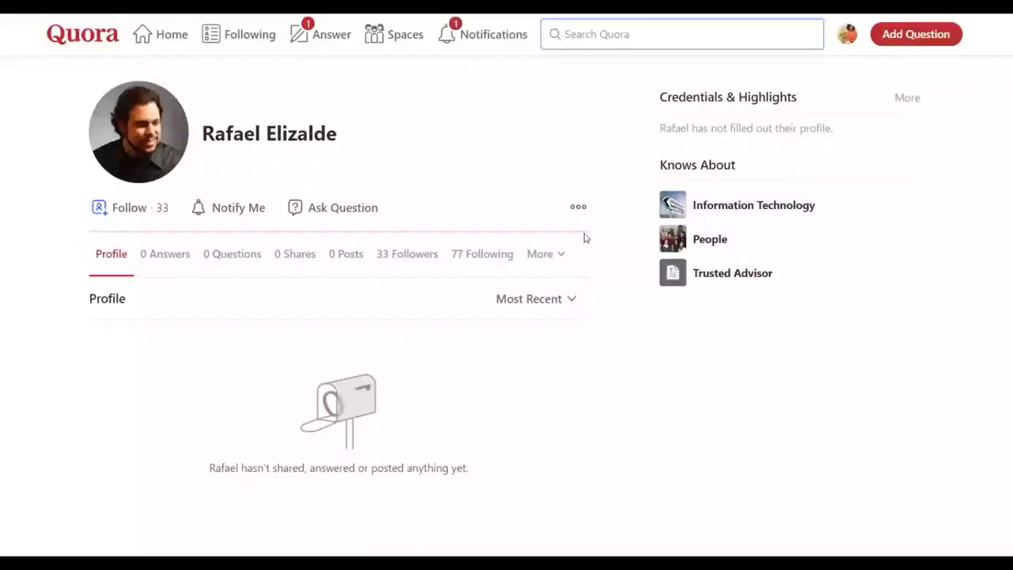
{"action": "left_click", "coordinate": [579, 210]}
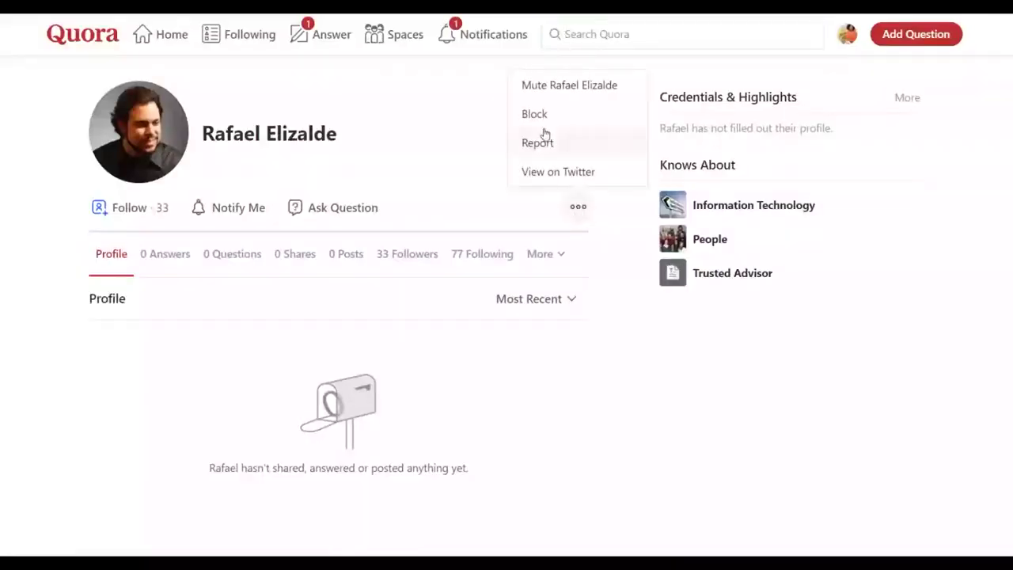
{"action": "left_click", "coordinate": [575, 174]}
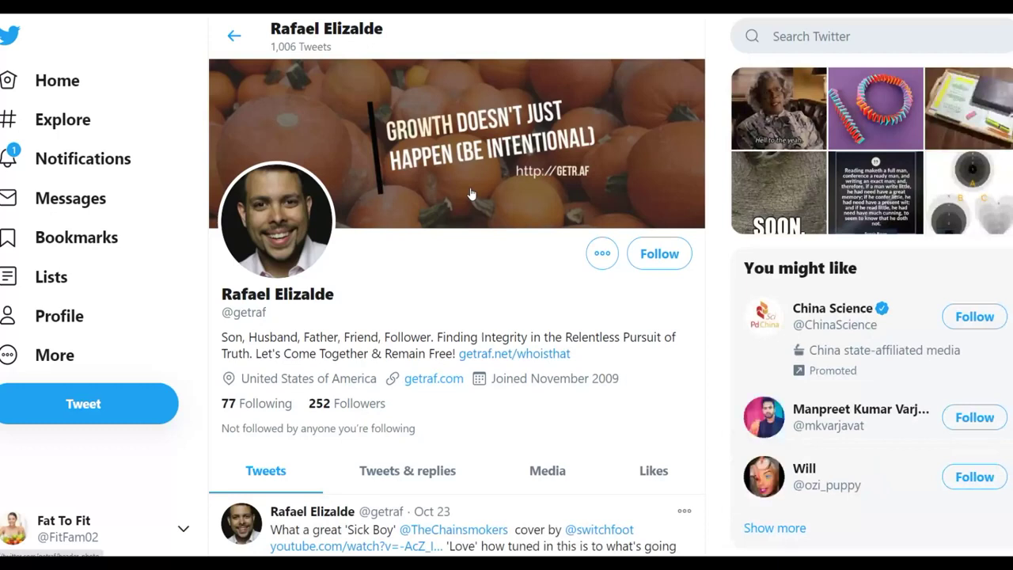
{"action": "left_click", "coordinate": [659, 253]}
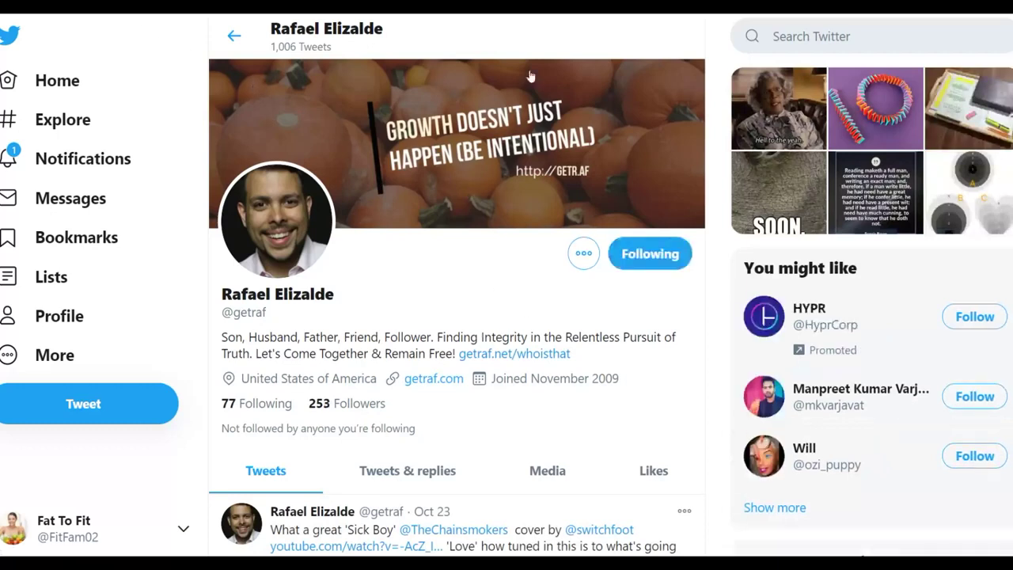
Back in the Quora followers list, open the profile sixth from the end in a new tab and view its linked Twitter account
{"action": "scroll", "coordinate": [432, 269], "scroll_direction": "down", "scroll_amount": 2}
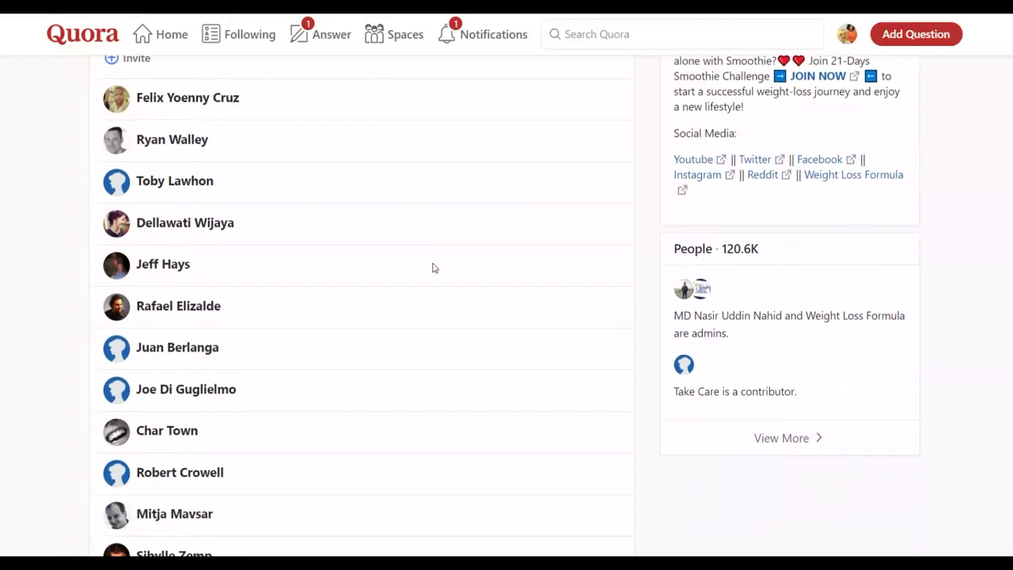
{"action": "scroll", "coordinate": [423, 274], "scroll_direction": "down", "scroll_amount": 3}
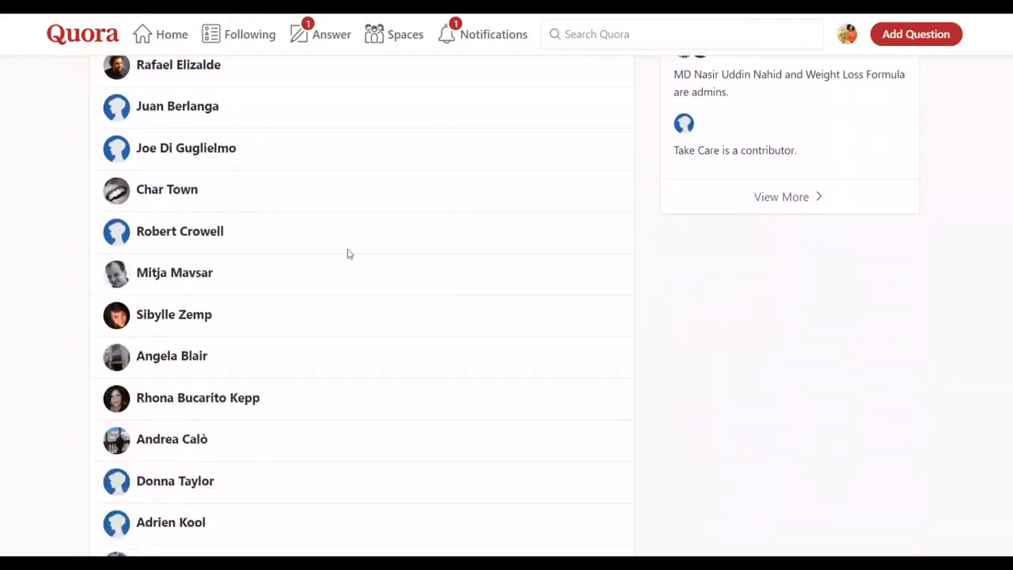
{"action": "scroll", "coordinate": [345, 253], "scroll_direction": "down", "scroll_amount": 1}
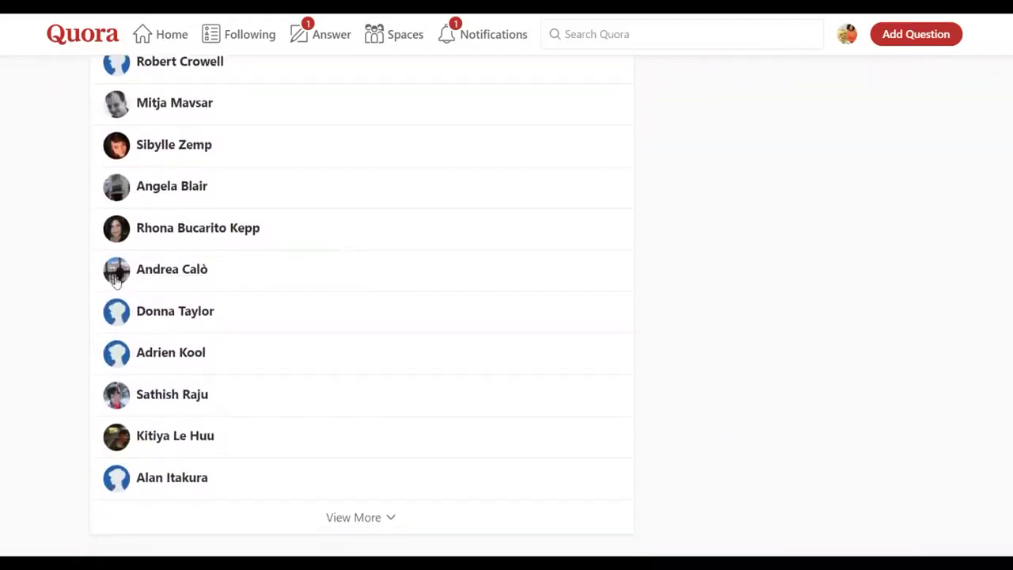
{"action": "right_click", "coordinate": [160, 272]}
{"action": "left_click", "coordinate": [178, 282]}
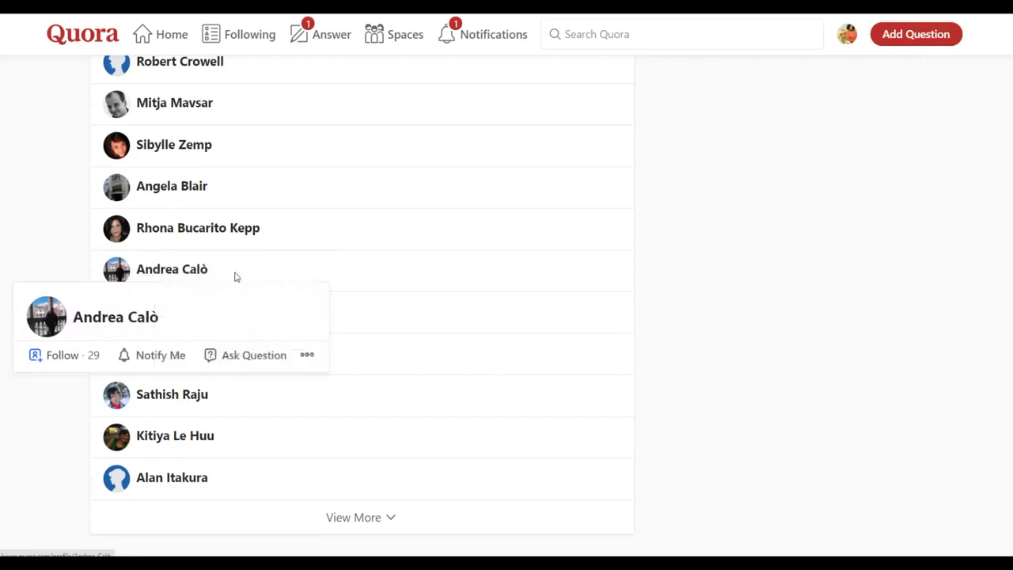
{"action": "key", "text": "ctrl+Tab"}
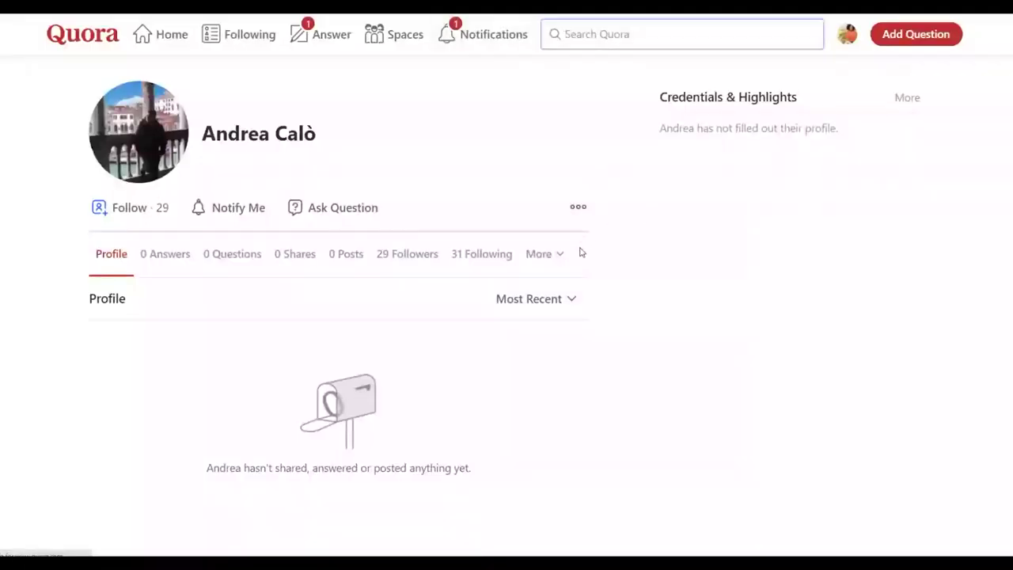
{"action": "left_click", "coordinate": [578, 206]}
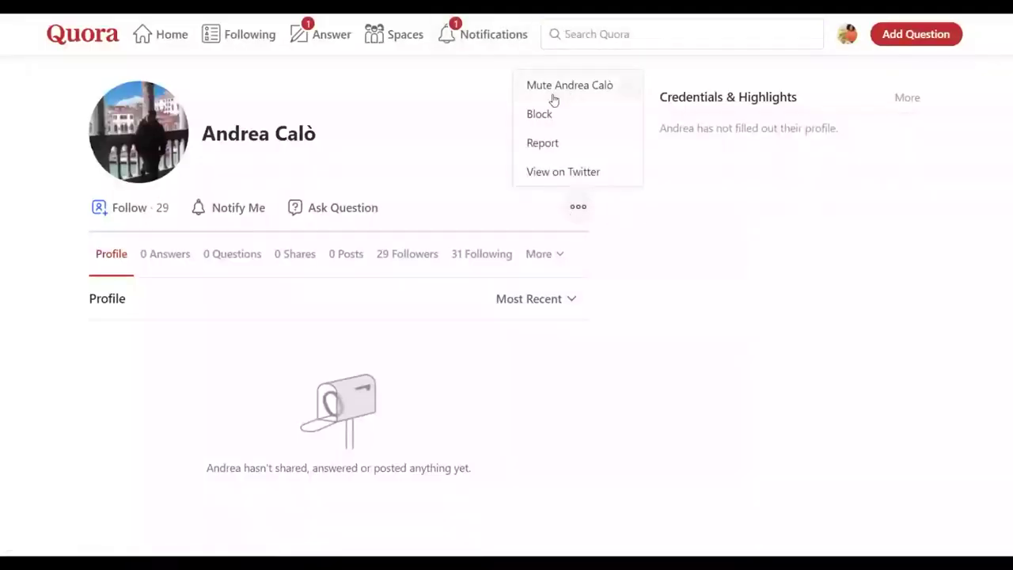
{"action": "left_click", "coordinate": [547, 170]}
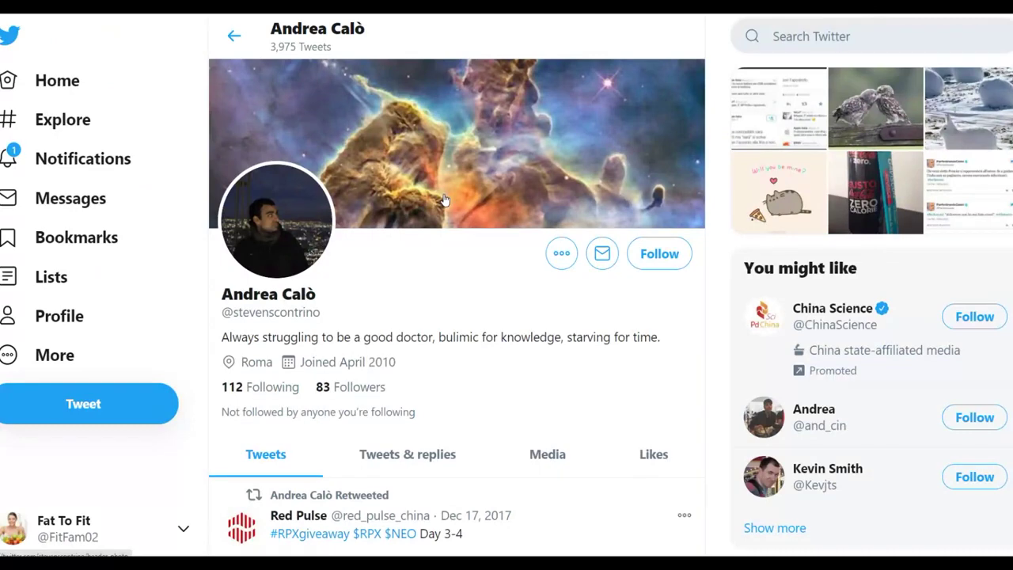
Follow this Twitter account and open a new direct message to it
{"action": "scroll", "coordinate": [597, 266], "scroll_direction": "down", "scroll_amount": 1}
{"action": "scroll", "coordinate": [567, 242], "scroll_direction": "up", "scroll_amount": 1}
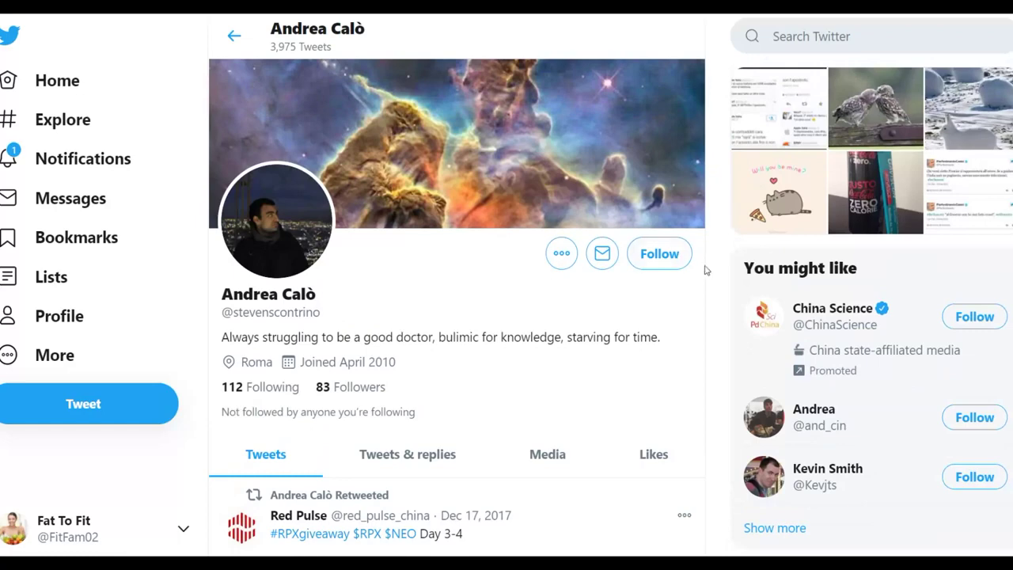
{"action": "left_click", "coordinate": [677, 253]}
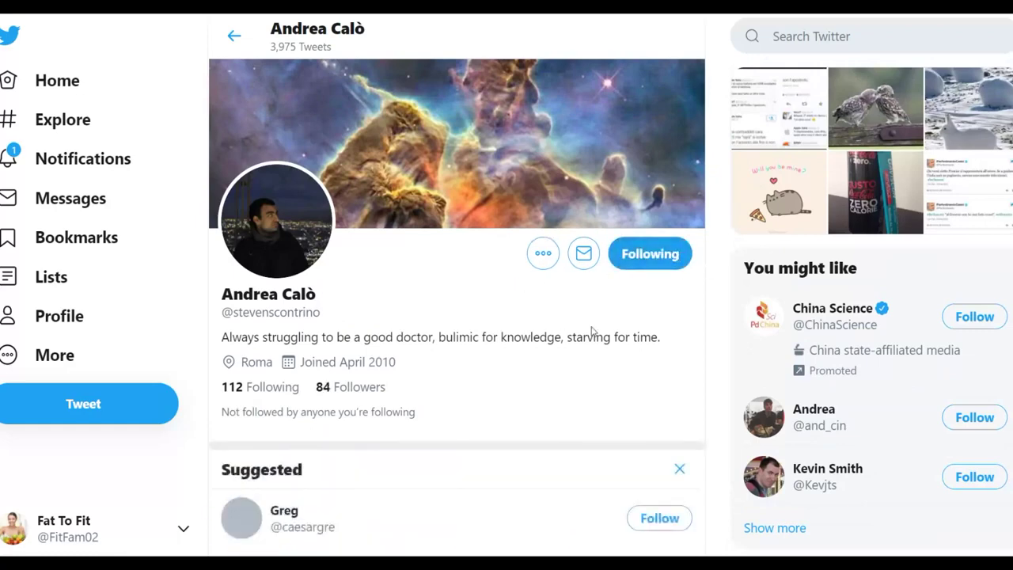
{"action": "scroll", "coordinate": [502, 292], "scroll_direction": "down", "scroll_amount": 2}
{"action": "scroll", "coordinate": [604, 150], "scroll_direction": "up", "scroll_amount": 2}
{"action": "left_click", "coordinate": [584, 198]}
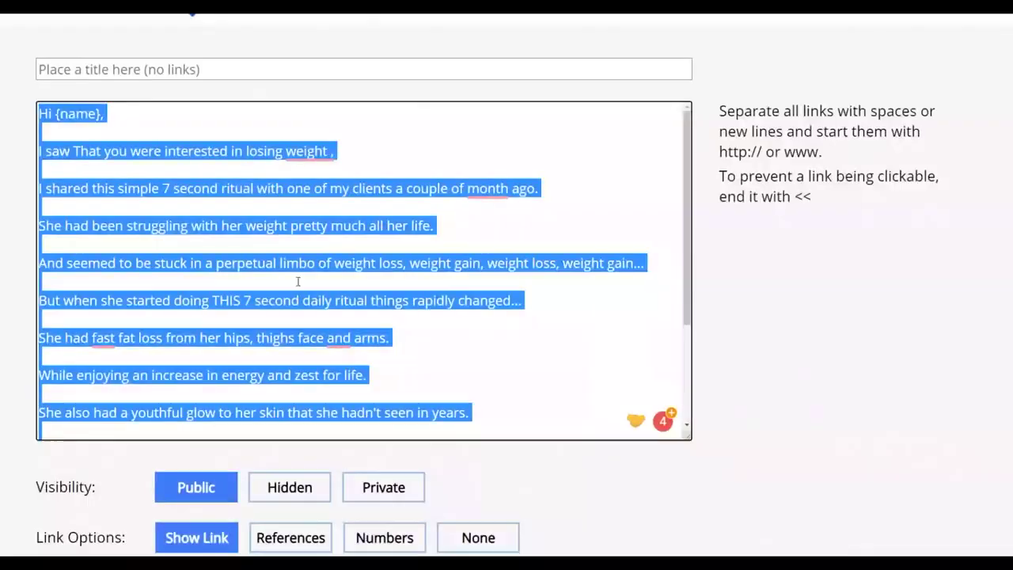
Copy the selected message template from Pastelink.net, paste it into the Twitter direct message, and send it
{"action": "right_click", "coordinate": [262, 291]}
{"action": "left_click", "coordinate": [290, 329]}
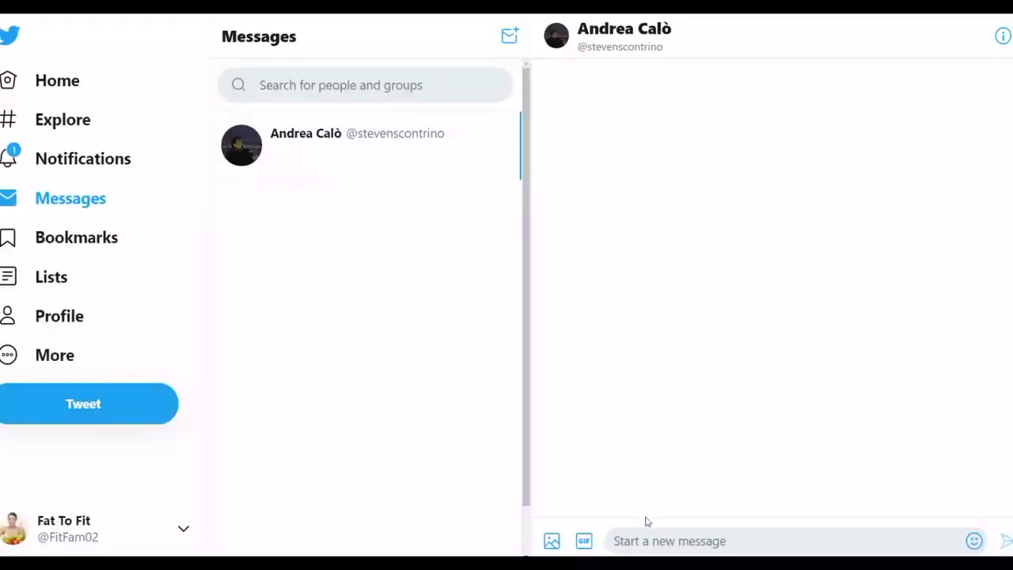
{"action": "left_click", "coordinate": [652, 538]}
{"action": "key", "text": "ctrl+v"}
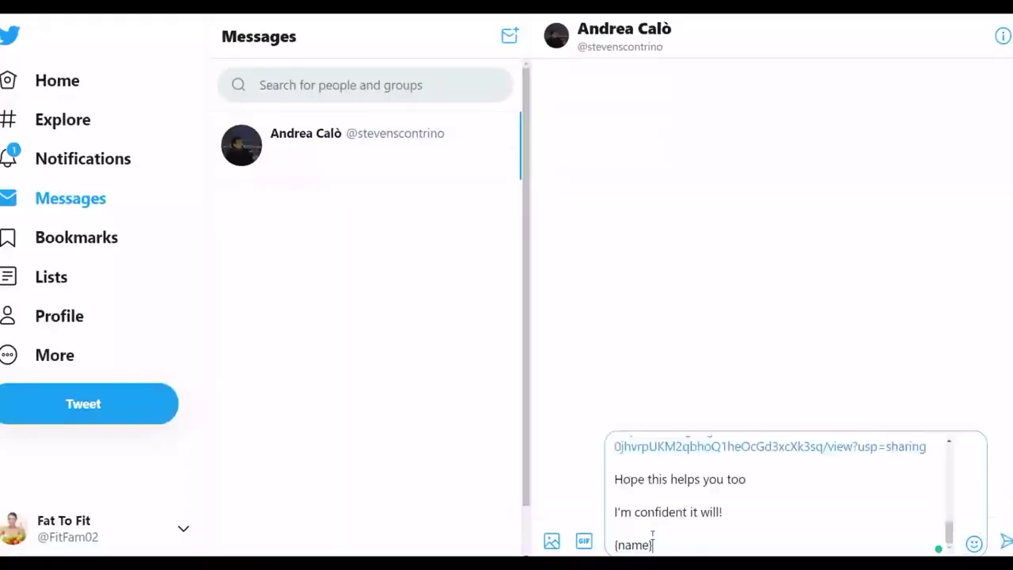
{"action": "key", "text": "Return"}
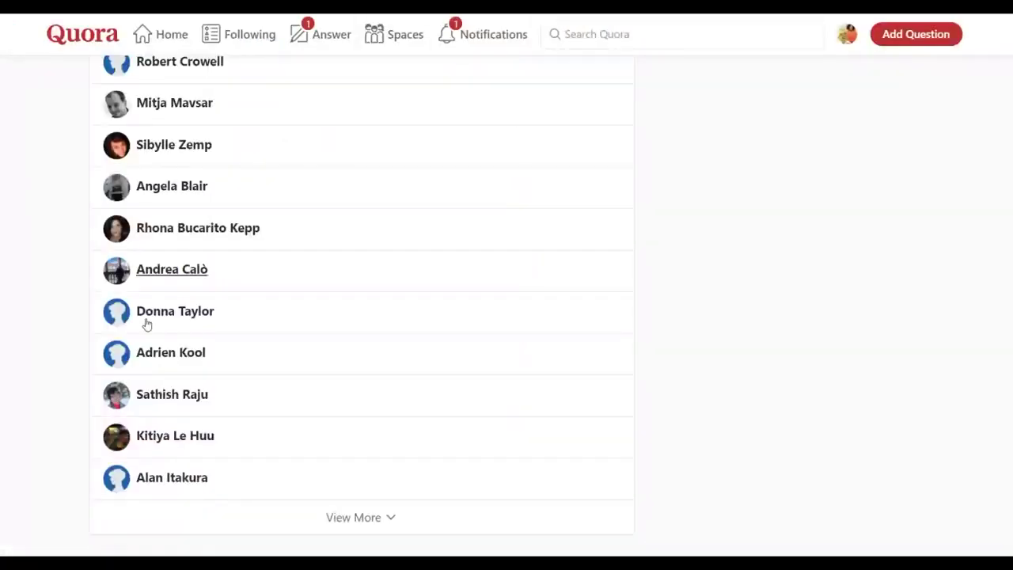
Return to the Quora followers list, open the second-to-last follower's profile in a new tab, and start a message to them
{"action": "mouse_move", "coordinate": [127, 437]}
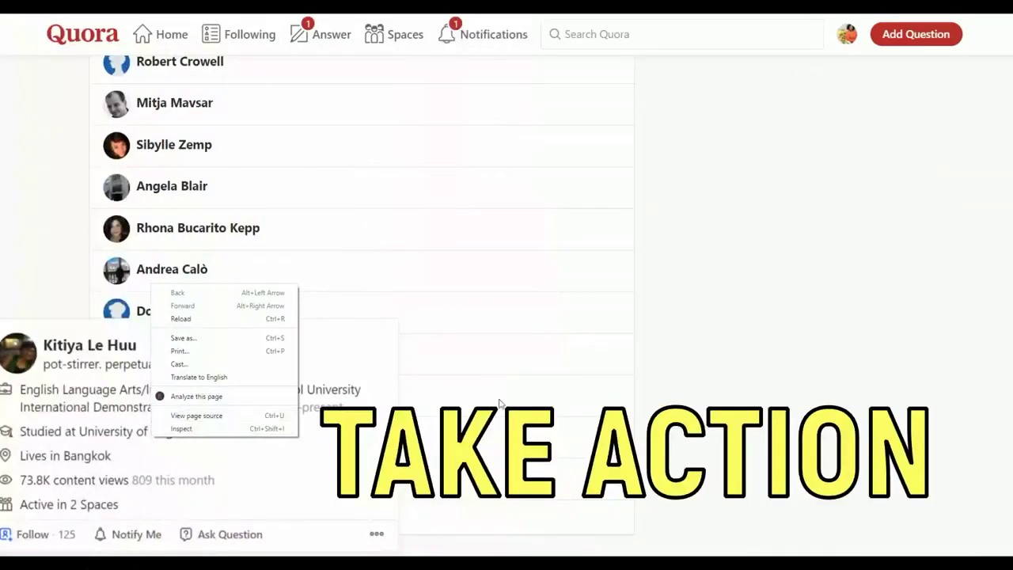
{"action": "left_click", "coordinate": [704, 438]}
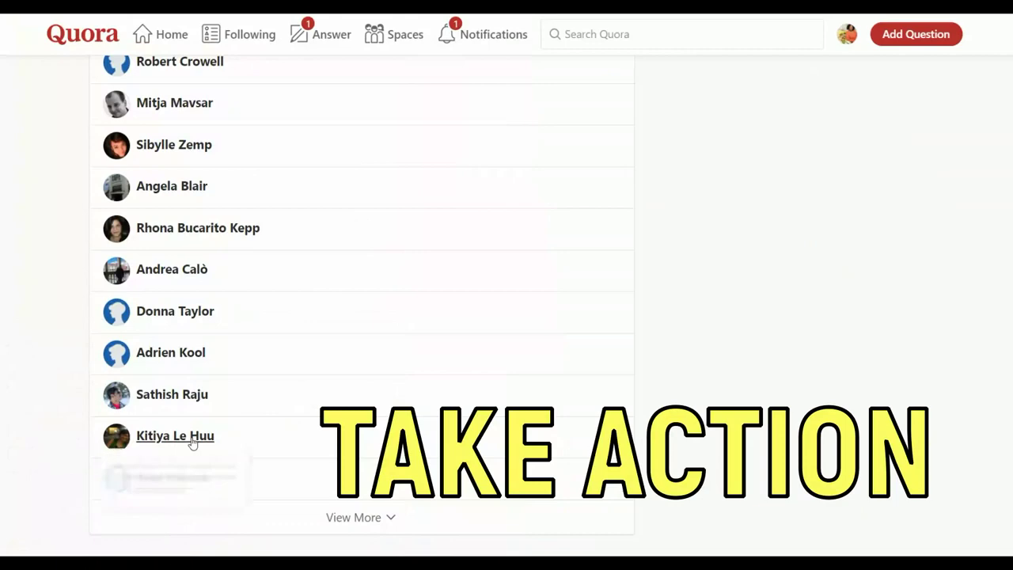
{"action": "right_click", "coordinate": [192, 443]}
{"action": "left_click", "coordinate": [226, 446]}
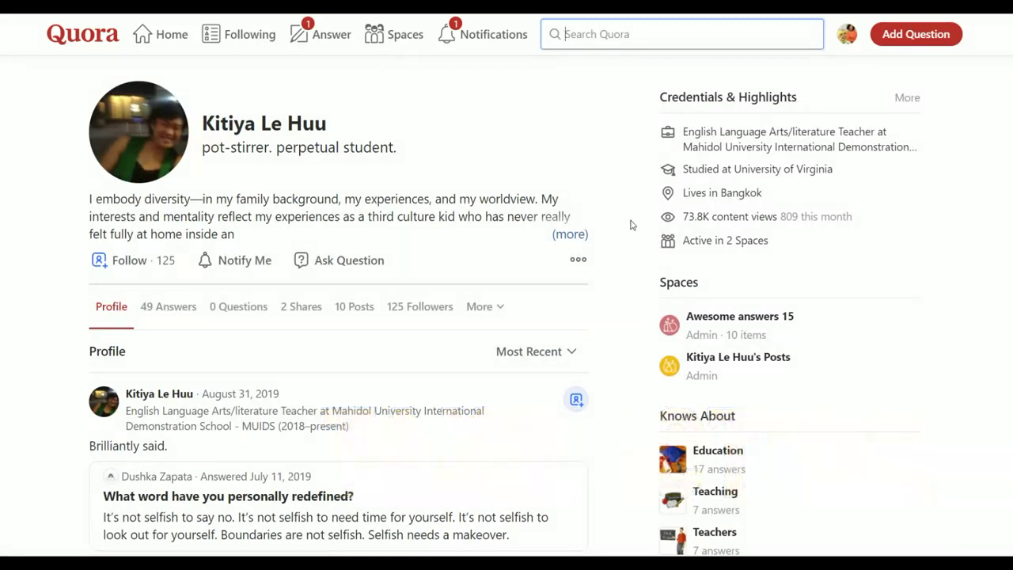
{"action": "left_click", "coordinate": [578, 259]}
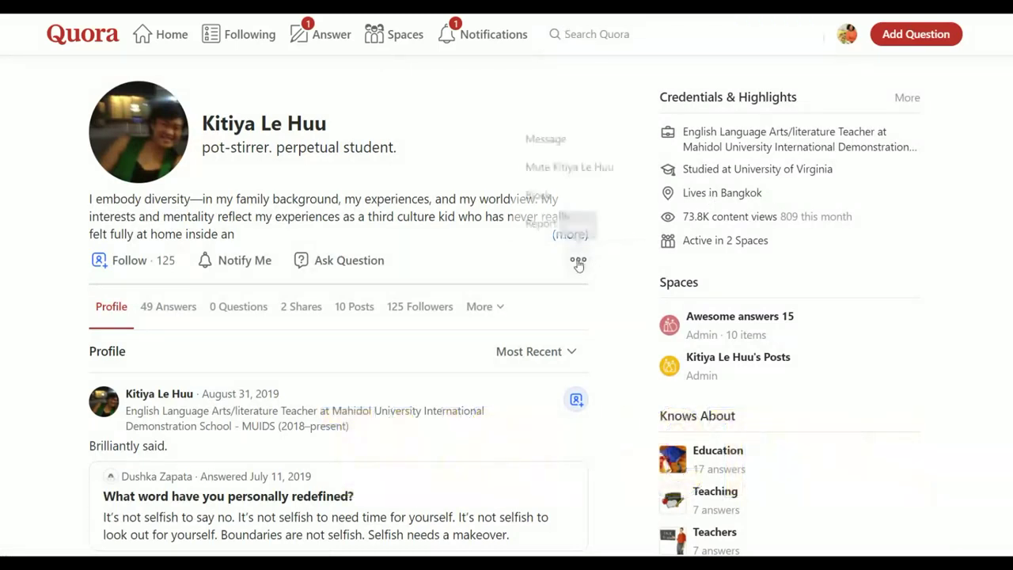
{"action": "left_click", "coordinate": [568, 138]}
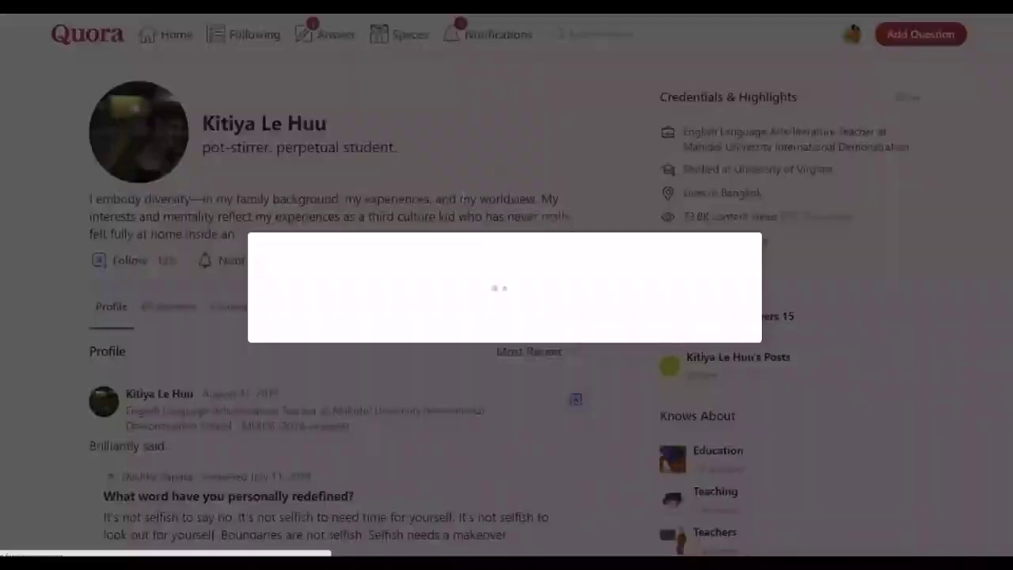
Paste the template with the Drive link into the new Quora message, send it, and close the conversation
{"action": "right_click", "coordinate": [413, 222]}
{"action": "left_click", "coordinate": [447, 309]}
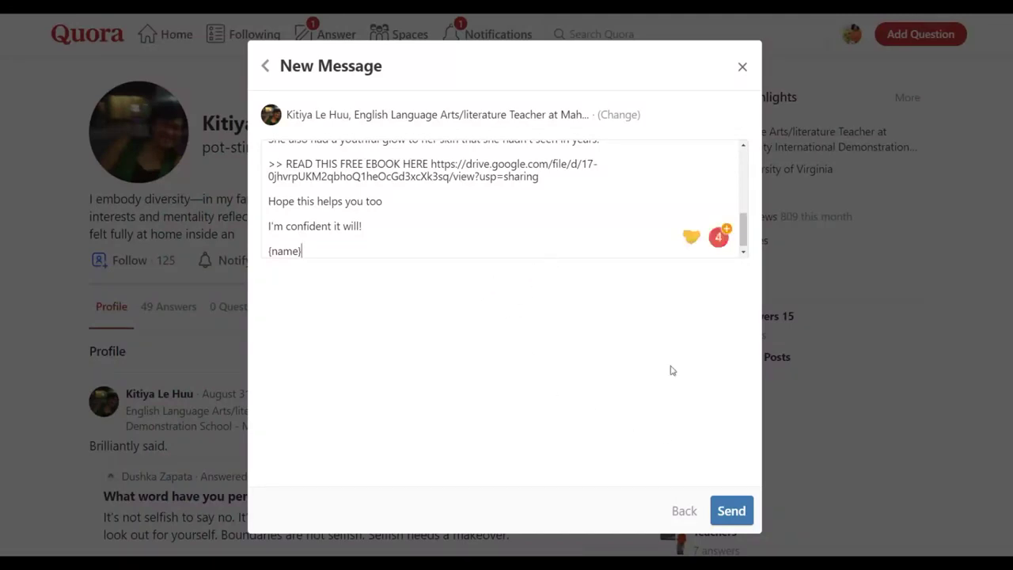
{"action": "scroll", "coordinate": [546, 202], "scroll_direction": "up", "scroll_amount": 10}
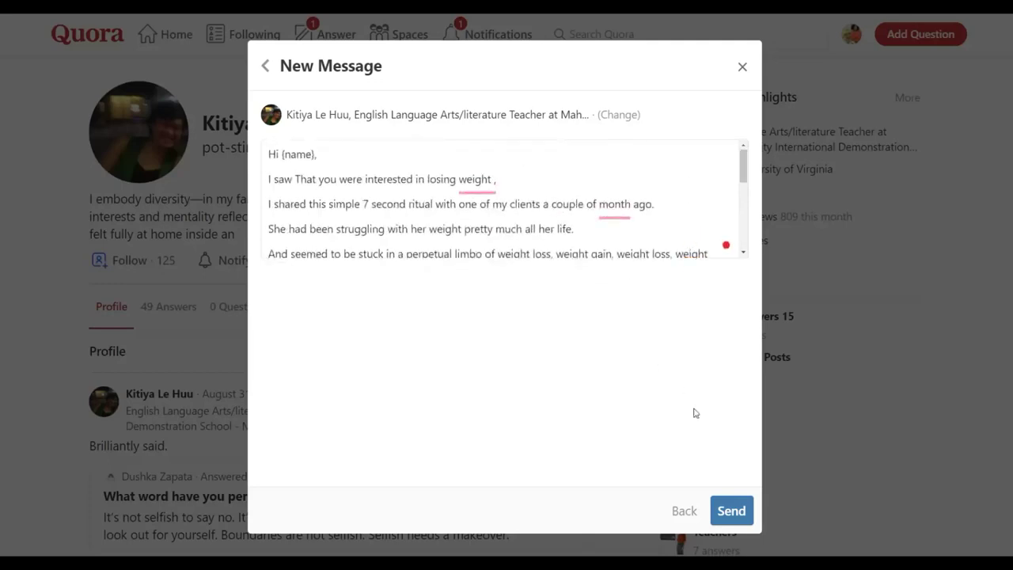
{"action": "left_click", "coordinate": [727, 508]}
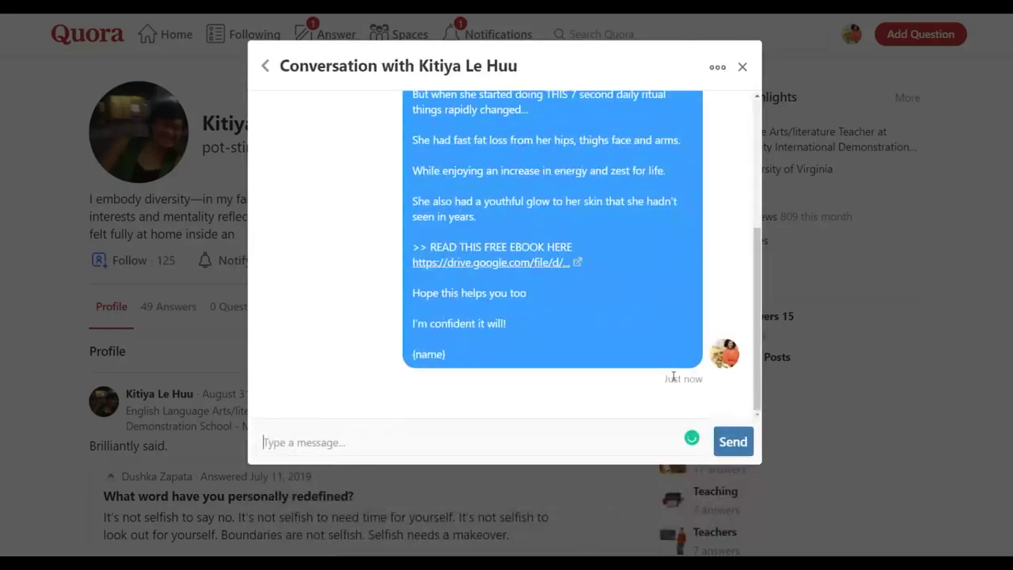
{"action": "left_click", "coordinate": [742, 68]}
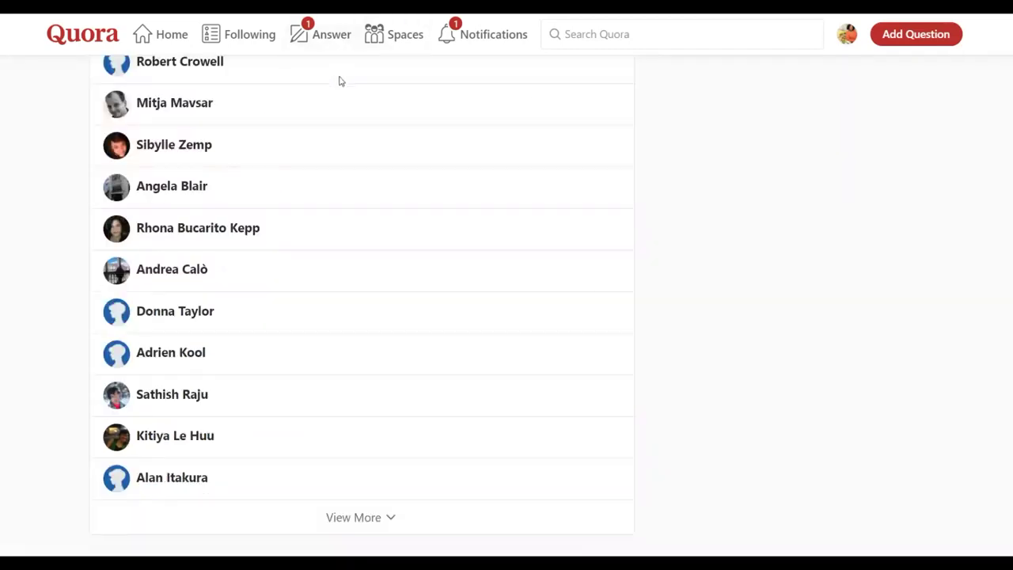
Leave the Weight Loss Formula followers list and open the page showing all Quora Spaces
{"action": "scroll", "coordinate": [380, 101], "scroll_direction": "up", "scroll_amount": 15}
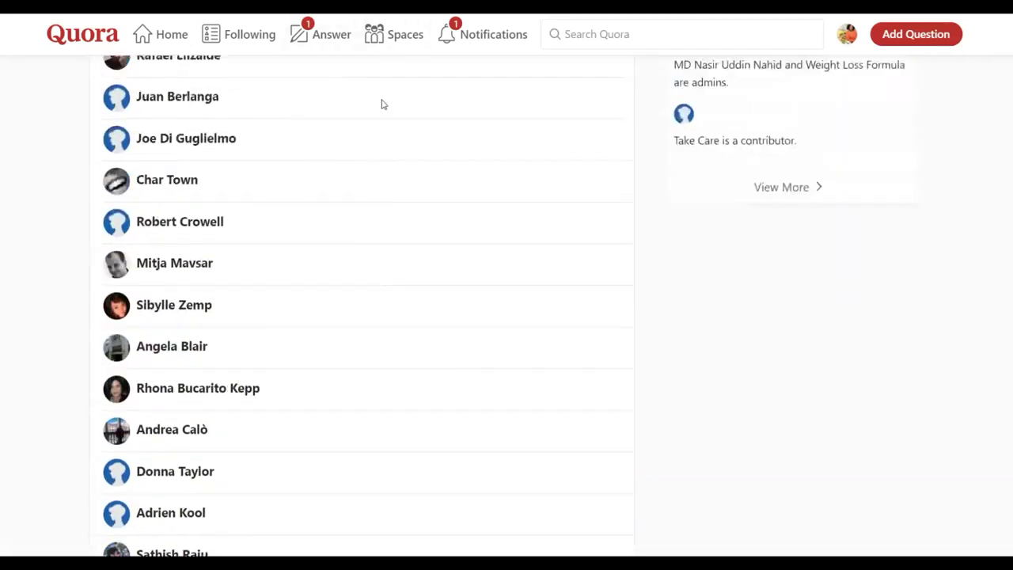
{"action": "scroll", "coordinate": [378, 79], "scroll_direction": "up", "scroll_amount": 2}
{"action": "left_click", "coordinate": [388, 35]}
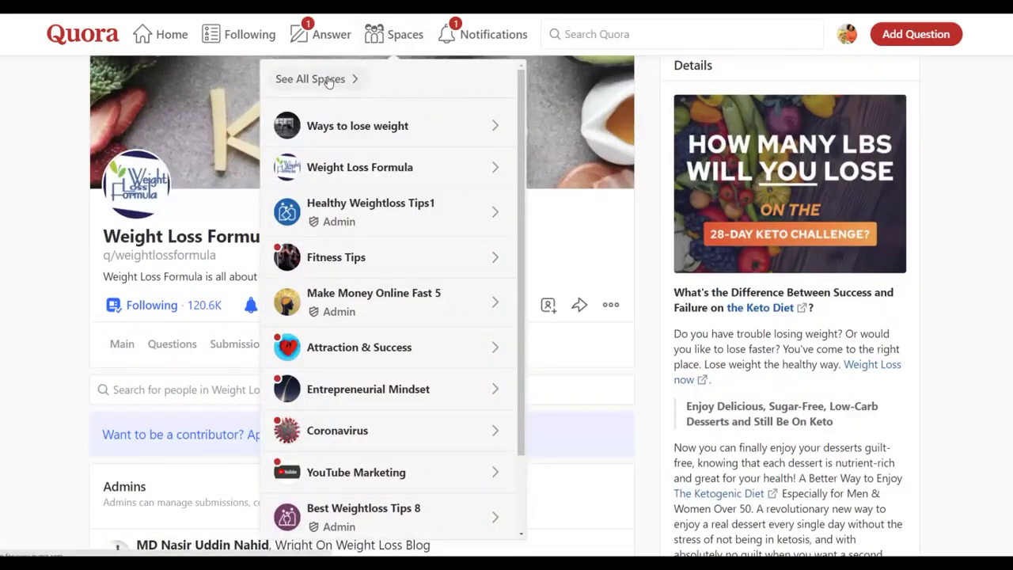
{"action": "left_click", "coordinate": [329, 80]}
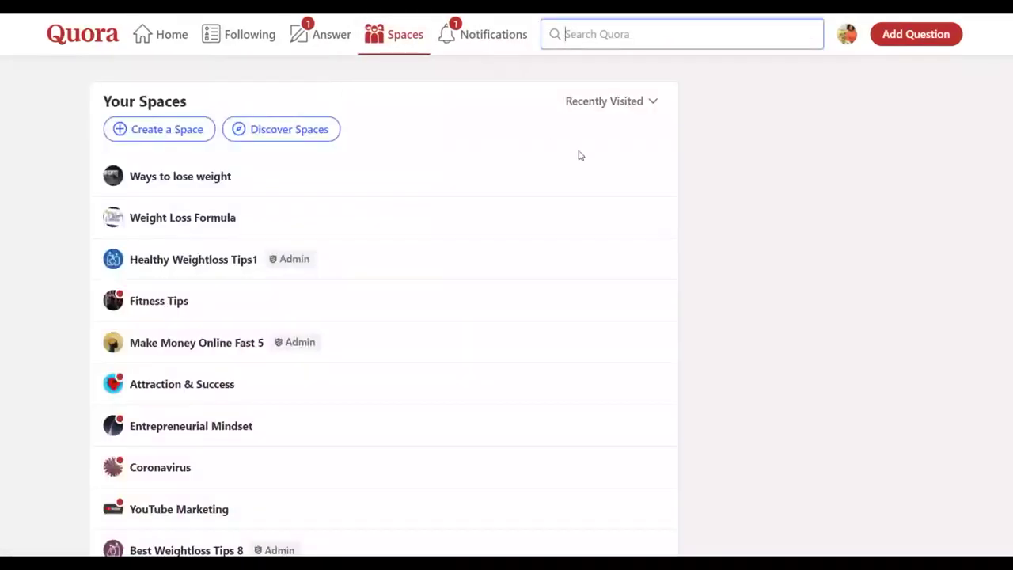
Look through the suggested Spaces by topic, including the Health and Los Angeles sections, for other niches to target
{"action": "scroll", "coordinate": [577, 155], "scroll_direction": "down", "scroll_amount": 5}
{"action": "scroll", "coordinate": [578, 156], "scroll_direction": "down", "scroll_amount": 1}
{"action": "scroll", "coordinate": [579, 156], "scroll_direction": "down", "scroll_amount": 4}
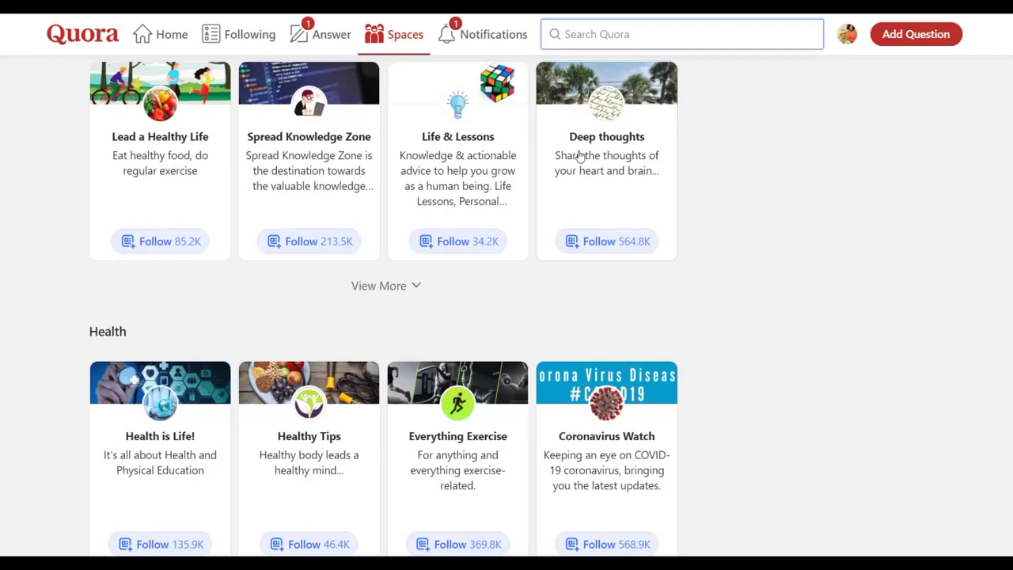
{"action": "scroll", "coordinate": [609, 190], "scroll_direction": "down", "scroll_amount": 4}
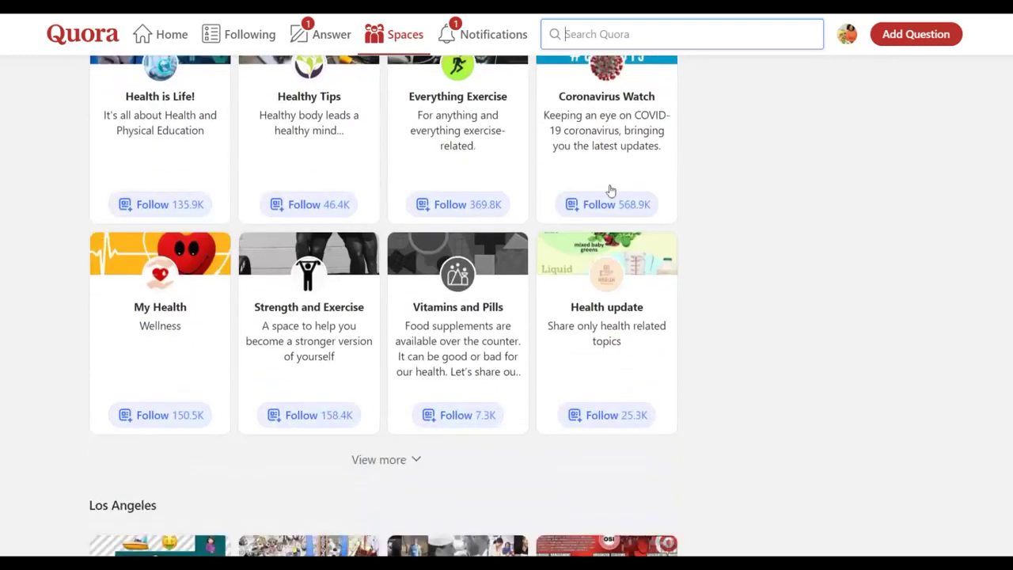
{"action": "scroll", "coordinate": [610, 190], "scroll_direction": "down", "scroll_amount": 3}
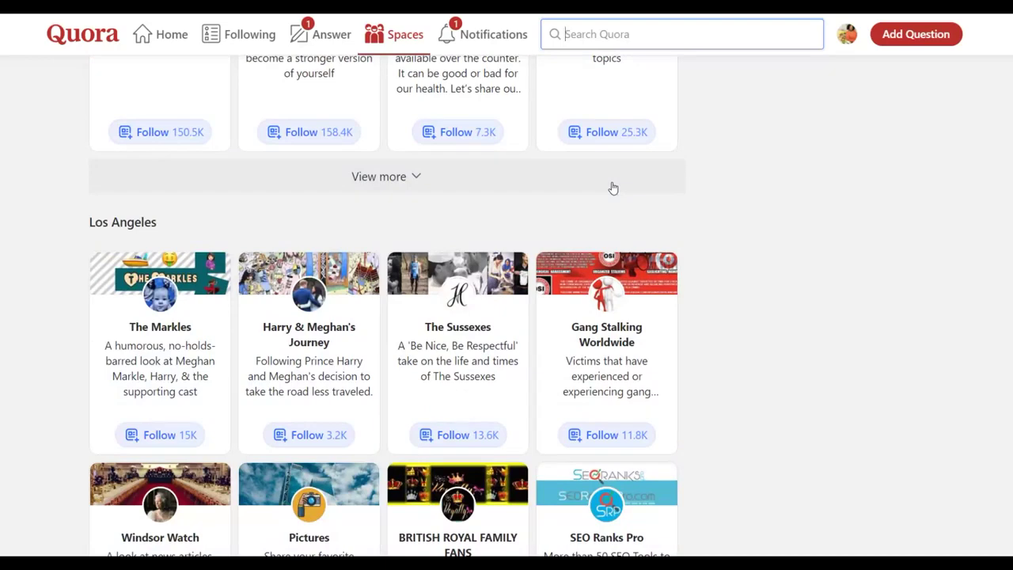
{"action": "scroll", "coordinate": [613, 188], "scroll_direction": "down", "scroll_amount": 4}
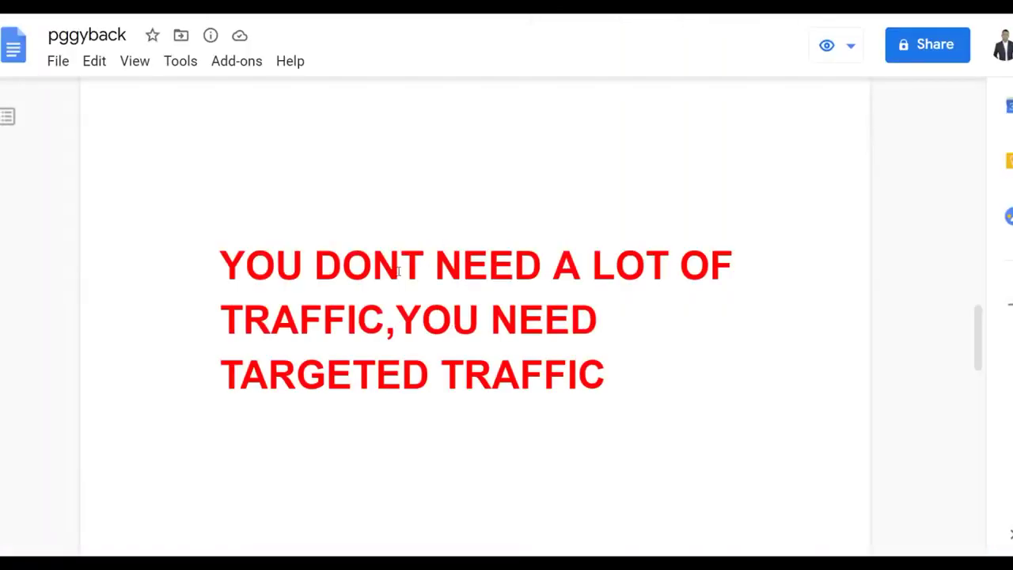
{"action": "left_click_drag", "start_coordinate": [400, 272], "coordinate": [462, 269]}
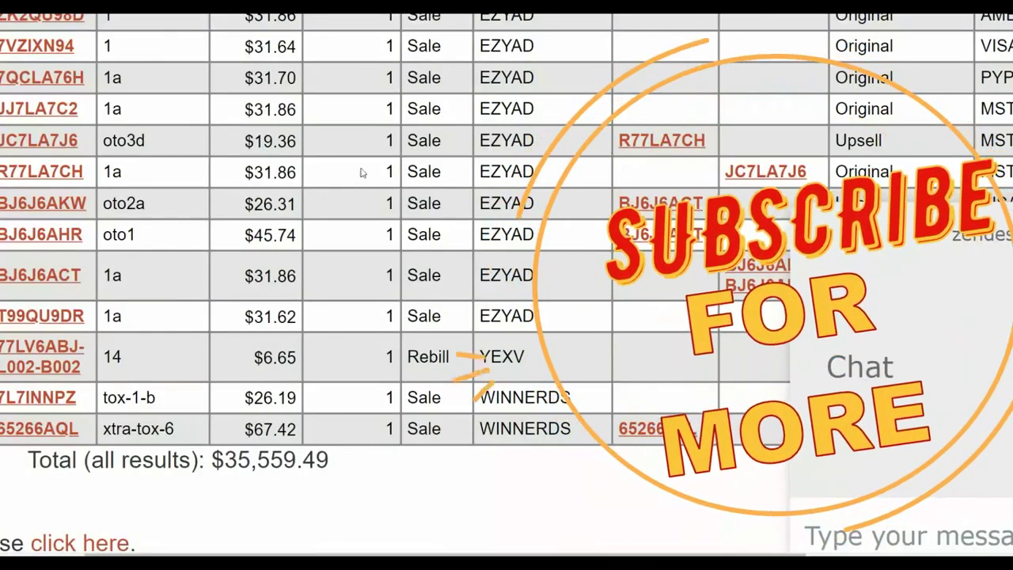
Review the affiliate sales transactions, from the overall total at the end of the table back up through the preceding entries
{"action": "scroll", "coordinate": [280, 181], "scroll_direction": "down", "scroll_amount": 1}
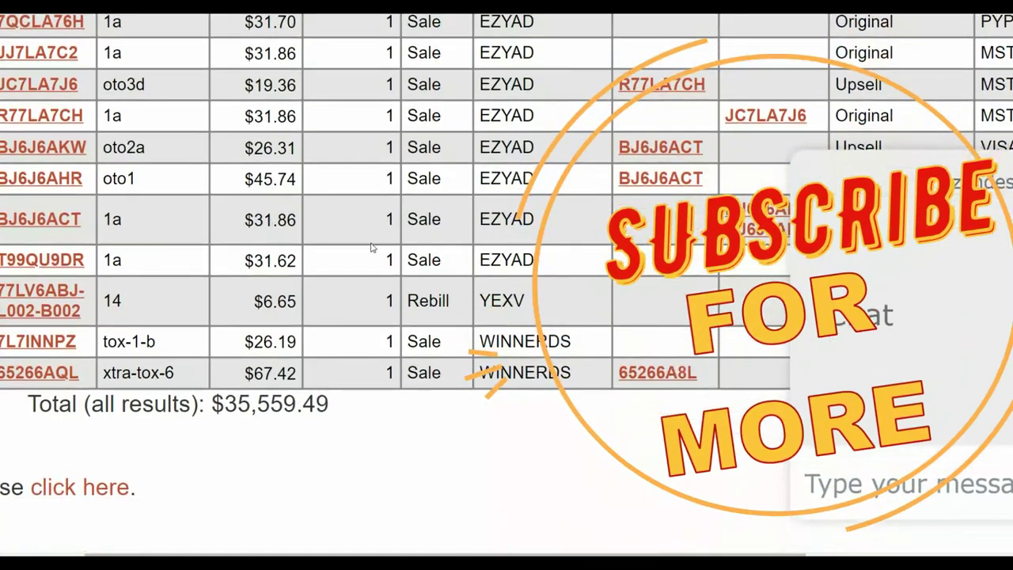
{"action": "scroll", "coordinate": [371, 248], "scroll_direction": "up", "scroll_amount": 5}
{"action": "scroll", "coordinate": [371, 248], "scroll_direction": "up", "scroll_amount": 2}
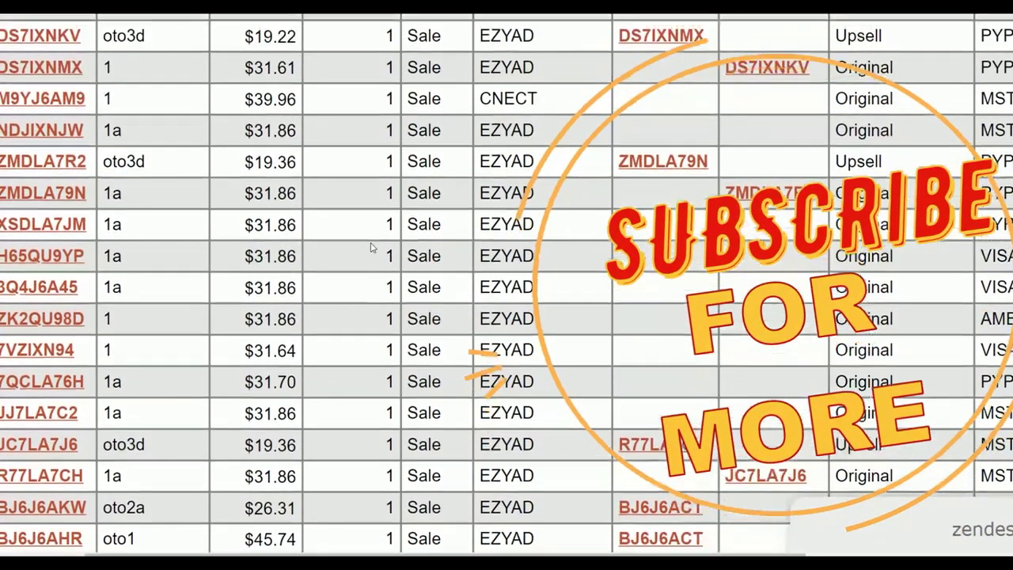
{"action": "scroll", "coordinate": [371, 248], "scroll_direction": "up", "scroll_amount": 1}
{"action": "scroll", "coordinate": [370, 248], "scroll_direction": "up", "scroll_amount": 7}
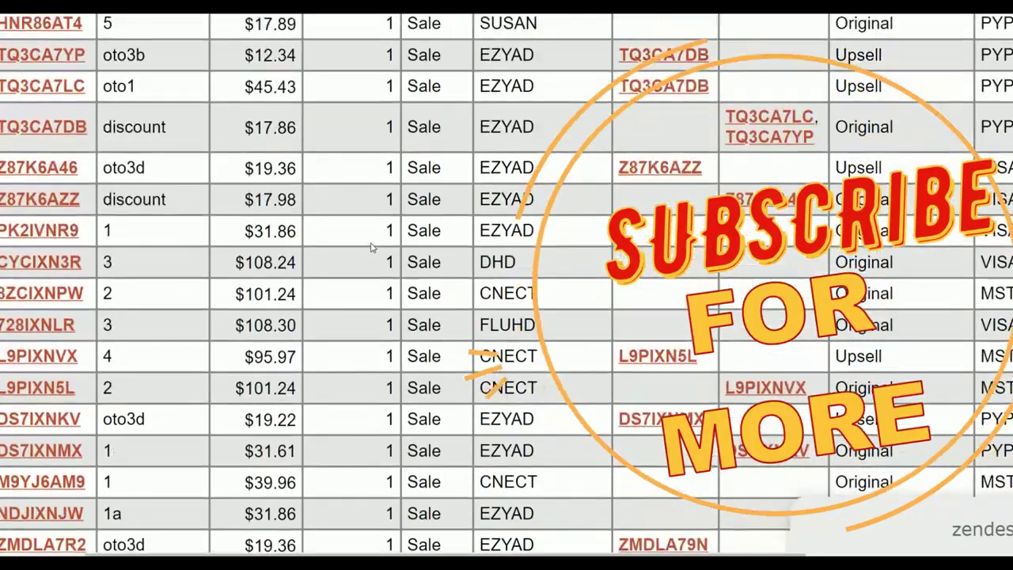
{"action": "scroll", "coordinate": [370, 247], "scroll_direction": "up", "scroll_amount": 6}
{"action": "scroll", "coordinate": [370, 247], "scroll_direction": "up", "scroll_amount": 10}
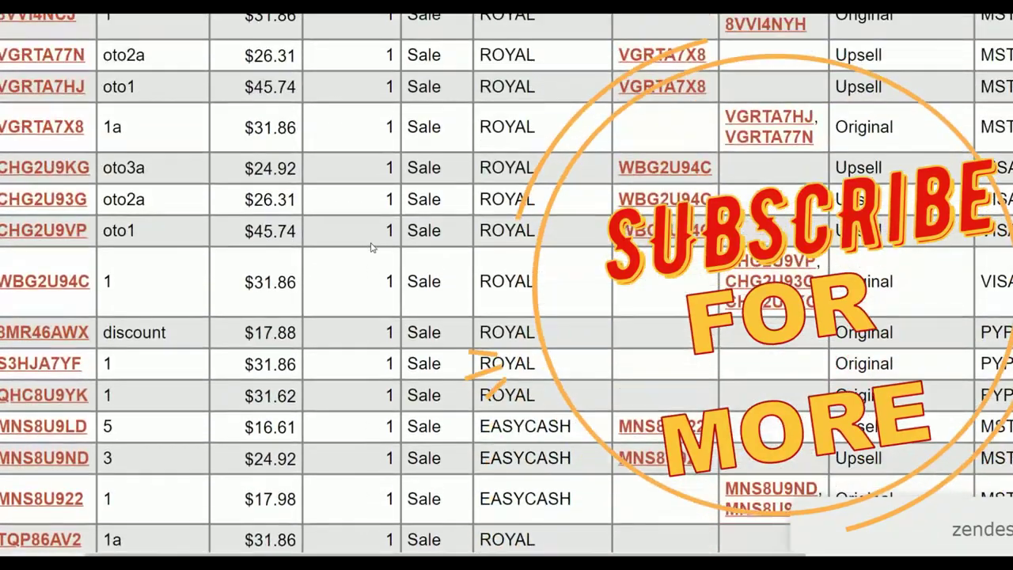